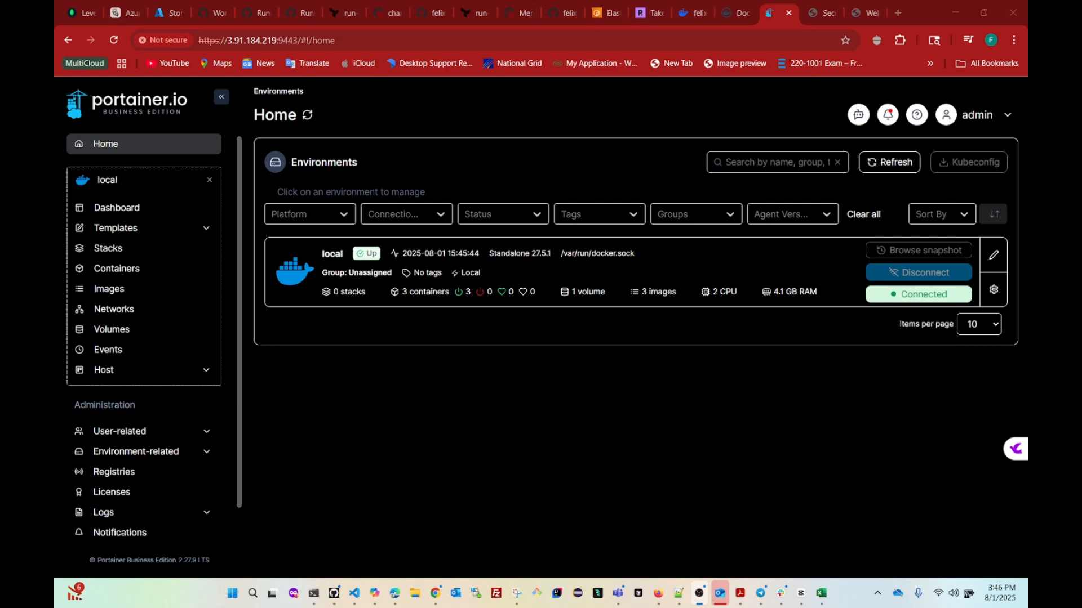
Open the Docker Hub account's repositories to review the available images, and return to Portainer
{"action": "left_click", "coordinate": [692, 13]}
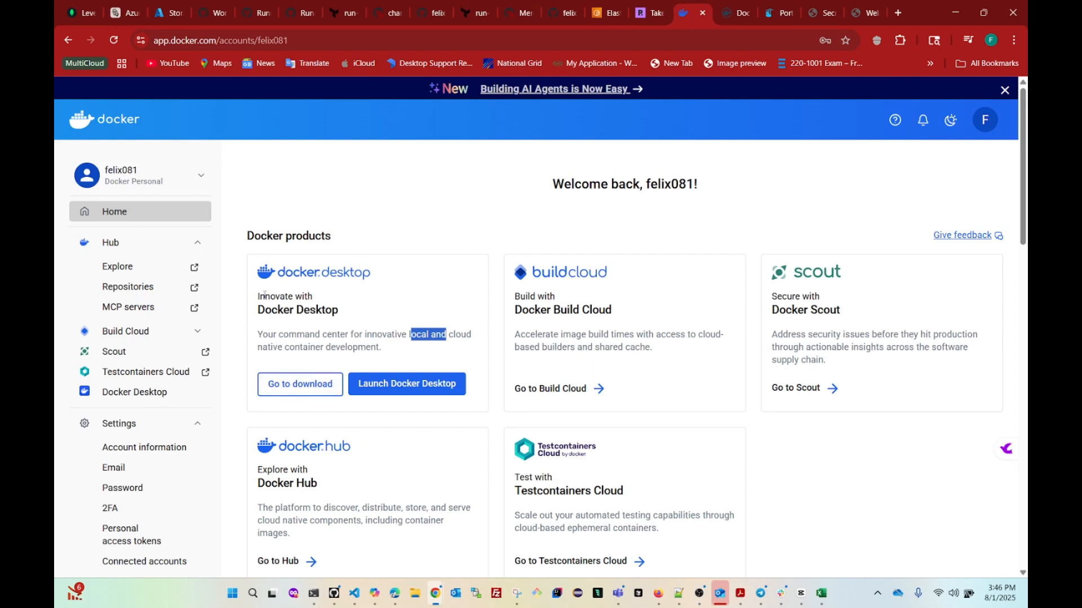
{"action": "left_click", "coordinate": [114, 287]}
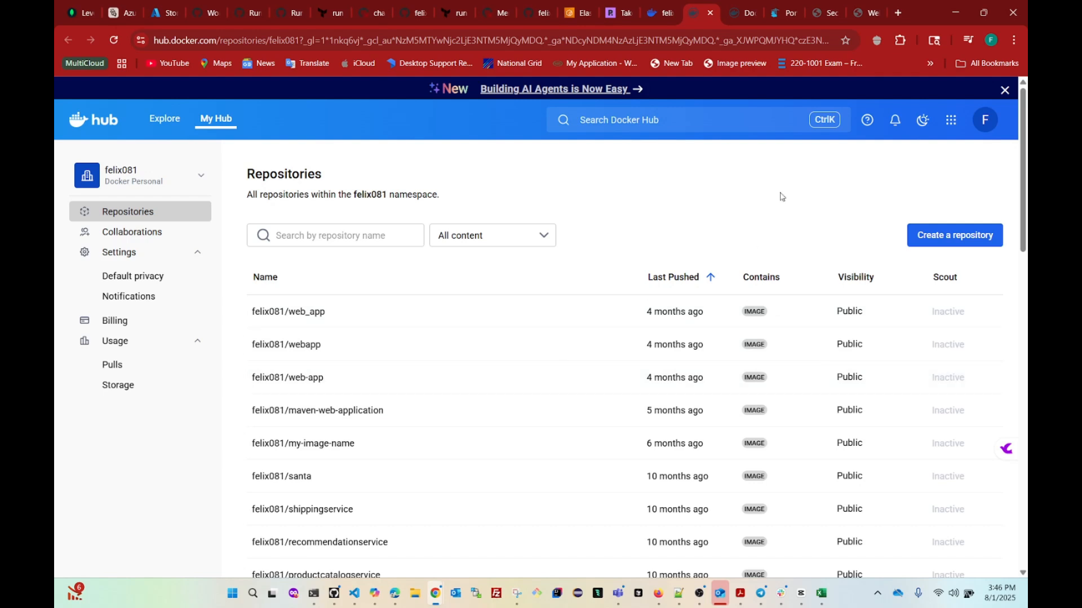
{"action": "left_click", "coordinate": [789, 15]}
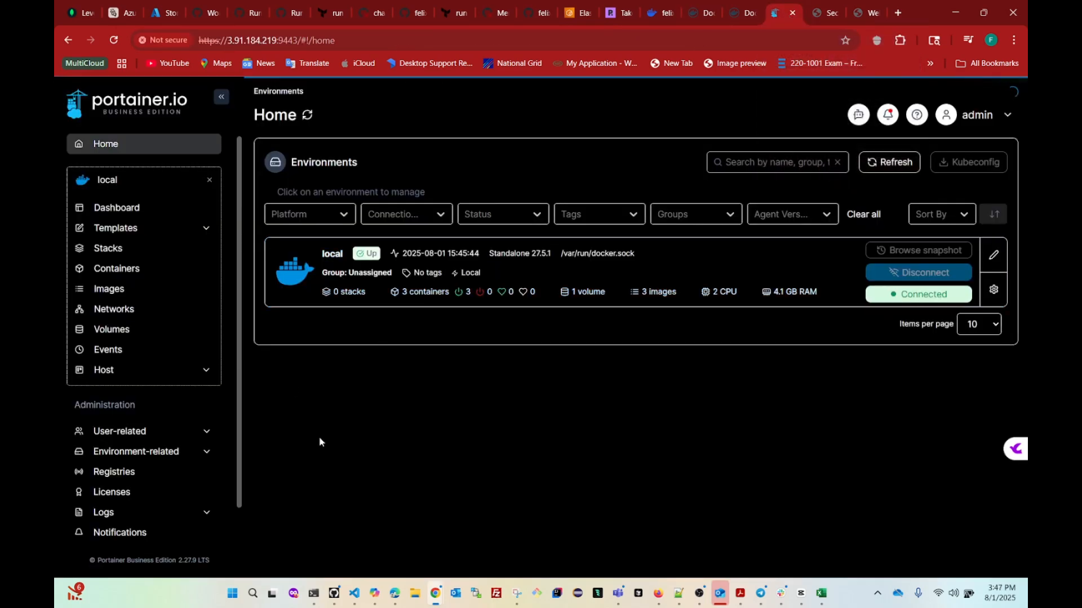
Open the new-container form for the local environment and examine its image registry setting against the Docker Hub repositories
{"action": "left_click", "coordinate": [523, 281]}
{"action": "left_click", "coordinate": [780, 354]}
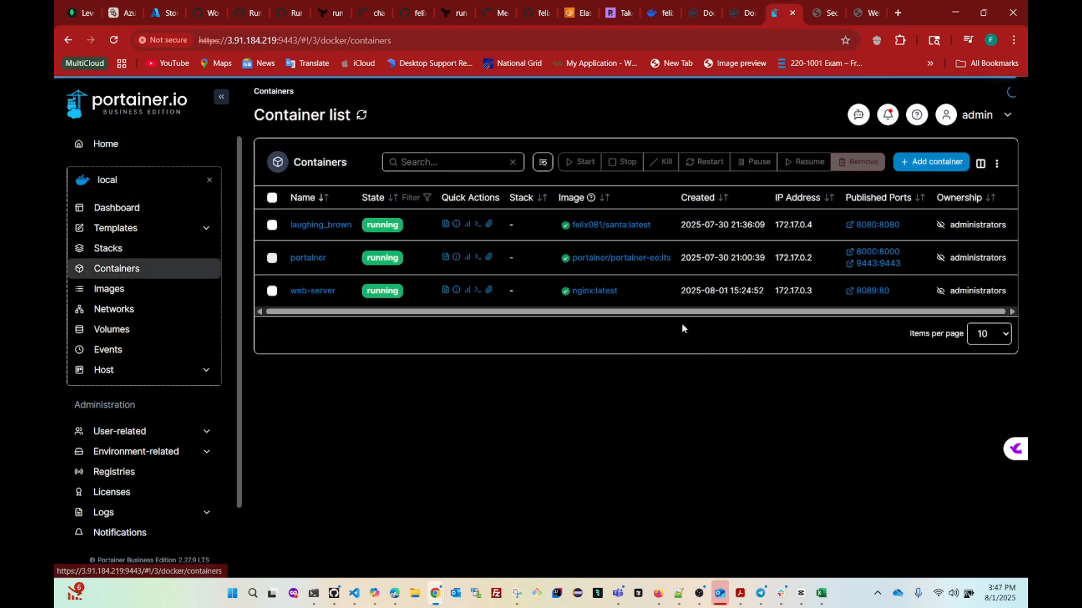
{"action": "left_click", "coordinate": [931, 162]}
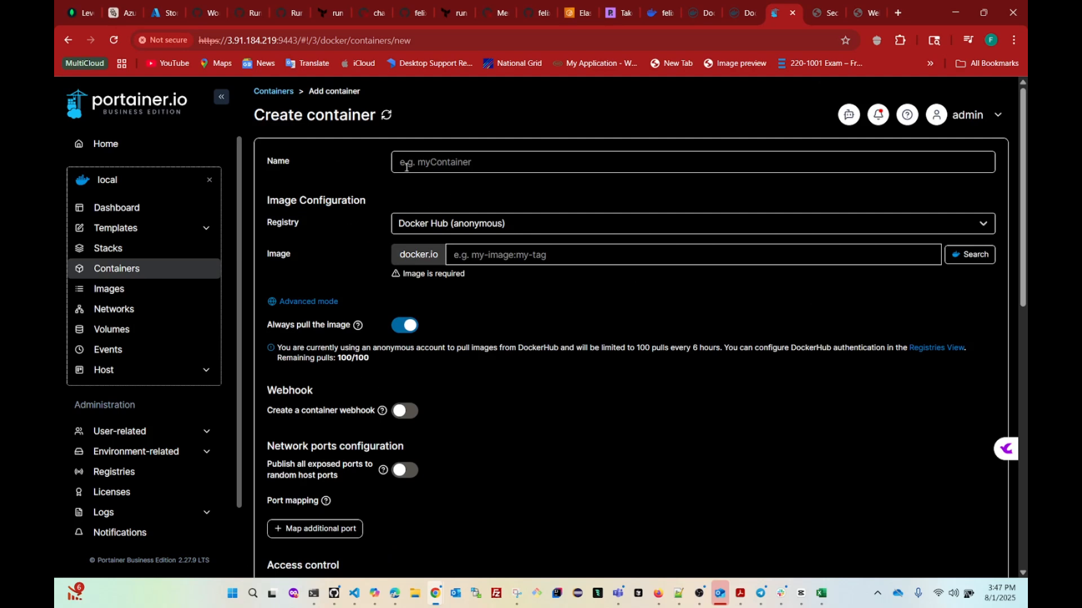
{"action": "left_click_drag", "start_coordinate": [265, 258], "coordinate": [457, 262]}
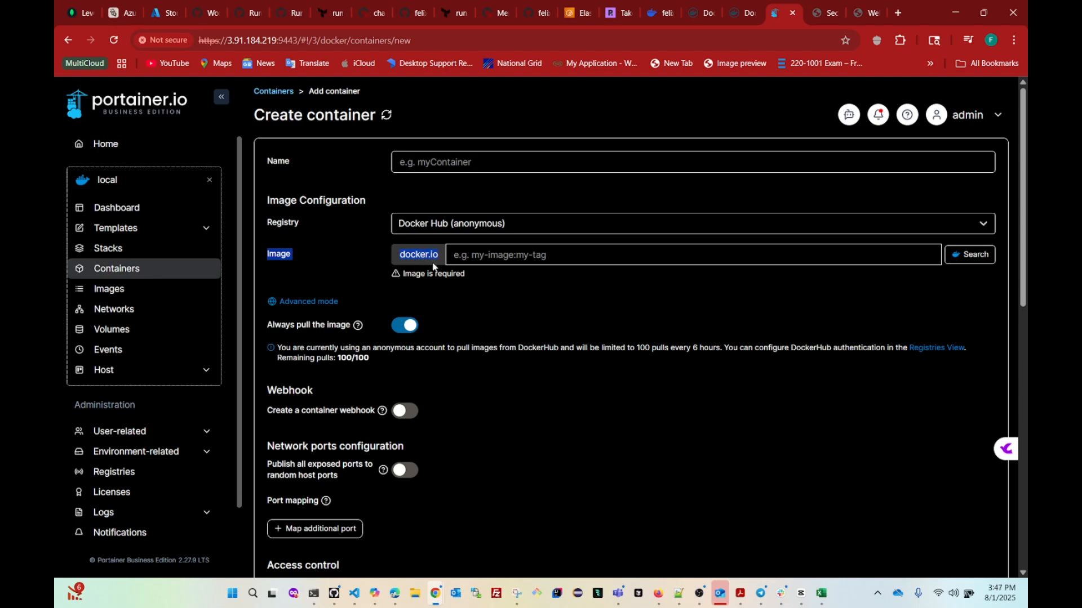
{"action": "left_click", "coordinate": [736, 15]}
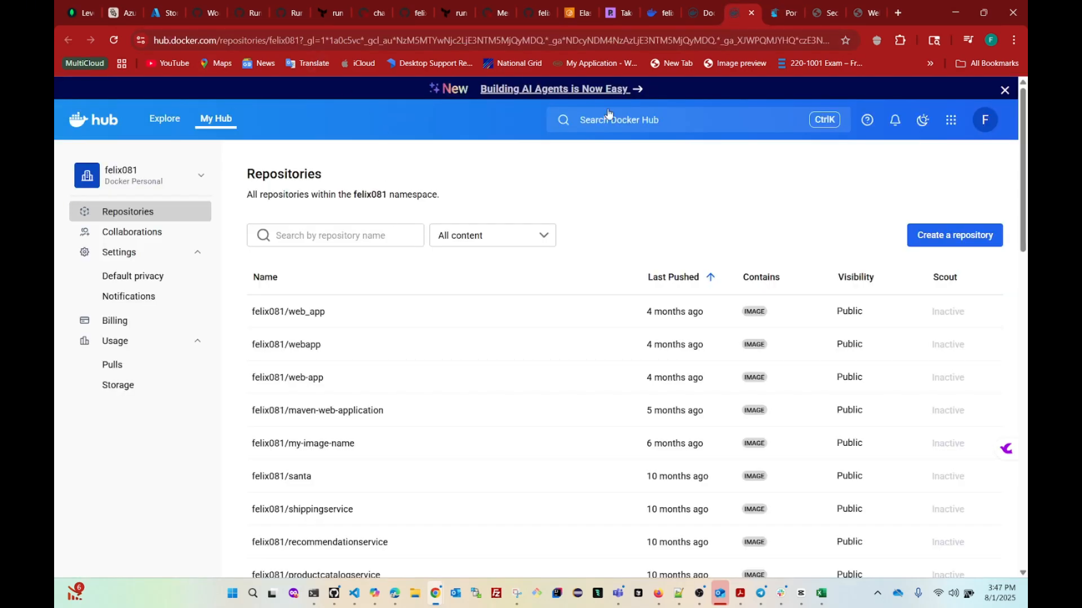
{"action": "left_click", "coordinate": [801, 15]}
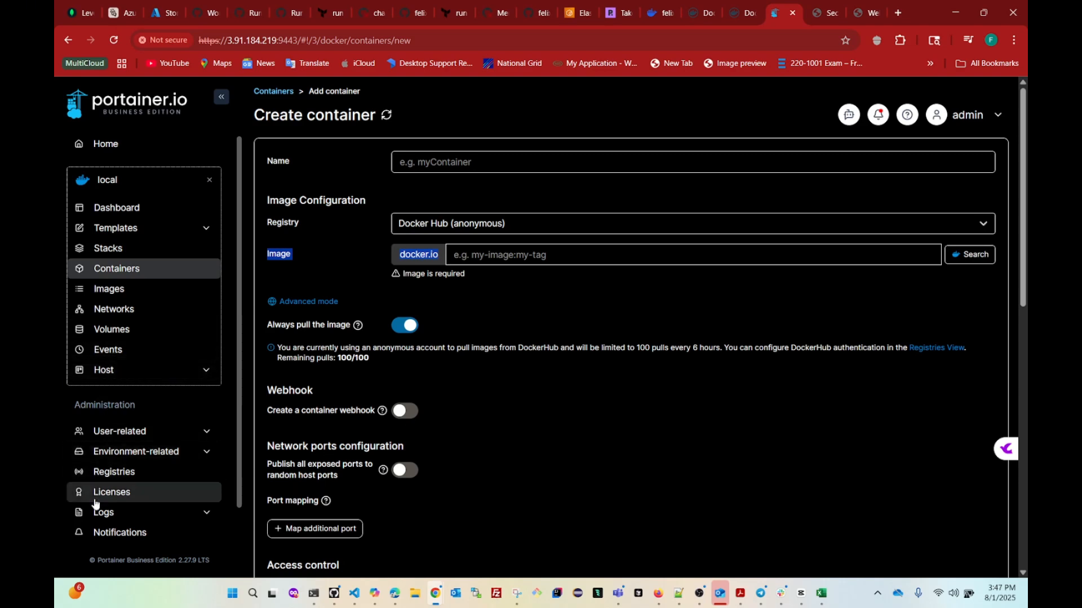
Start adding a new registry in Portainer and choose AWS ECR as its provider
{"action": "left_click", "coordinate": [107, 472]}
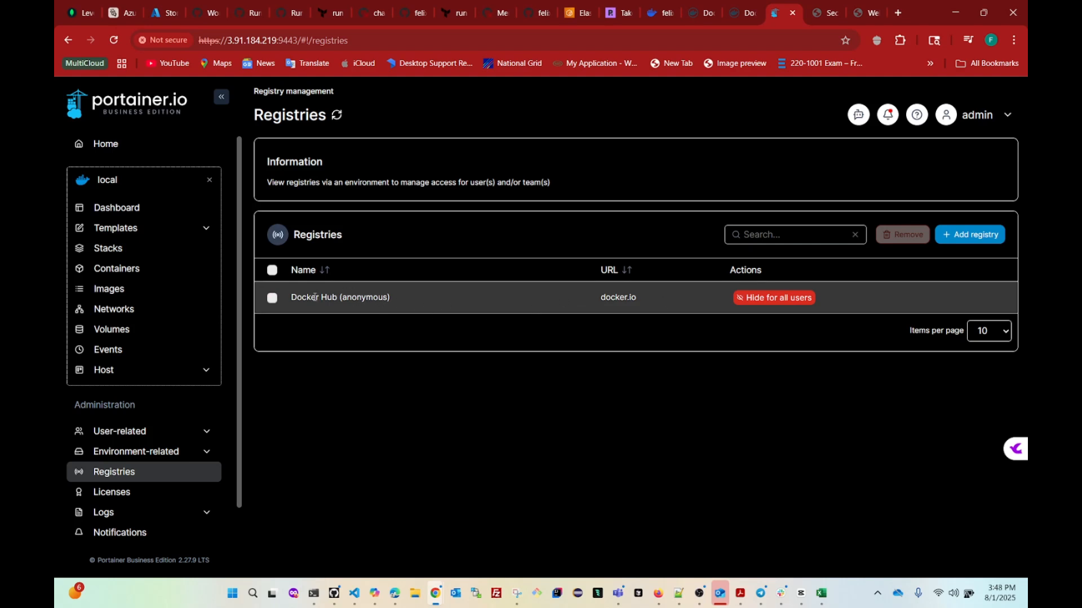
{"action": "left_click", "coordinate": [961, 244]}
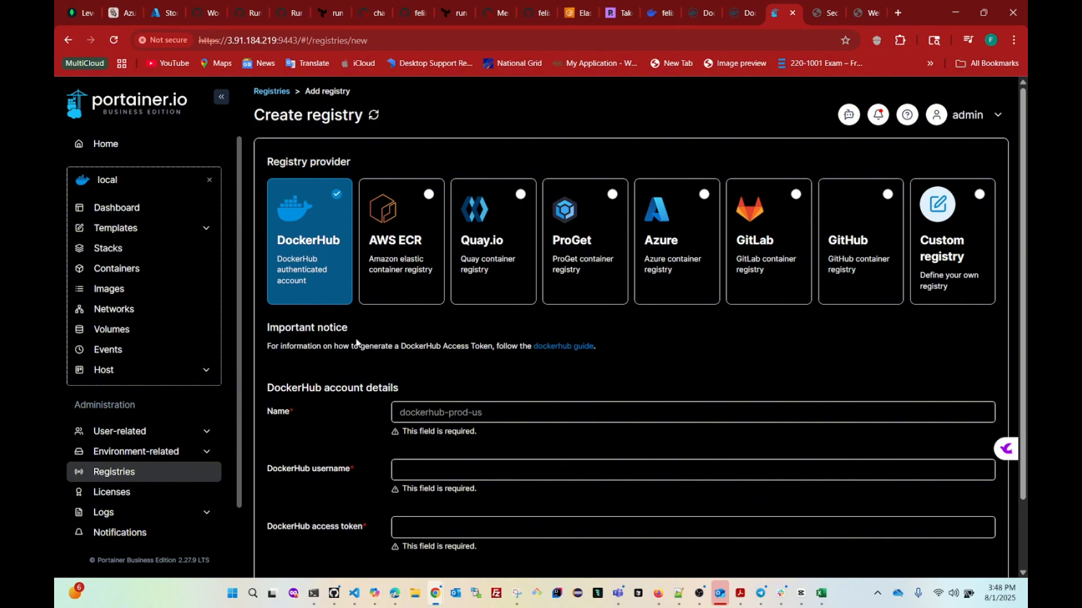
{"action": "scroll", "coordinate": [353, 460], "scroll_direction": "down", "scroll_amount": 1}
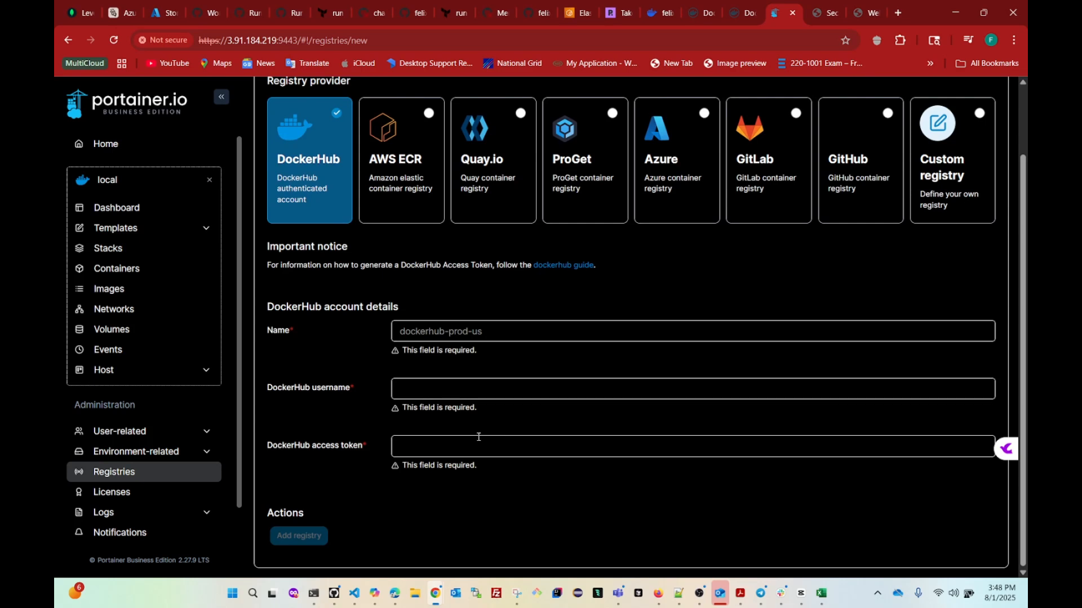
{"action": "scroll", "coordinate": [476, 445], "scroll_direction": "up", "scroll_amount": 1}
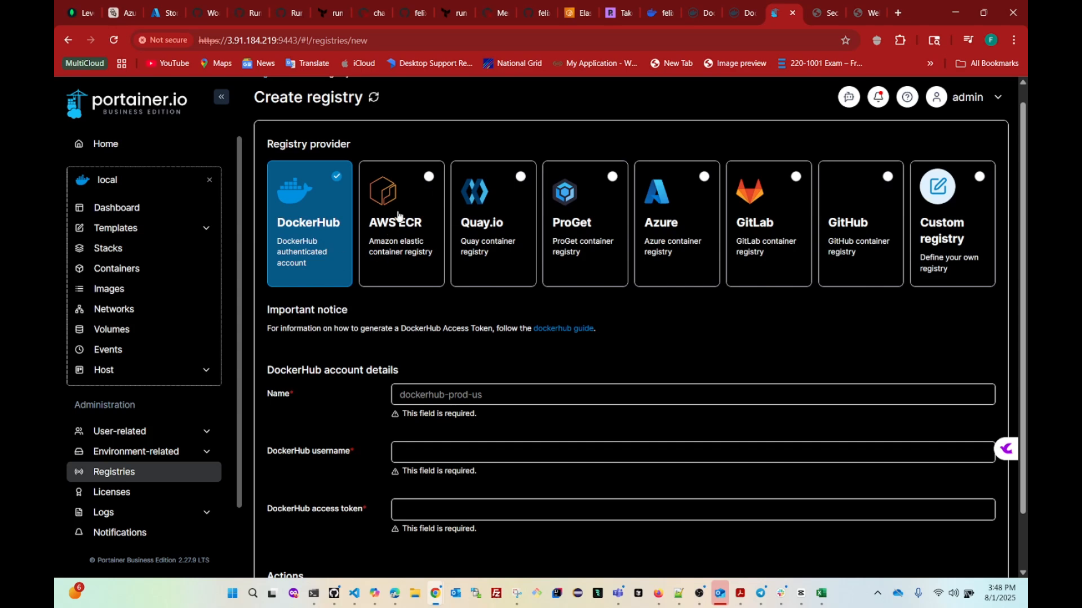
{"action": "left_click", "coordinate": [397, 250]}
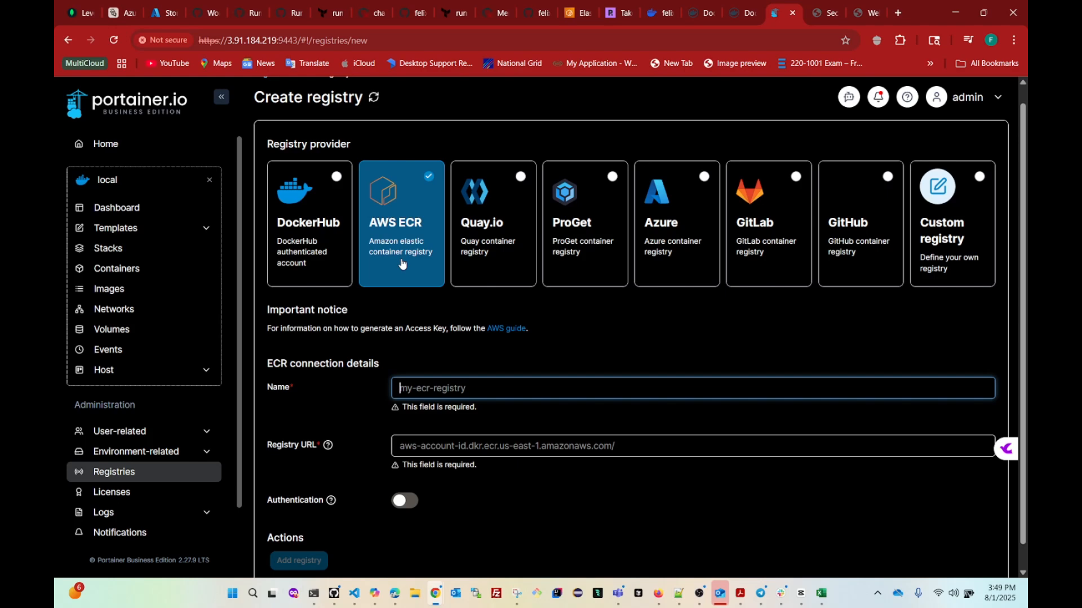
Switch to the AWS console, find the ecr service and open its public repositories list
{"action": "left_click", "coordinate": [394, 600]}
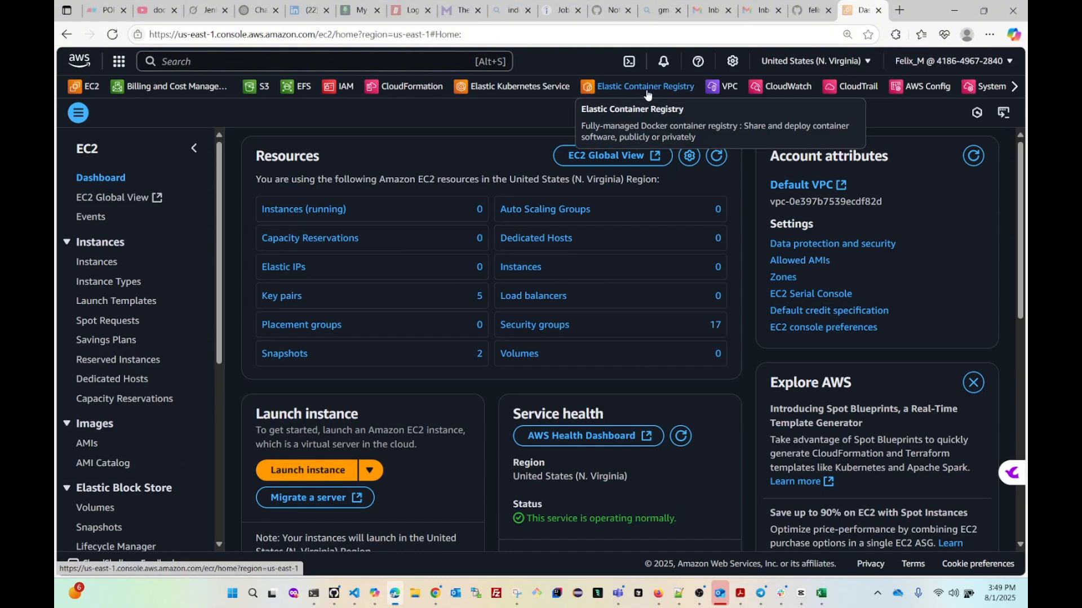
{"action": "left_click", "coordinate": [247, 62]}
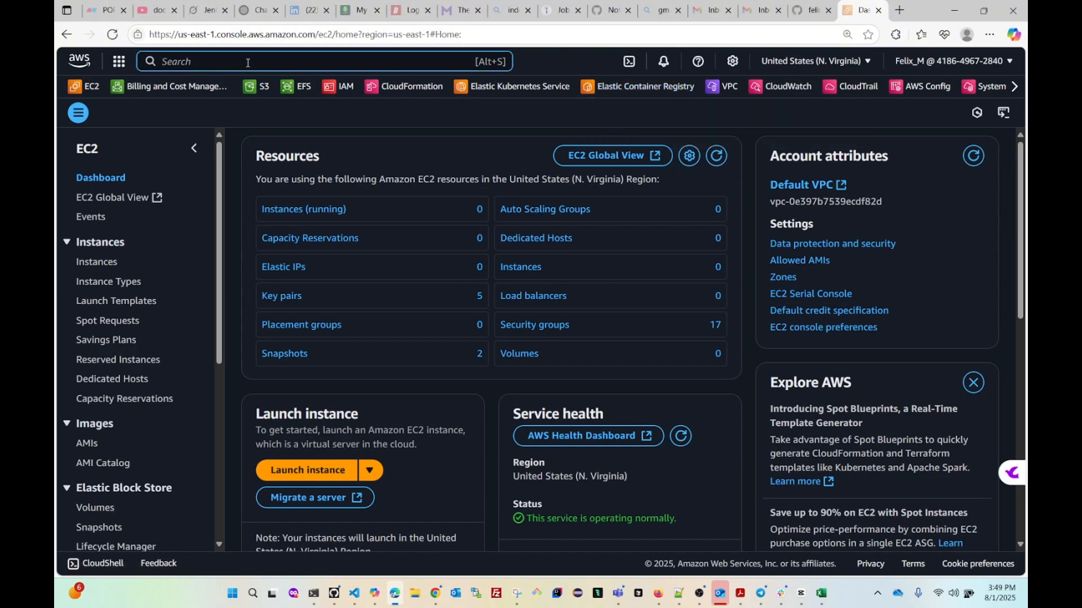
{"action": "type", "text": "ecr"}
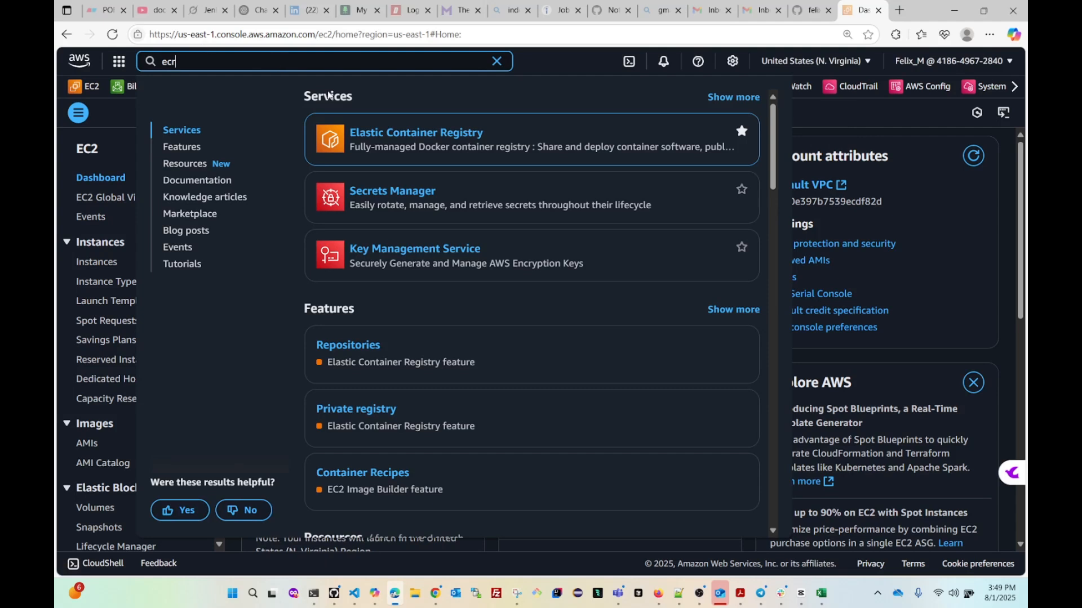
{"action": "left_click", "coordinate": [398, 134]}
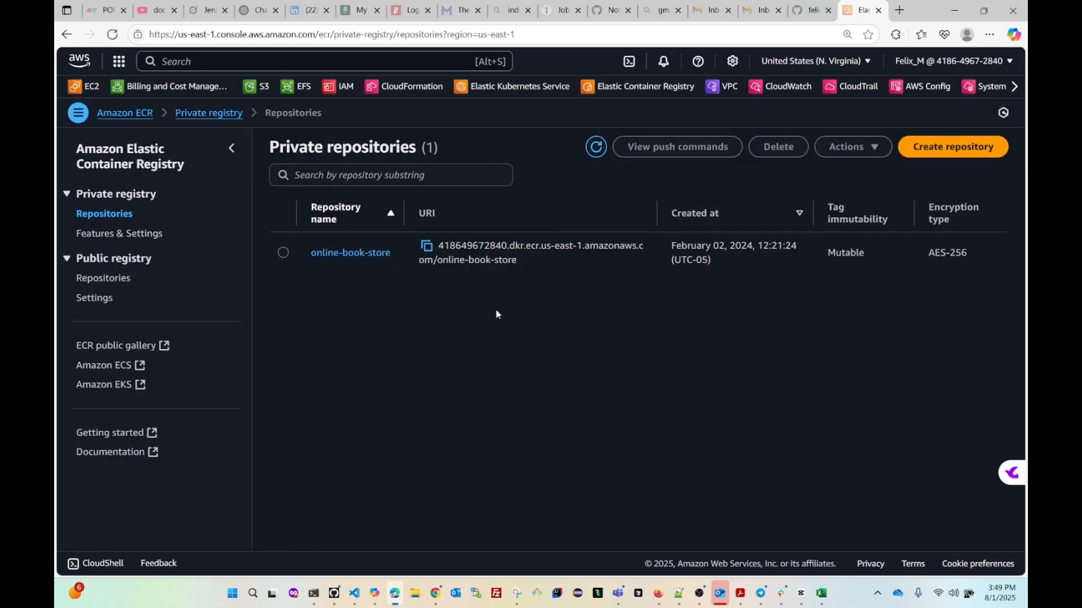
{"action": "left_click", "coordinate": [125, 113]}
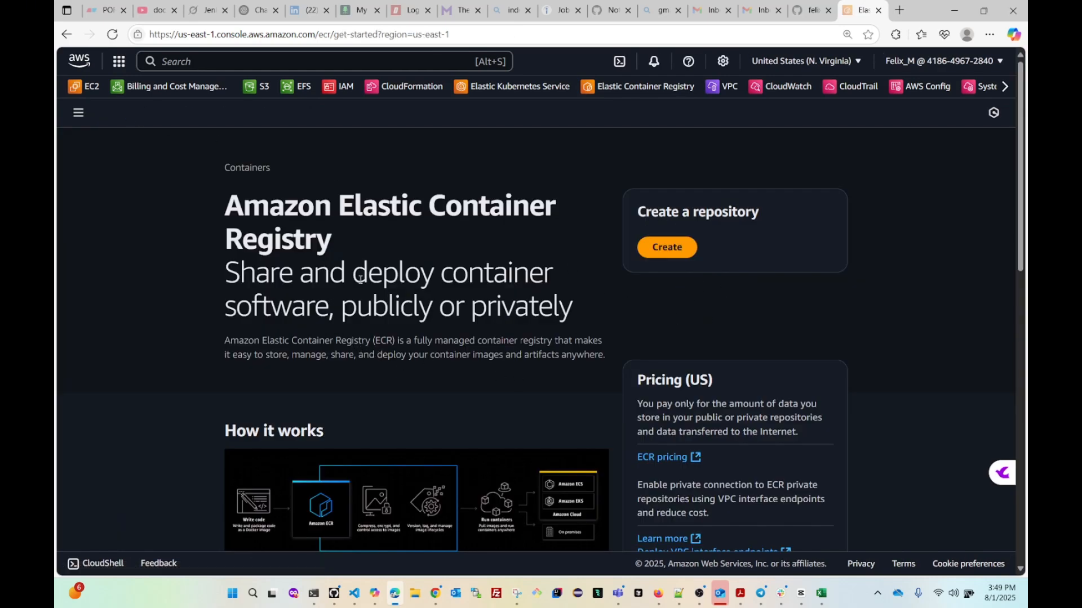
{"action": "left_click", "coordinate": [78, 112]}
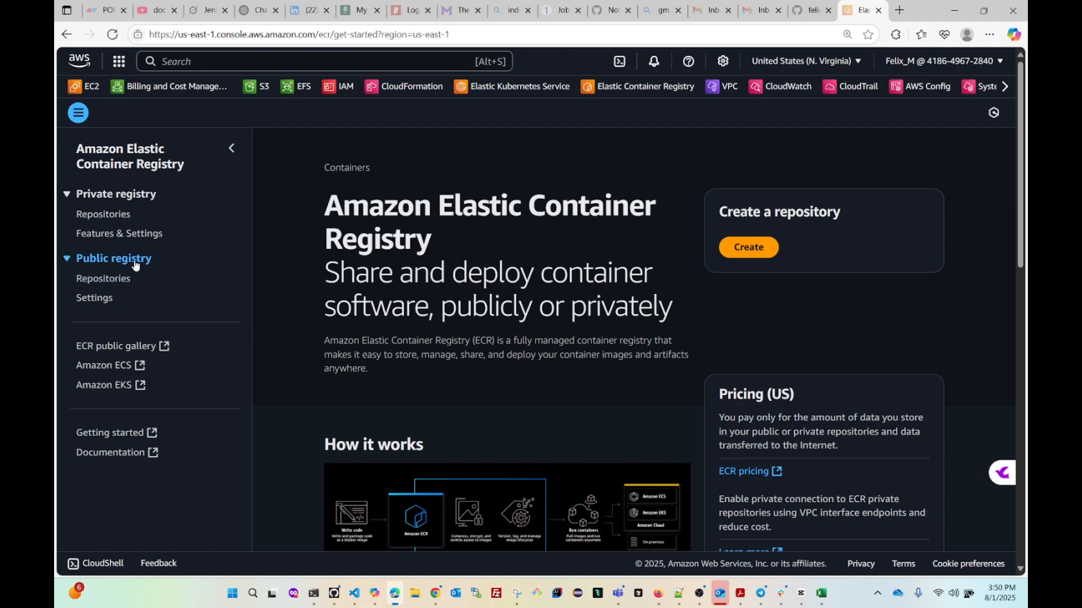
{"action": "left_click", "coordinate": [99, 285]}
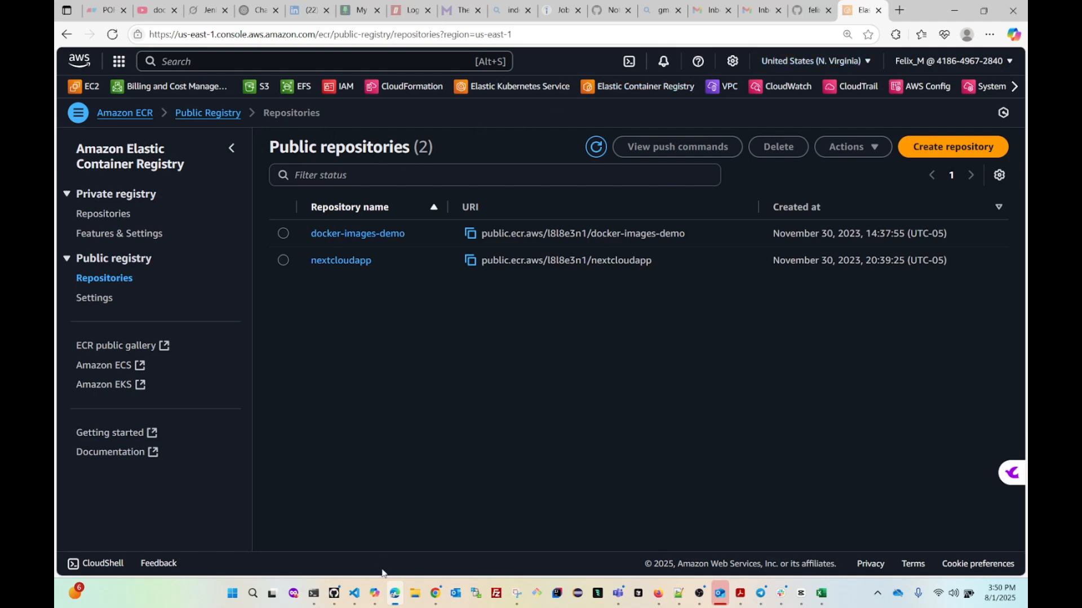
Return to Portainer's registry form with AWS ECR as the provider and name the registry ECR-Public
{"action": "left_click", "coordinate": [960, 17]}
{"action": "left_click", "coordinate": [389, 246]}
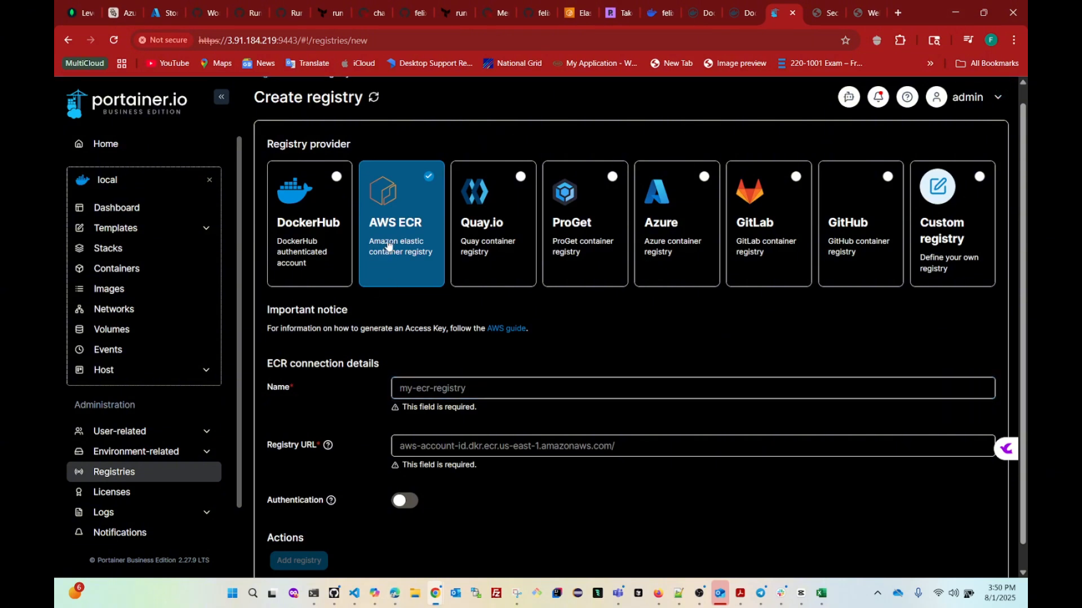
{"action": "left_click", "coordinate": [434, 389]}
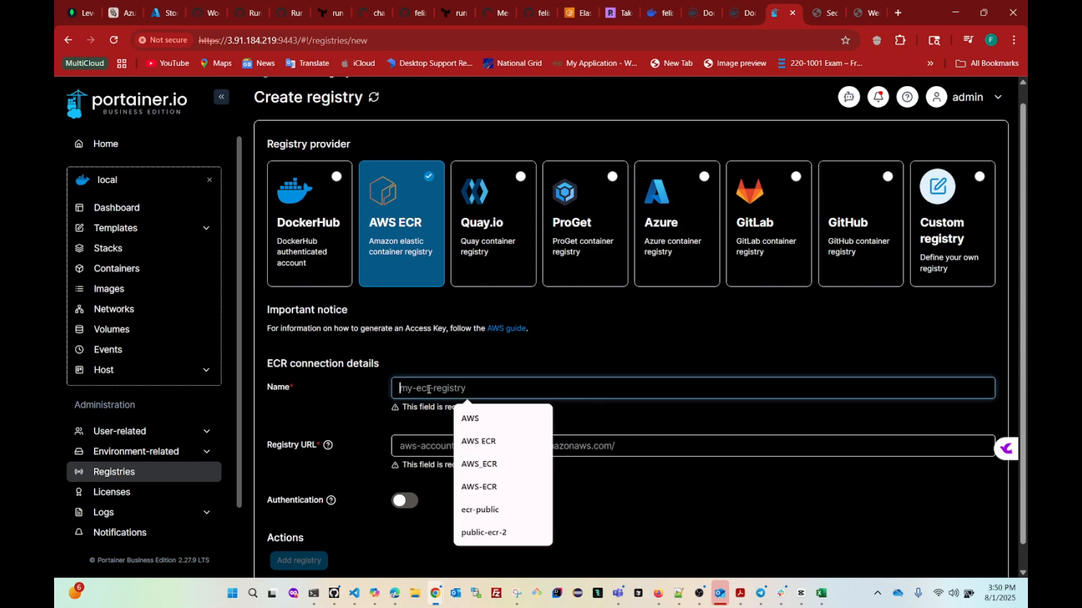
{"action": "type", "text": "ec"}
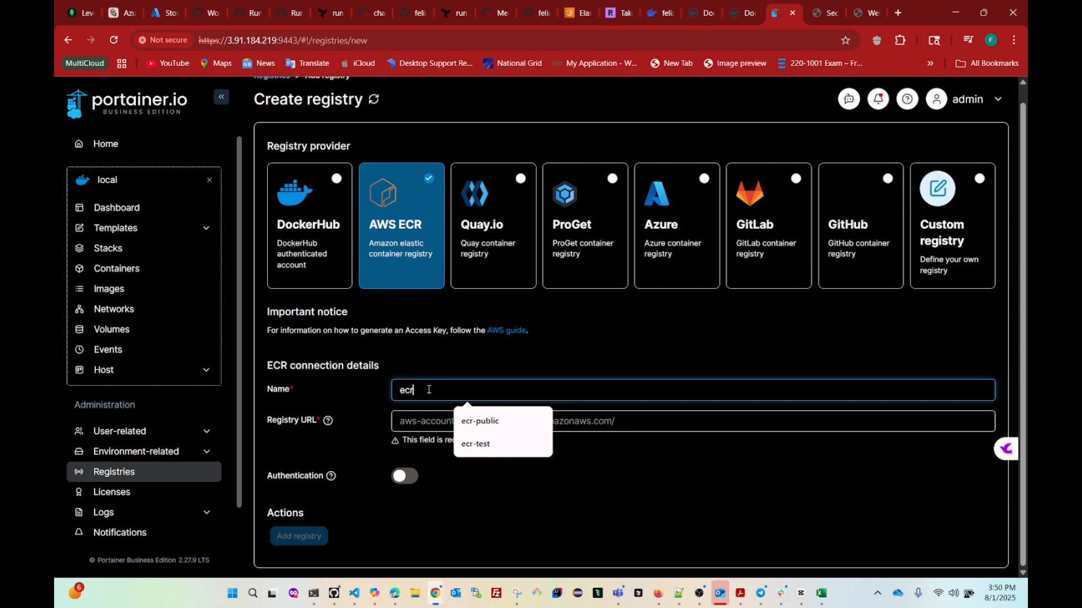
{"action": "type", "text": "r"}
{"action": "key", "text": "BackSpace"}
{"action": "key", "text": "BackSpace"}
{"action": "key", "text": "BackSpace"}
{"action": "type", "text": "ECR-Pub"}
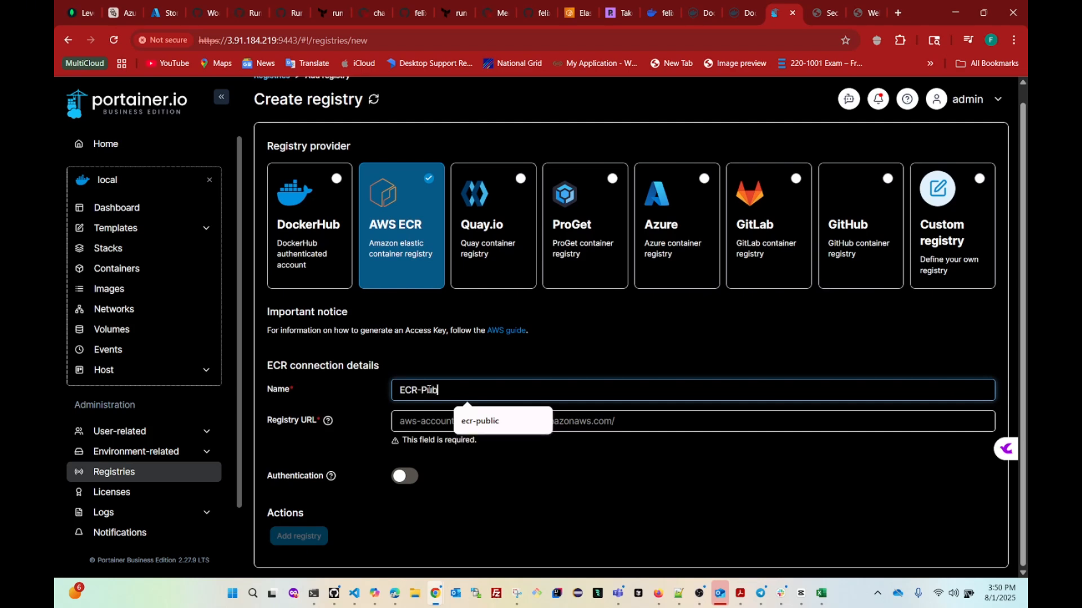
{"action": "type", "text": "lic"}
{"action": "left_click", "coordinate": [491, 552]}
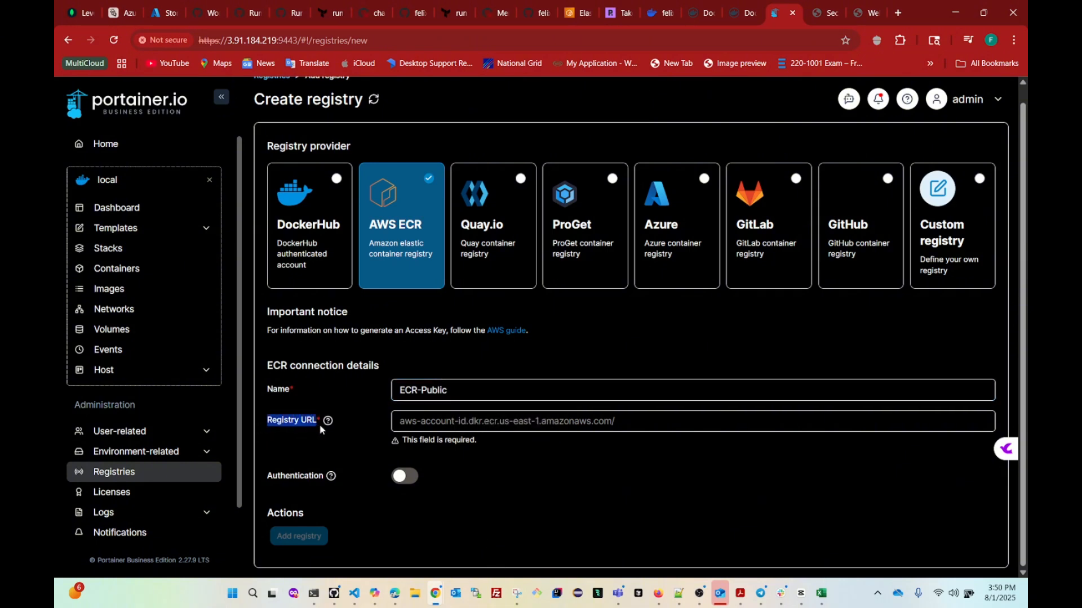
In the AWS console, copy the URI of the nextcloudappv1.1 image from the public nextcloudapp repository
{"action": "mouse_move", "coordinate": [325, 427]}
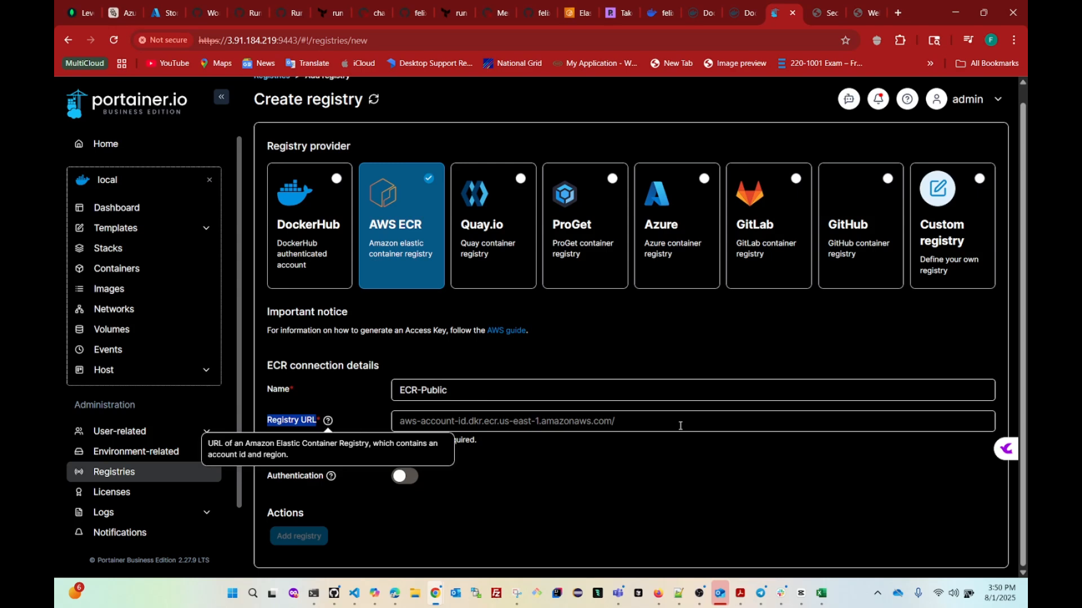
{"action": "left_click", "coordinate": [628, 423]}
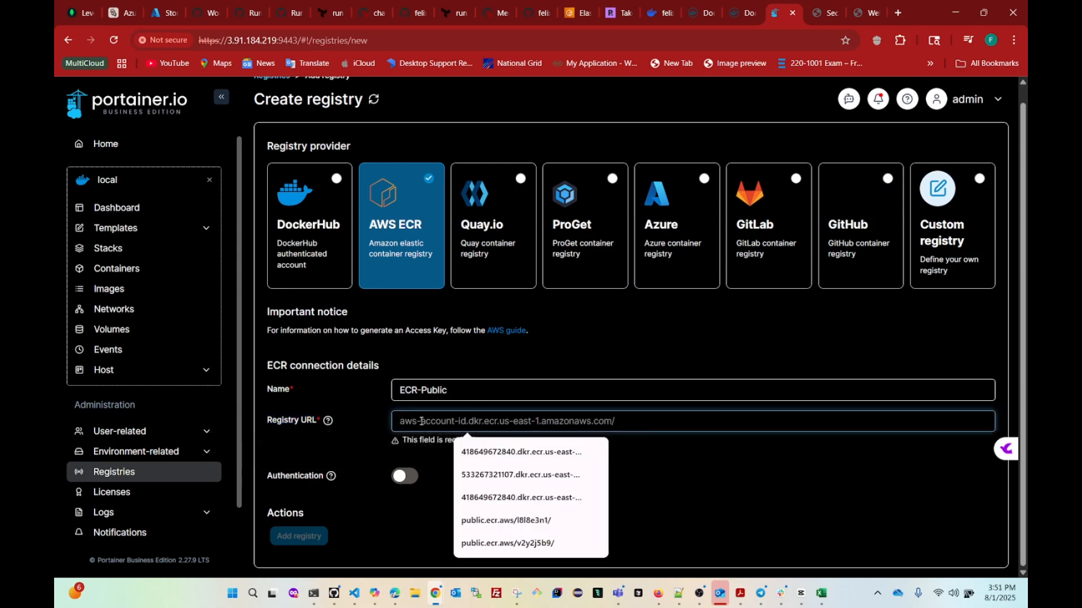
{"action": "left_click", "coordinate": [394, 593]}
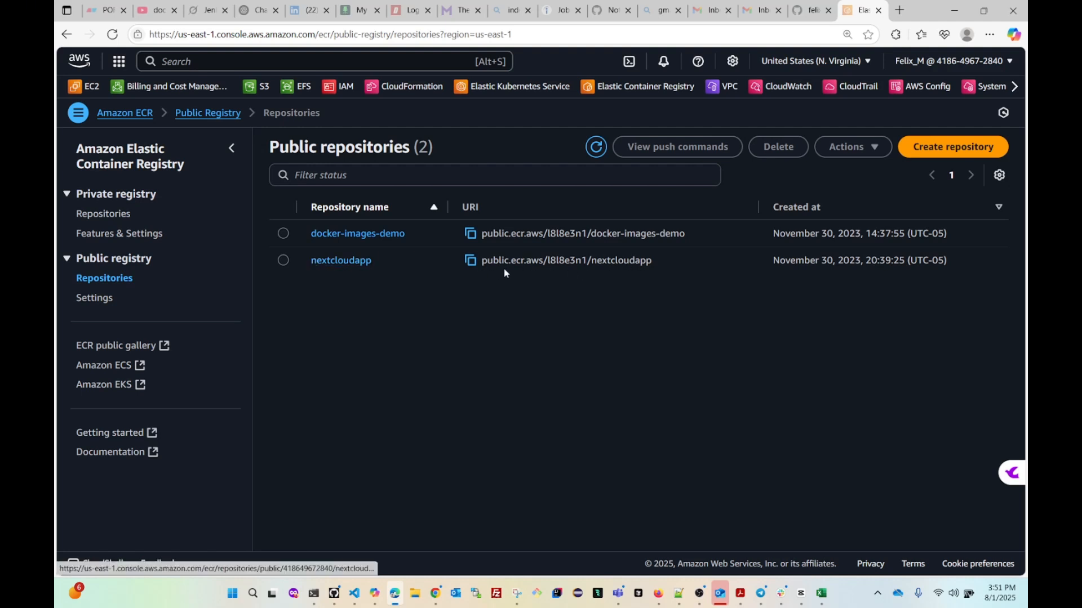
{"action": "left_click", "coordinate": [348, 265]}
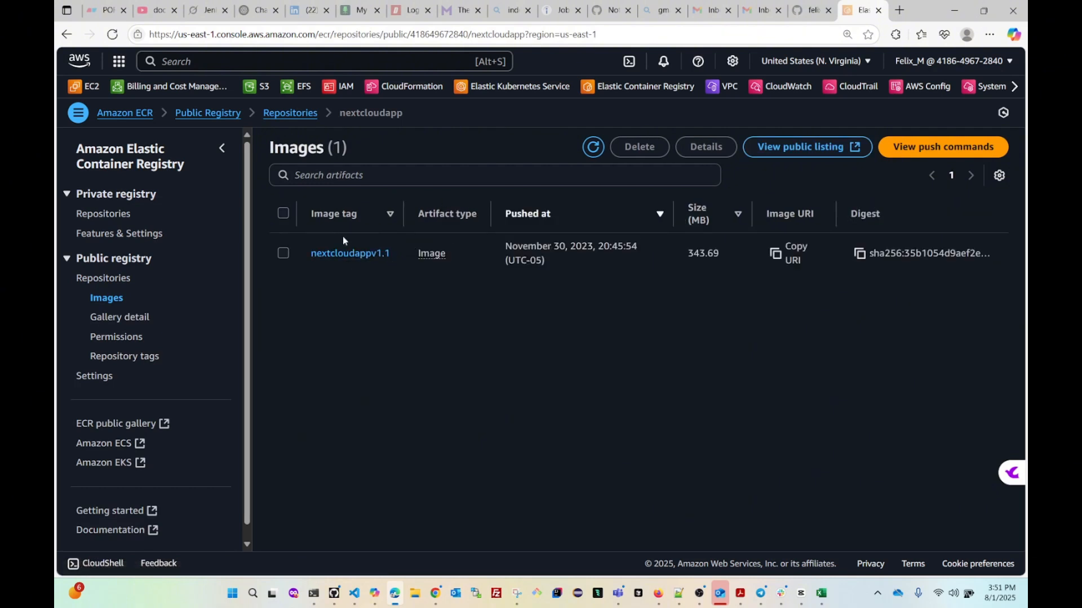
{"action": "left_click", "coordinate": [337, 253]}
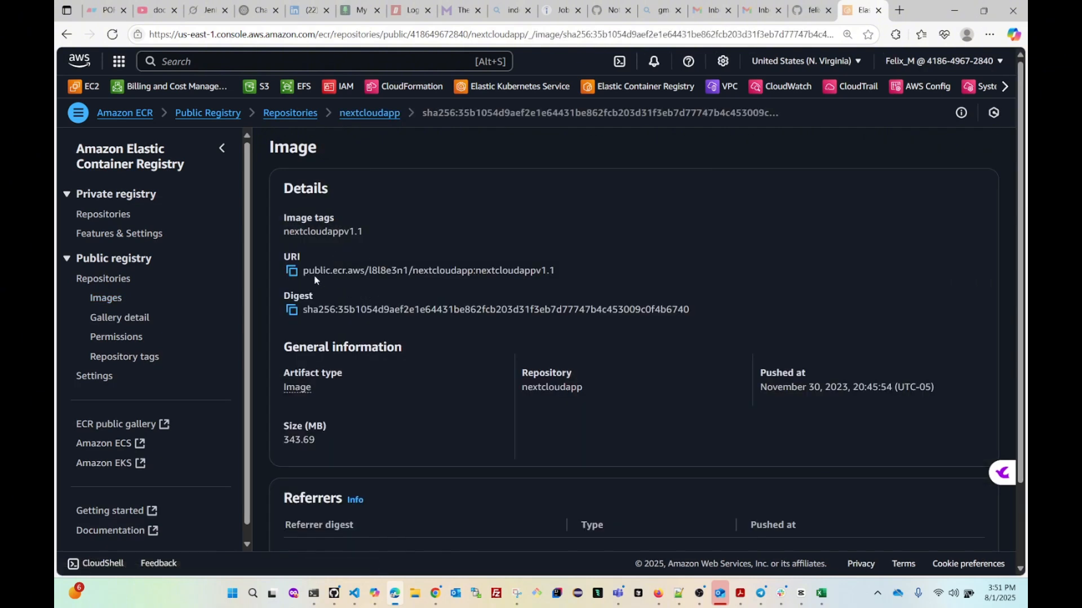
{"action": "left_click_drag", "start_coordinate": [304, 273], "coordinate": [579, 280]}
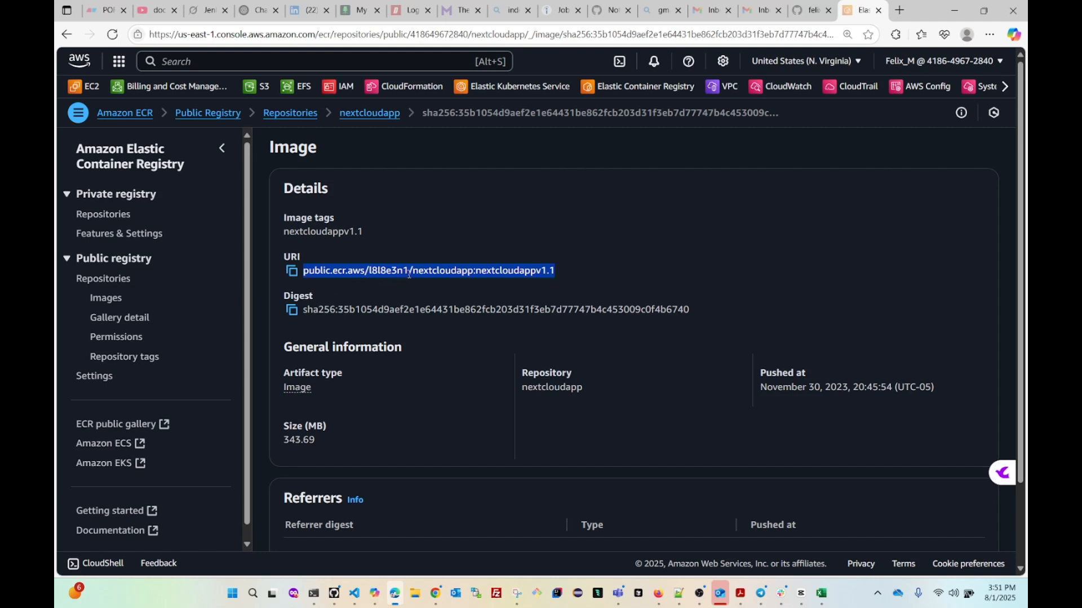
{"action": "left_click_drag", "start_coordinate": [410, 272], "coordinate": [303, 272]}
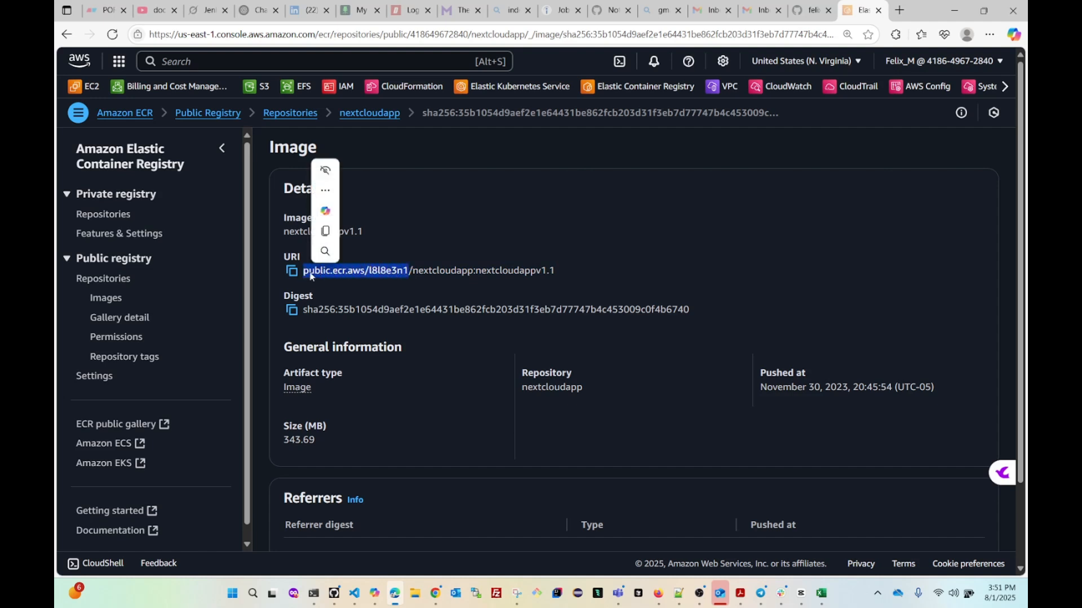
{"action": "left_click", "coordinate": [292, 273]}
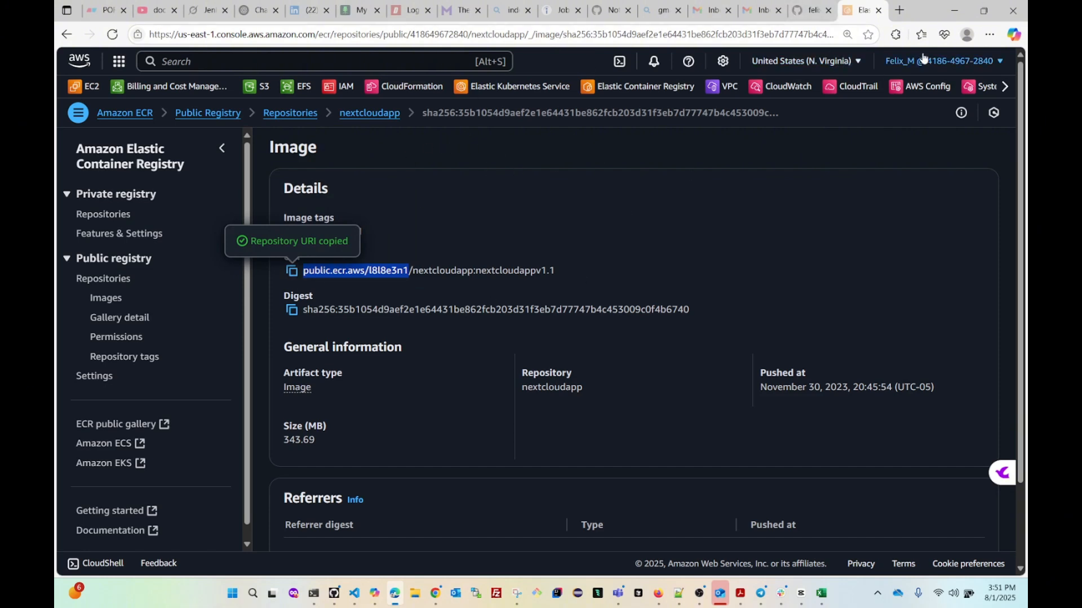
Back in Portainer, paste public.ecr.aws/l8l8e3n1/nextcloudapp:nextcloudappv1.1 as the registry URL
{"action": "left_click", "coordinate": [955, 10]}
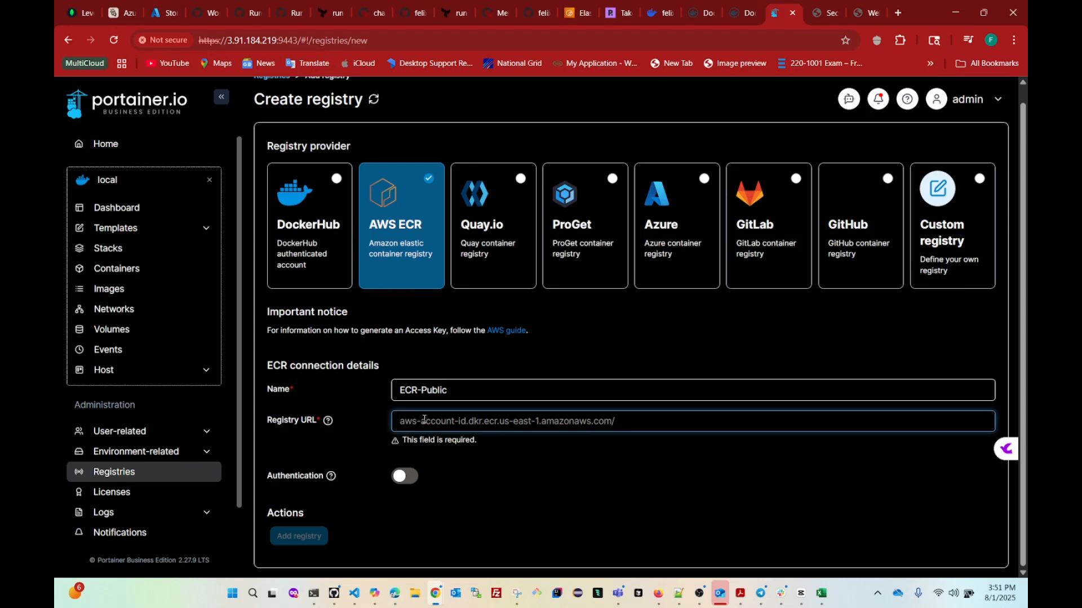
{"action": "left_click", "coordinate": [424, 419]}
{"action": "key", "text": "ctrl+v"}
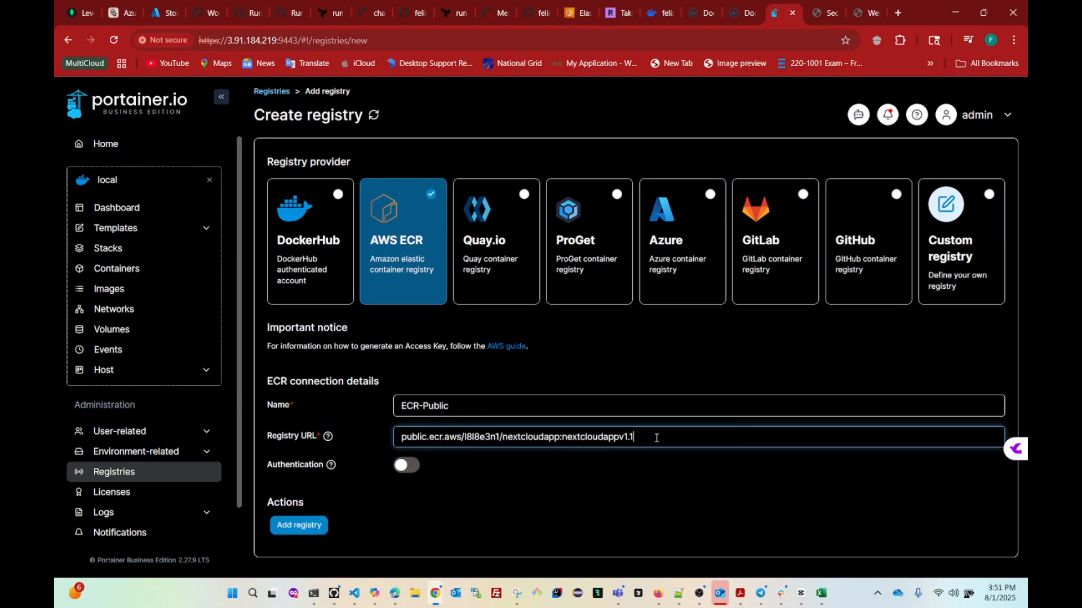
Trim the registry URL to public.ecr.aws/l8l8e3n1/ and add the ECR-Public registry without authentication
{"action": "key", "text": "BackSpace"}
{"action": "key", "text": "BackSpace"}
{"action": "key", "text": "BackSpace"}
{"action": "key", "text": "BackSpace"}
{"action": "key", "text": "BackSpace"}
{"action": "key", "text": "BackSpace"}
{"action": "key", "text": "BackSpace"}
{"action": "key", "text": "BackSpace"}
{"action": "key", "text": "BackSpace"}
{"action": "key", "text": "BackSpace"}
{"action": "key", "text": "BackSpace"}
{"action": "key", "text": "BackSpace"}
{"action": "key", "text": "BackSpace"}
{"action": "key", "text": "BackSpace"}
{"action": "key", "text": "BackSpace"}
{"action": "key", "text": "BackSpace"}
{"action": "key", "text": "BackSpace"}
{"action": "key", "text": "BackSpace"}
{"action": "key", "text": "BackSpace"}
{"action": "key", "text": "BackSpace"}
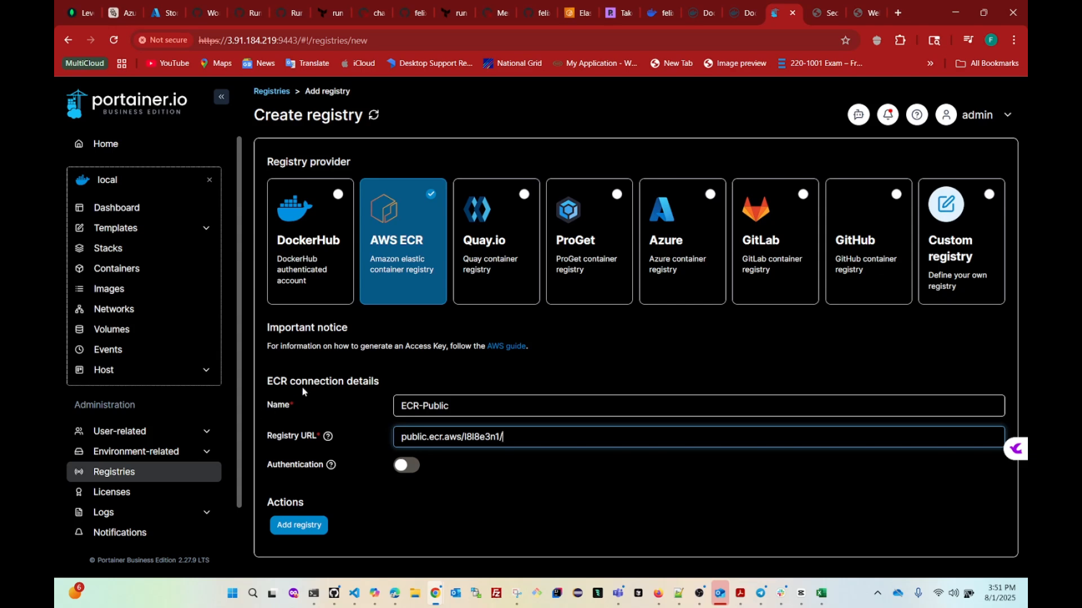
{"action": "mouse_move", "coordinate": [331, 466]}
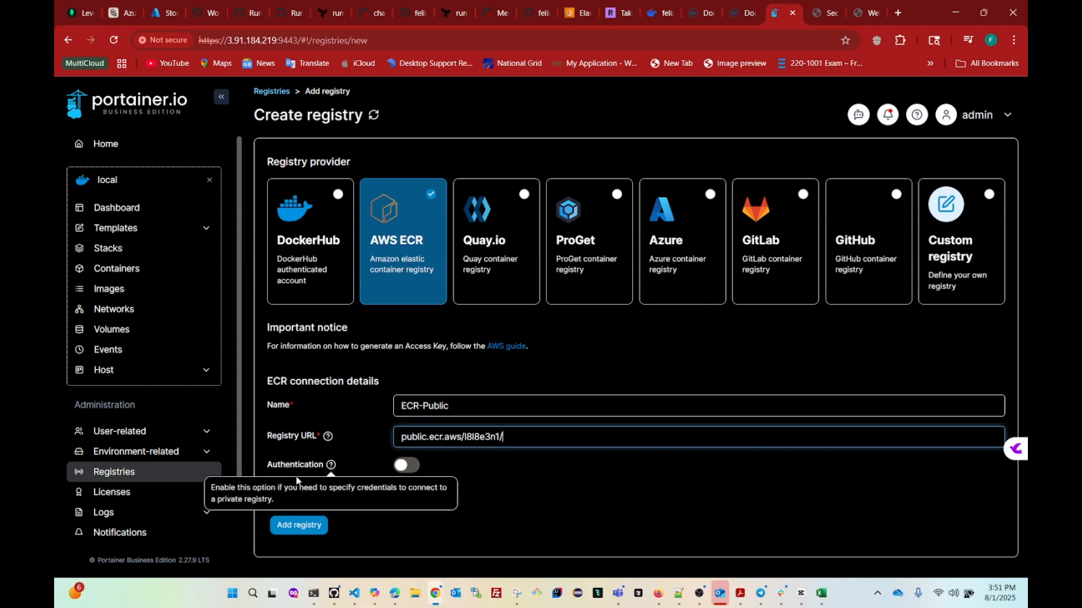
{"action": "left_click", "coordinate": [292, 531]}
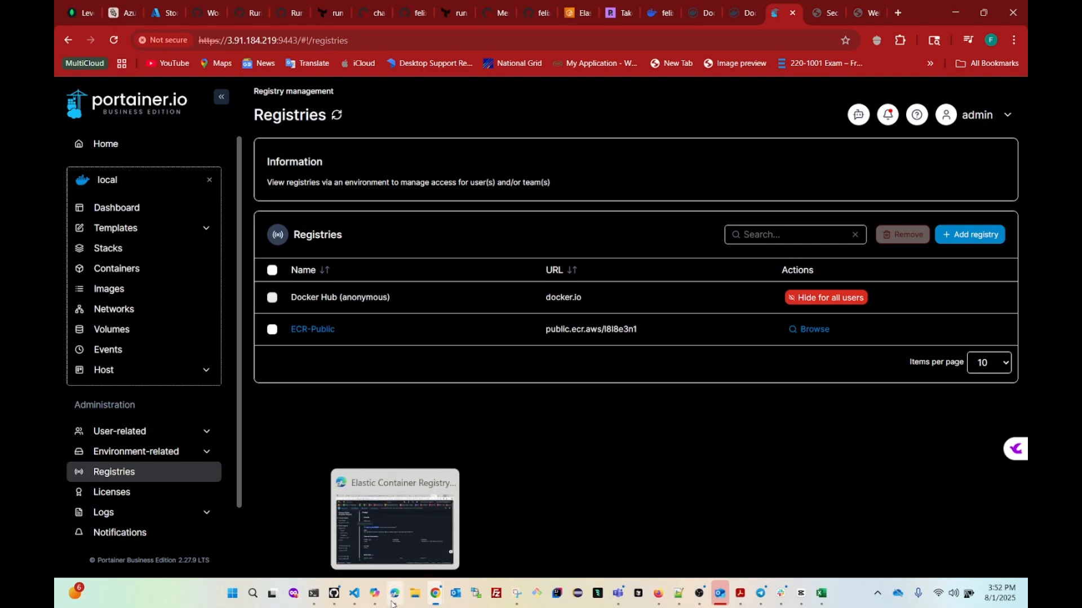
In the AWS console, open the private online-book-store repository and copy the URI of image 147
{"action": "left_click", "coordinate": [428, 519]}
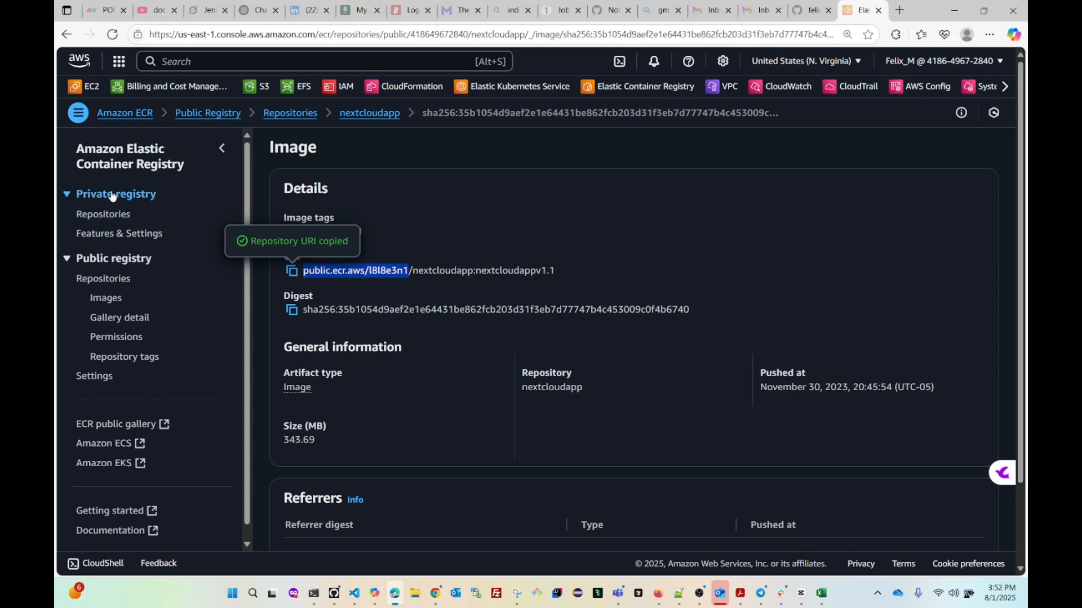
{"action": "left_click", "coordinate": [98, 218]}
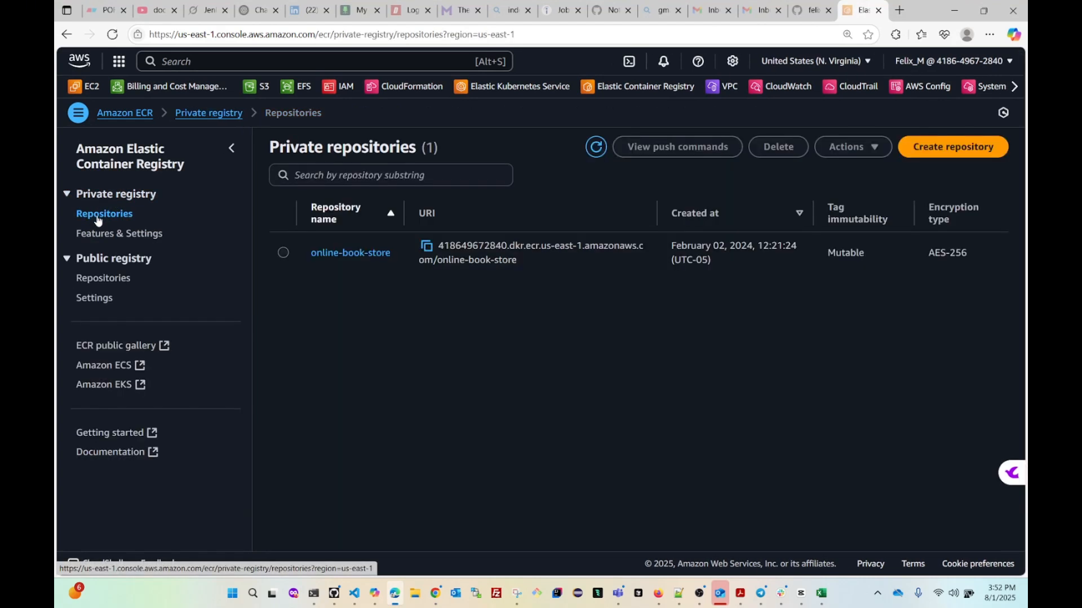
{"action": "left_click", "coordinate": [344, 253]}
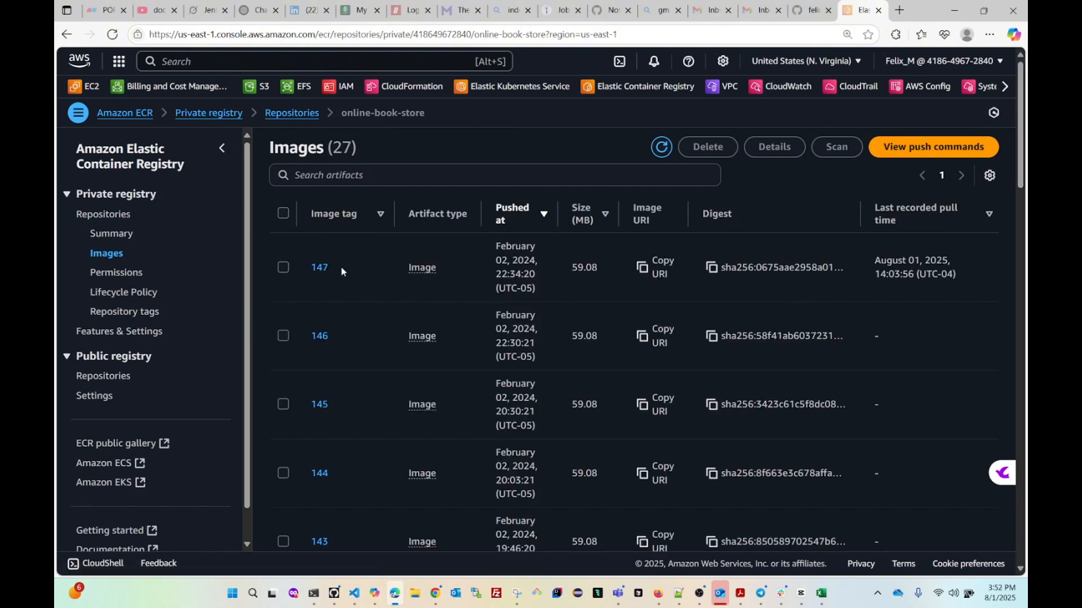
{"action": "left_click", "coordinate": [320, 268]}
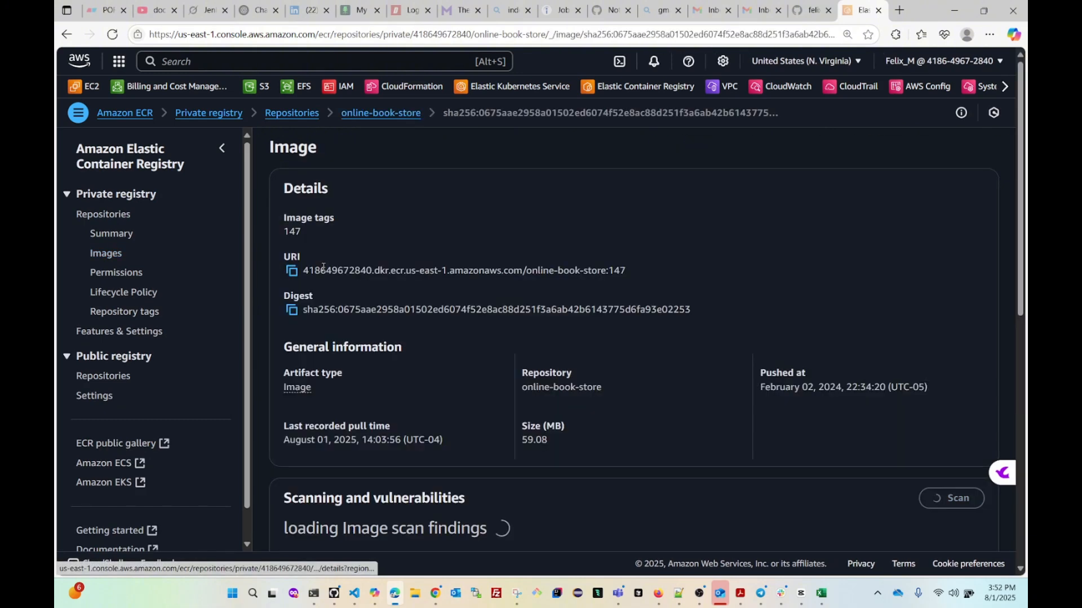
{"action": "left_click", "coordinate": [295, 275]}
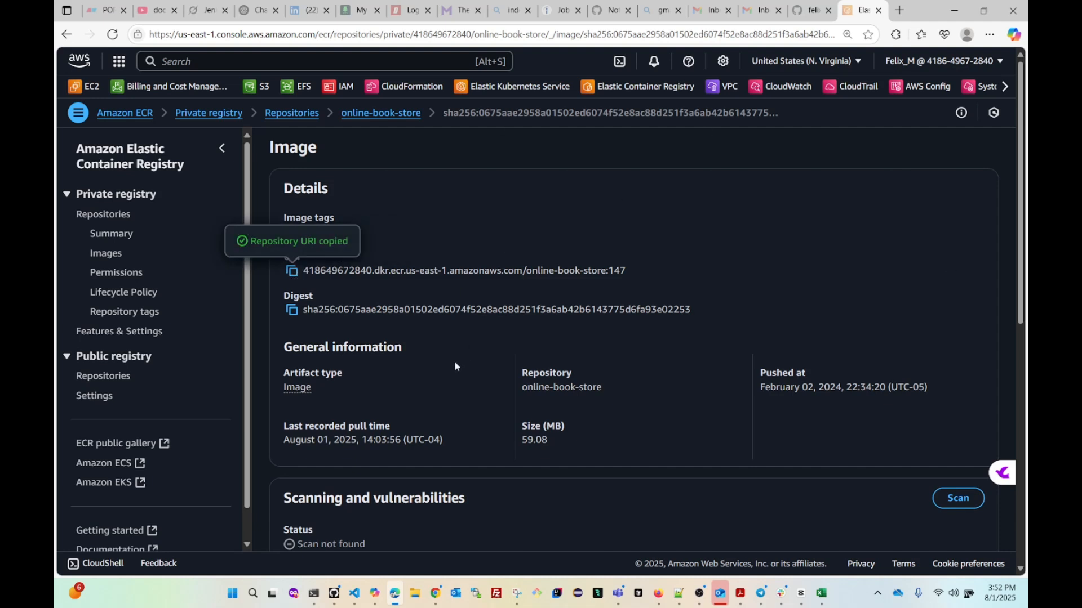
Switch back to Portainer and start adding another registry
{"action": "mouse_move", "coordinate": [375, 602]}
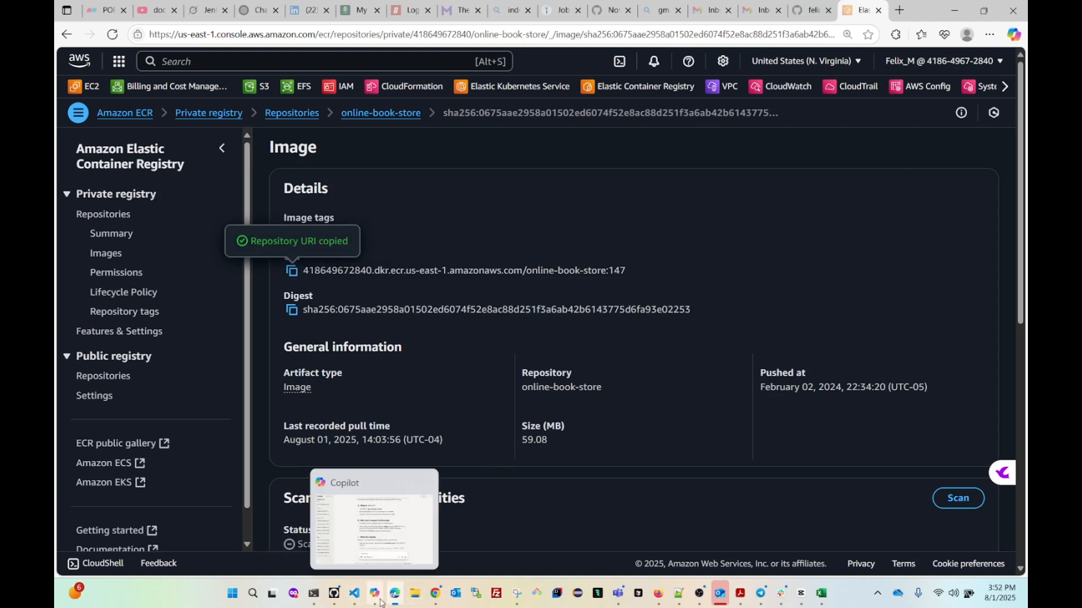
{"action": "left_click", "coordinate": [435, 593]}
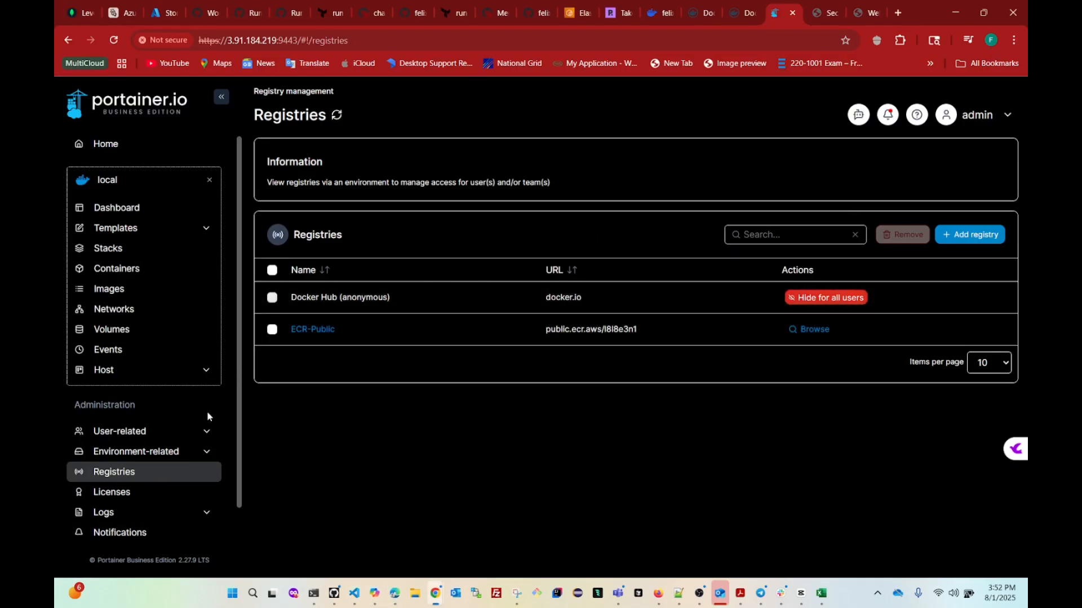
{"action": "left_click", "coordinate": [961, 235]}
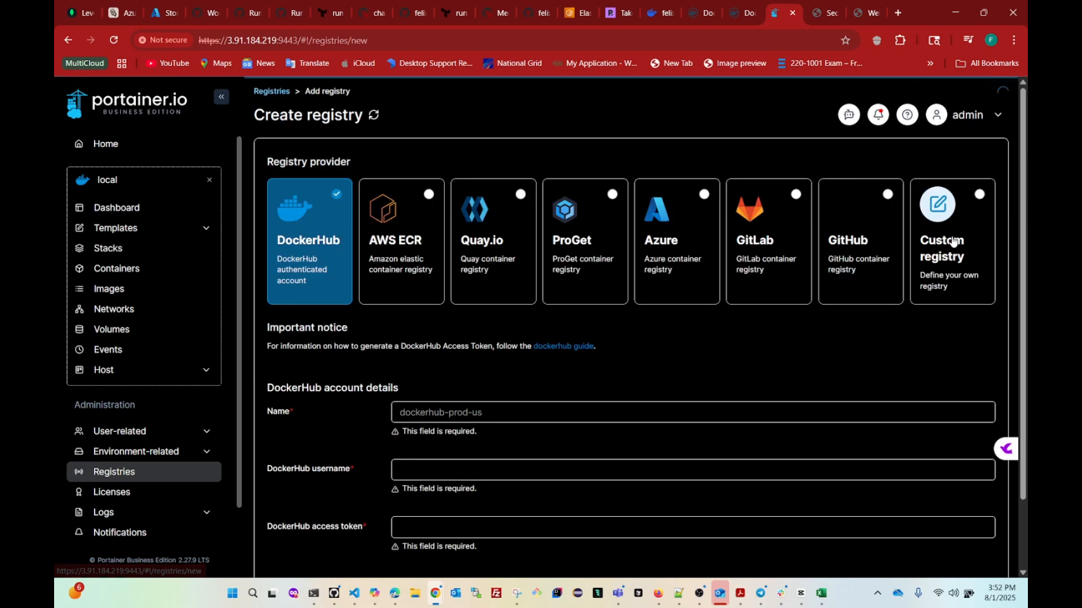
{"action": "left_click", "coordinate": [431, 413]}
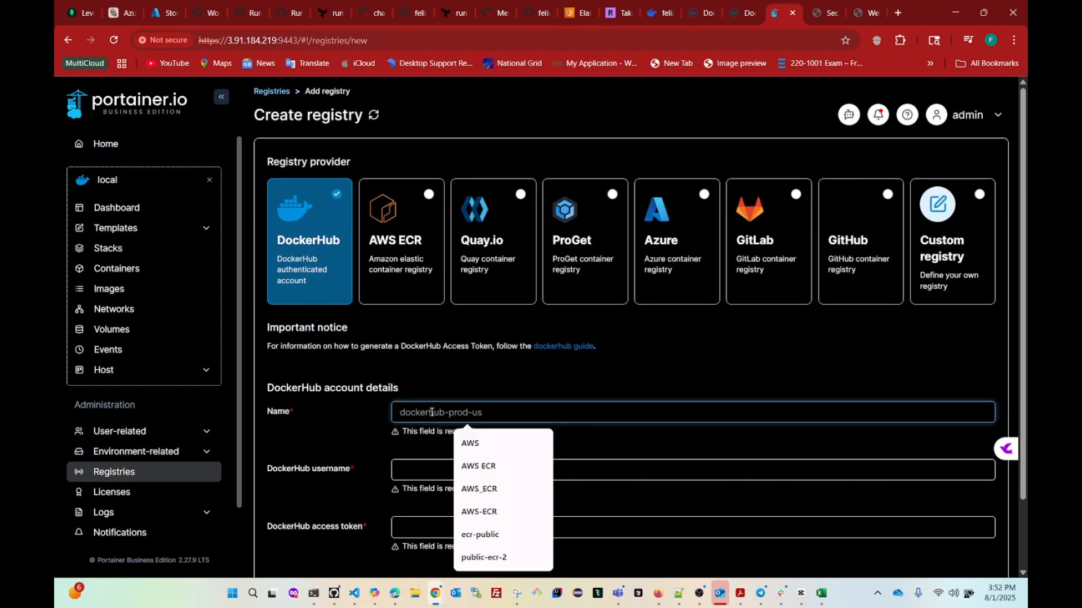
{"action": "type", "text": "EC"}
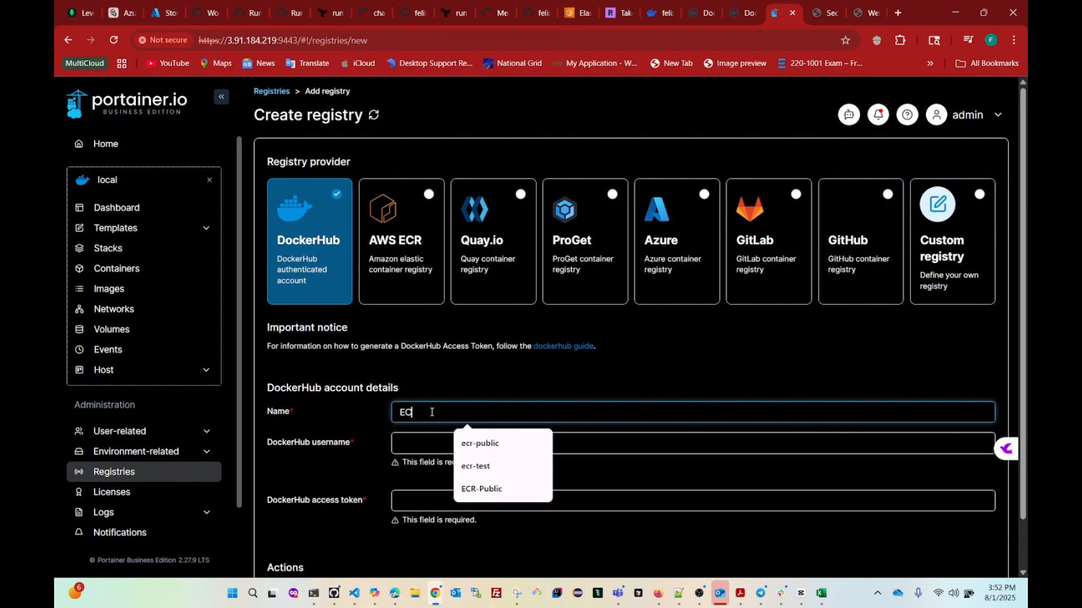
{"action": "type", "text": "R-"}
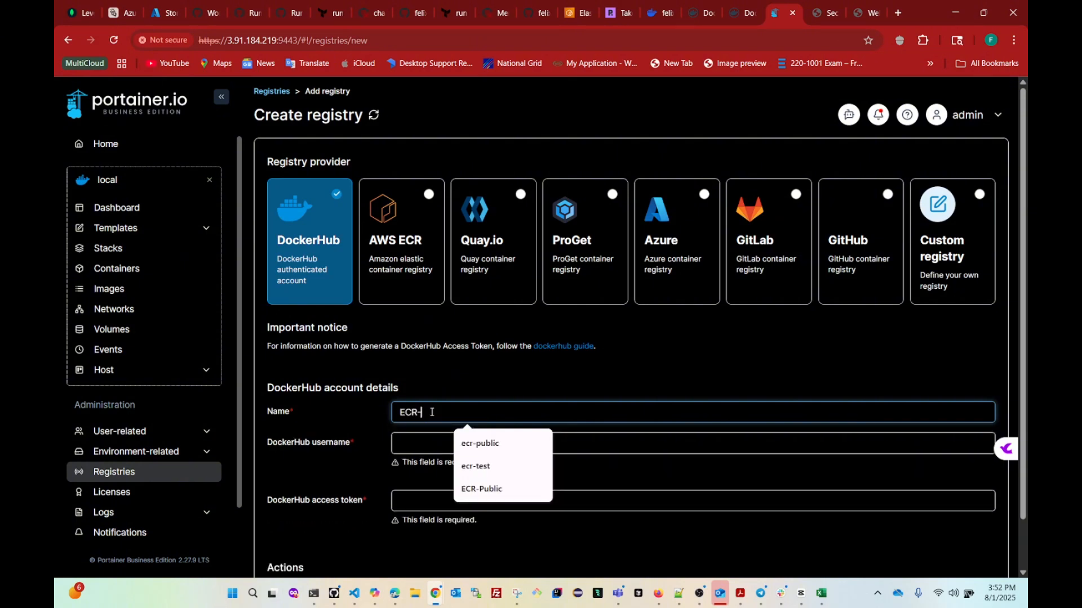
{"action": "type", "text": "PRIVATE"}
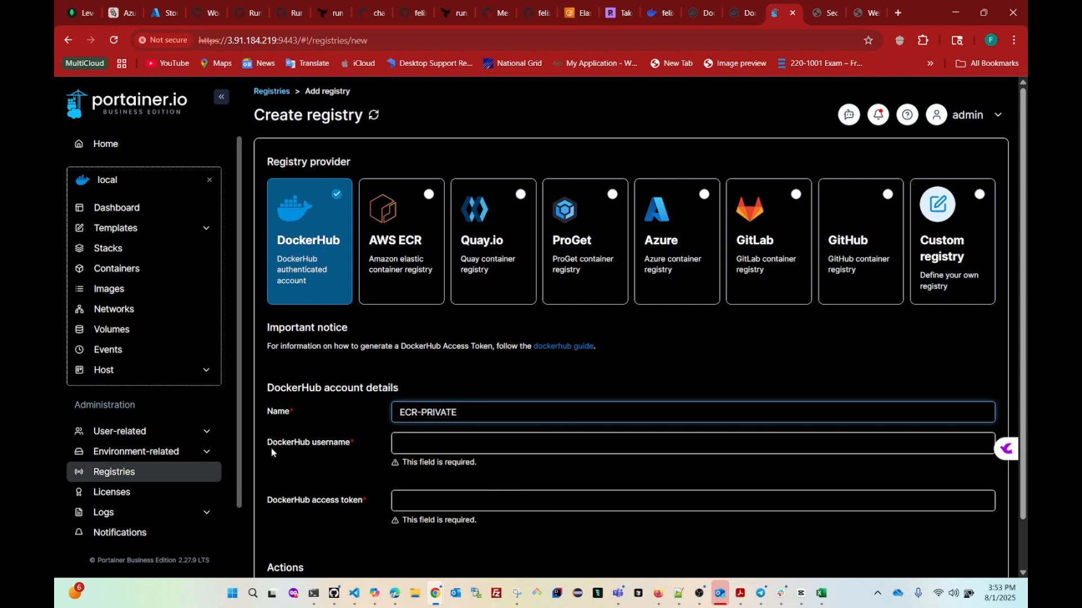
Choose AWS ECR as the registry provider and name the registry ECR-PRIVATE
{"action": "left_click", "coordinate": [409, 246]}
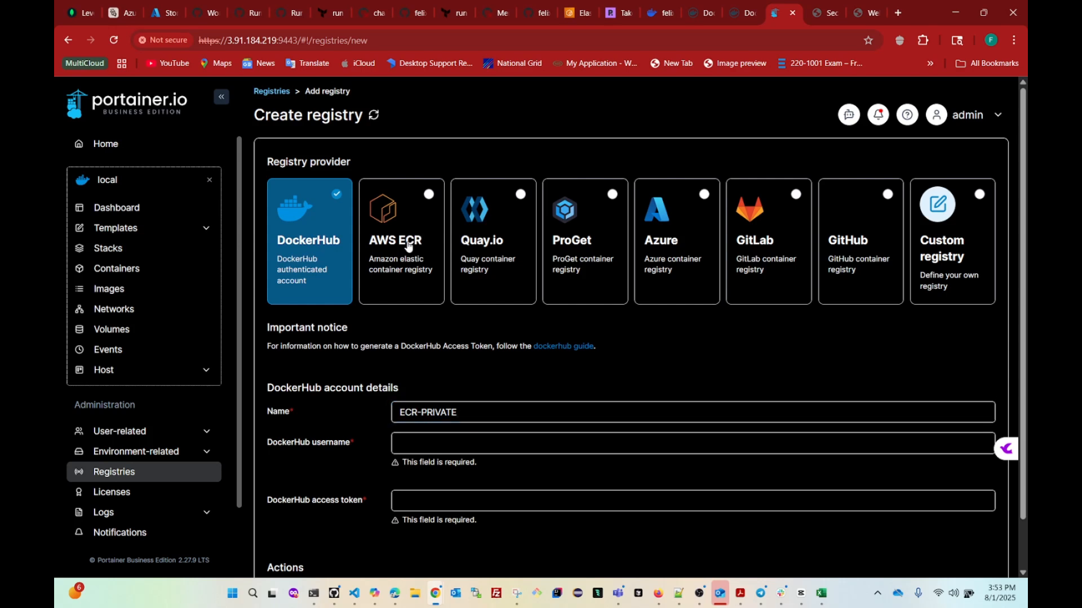
{"action": "left_click", "coordinate": [426, 408]}
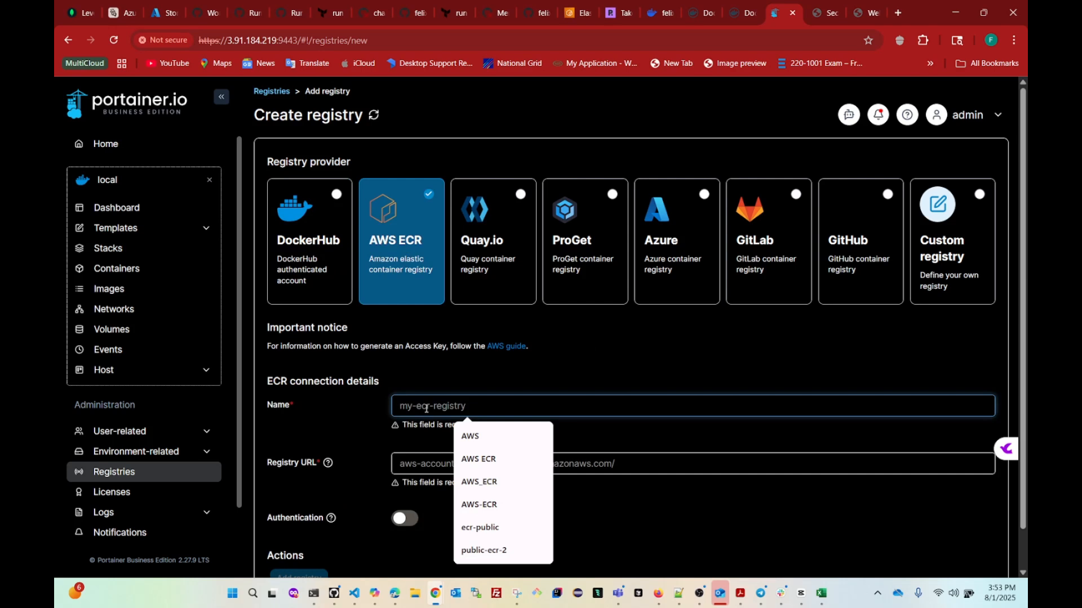
{"action": "type", "text": "ECR-"}
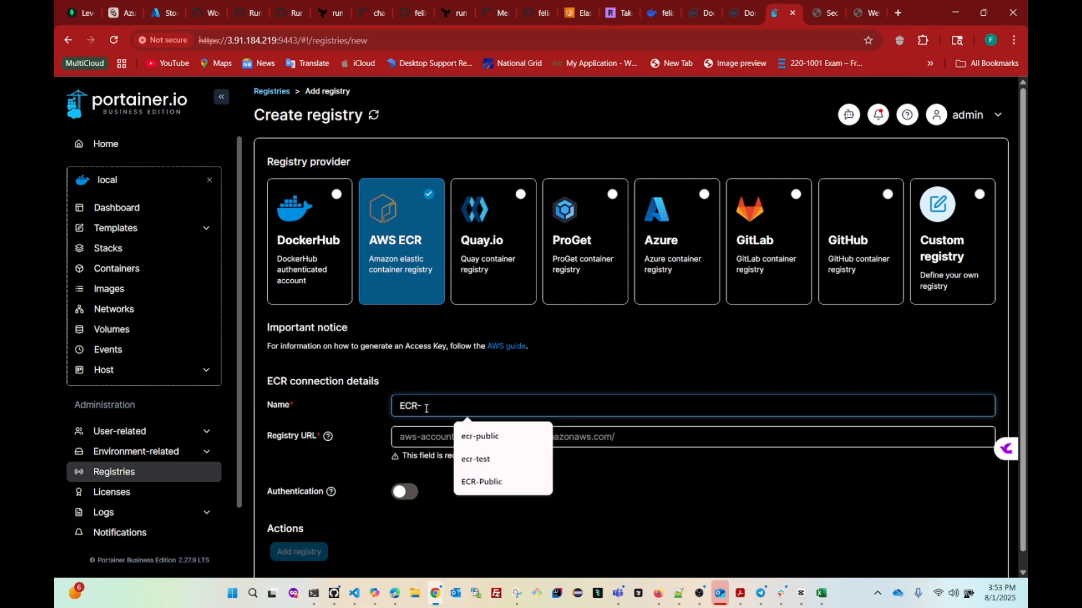
{"action": "type", "text": "PRIVATE"}
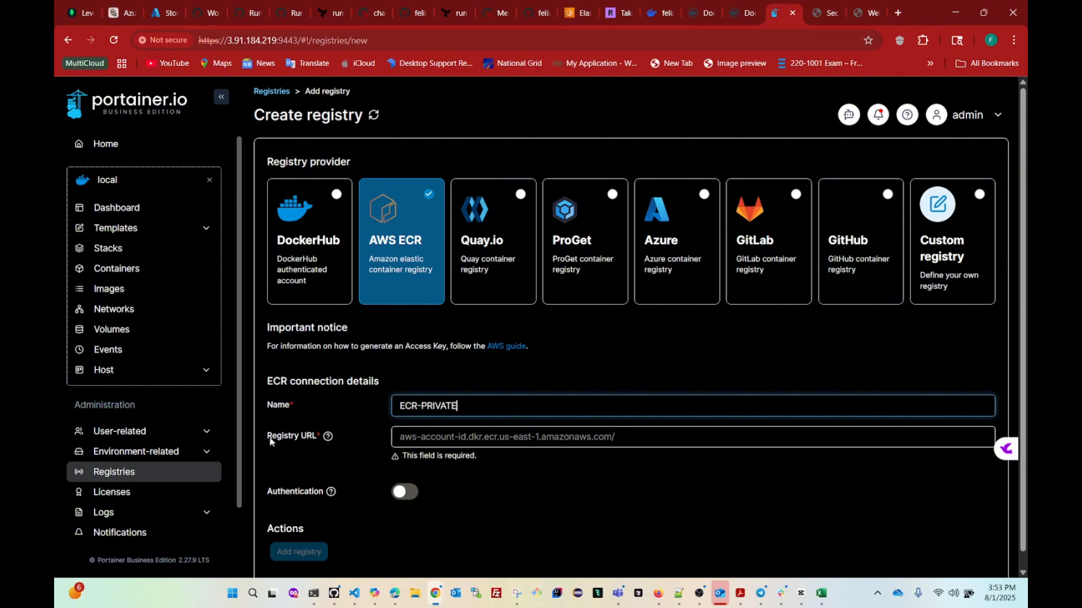
Paste the copied URI as the registry URL, trim it to end at dkr.ecr.us-east-1.amazonaws.com/, and enable authentication
{"action": "left_click_drag", "start_coordinate": [271, 443], "coordinate": [322, 444]}
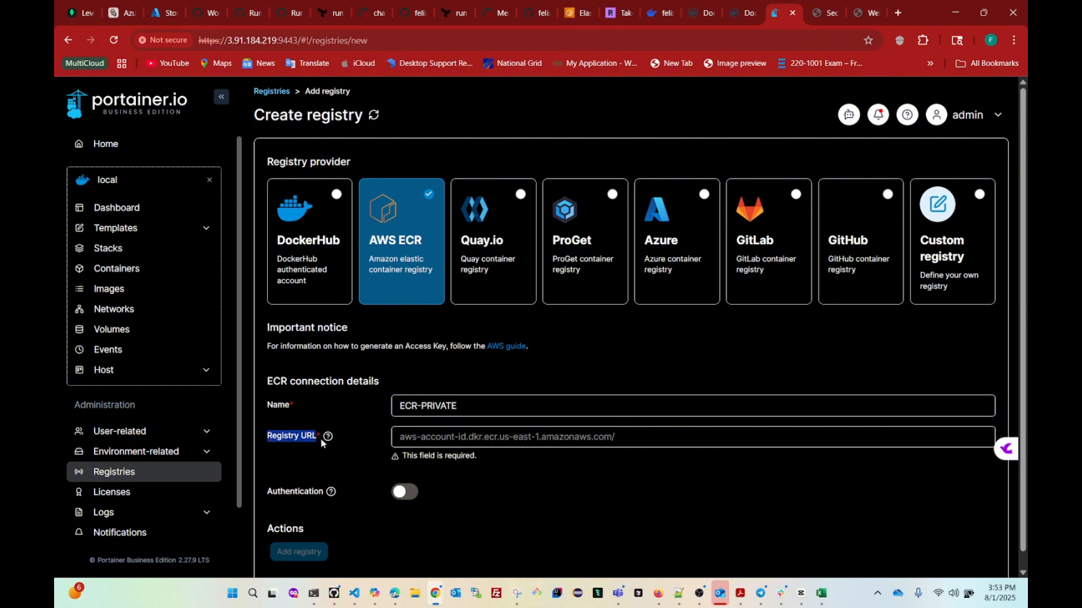
{"action": "left_click", "coordinate": [433, 441]}
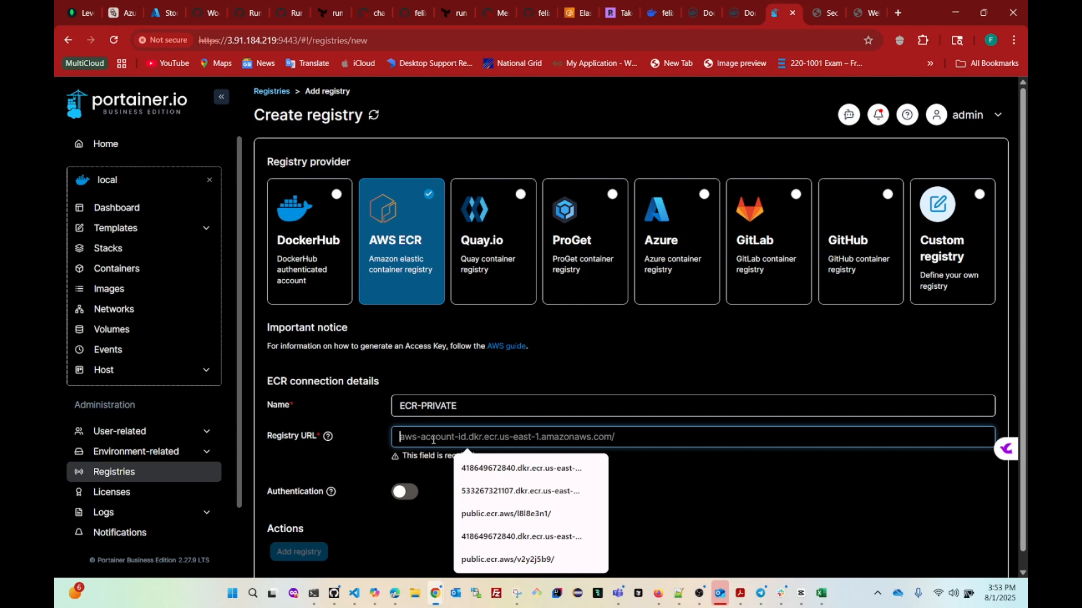
{"action": "key", "text": "ctrl+v"}
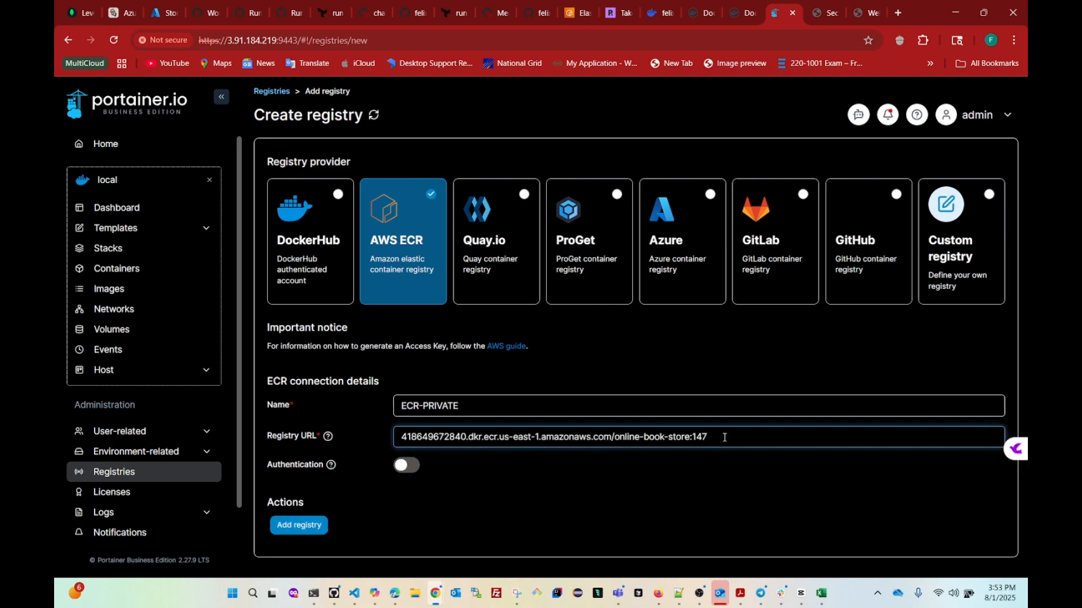
{"action": "key", "text": "BackSpace"}
{"action": "key", "text": "BackSpace"}
{"action": "key", "text": "BackSpace"}
{"action": "key", "text": "BackSpace"}
{"action": "key", "text": "BackSpace"}
{"action": "key", "text": "BackSpace"}
{"action": "key", "text": "BackSpace"}
{"action": "key", "text": "BackSpace"}
{"action": "key", "text": "BackSpace"}
{"action": "key", "text": "BackSpace"}
{"action": "key", "text": "BackSpace"}
{"action": "key", "text": "BackSpace"}
{"action": "key", "text": "BackSpace"}
{"action": "key", "text": "BackSpace"}
{"action": "key", "text": "BackSpace"}
{"action": "key", "text": "BackSpace"}
{"action": "key", "text": "BackSpace"}
{"action": "key", "text": "BackSpace"}
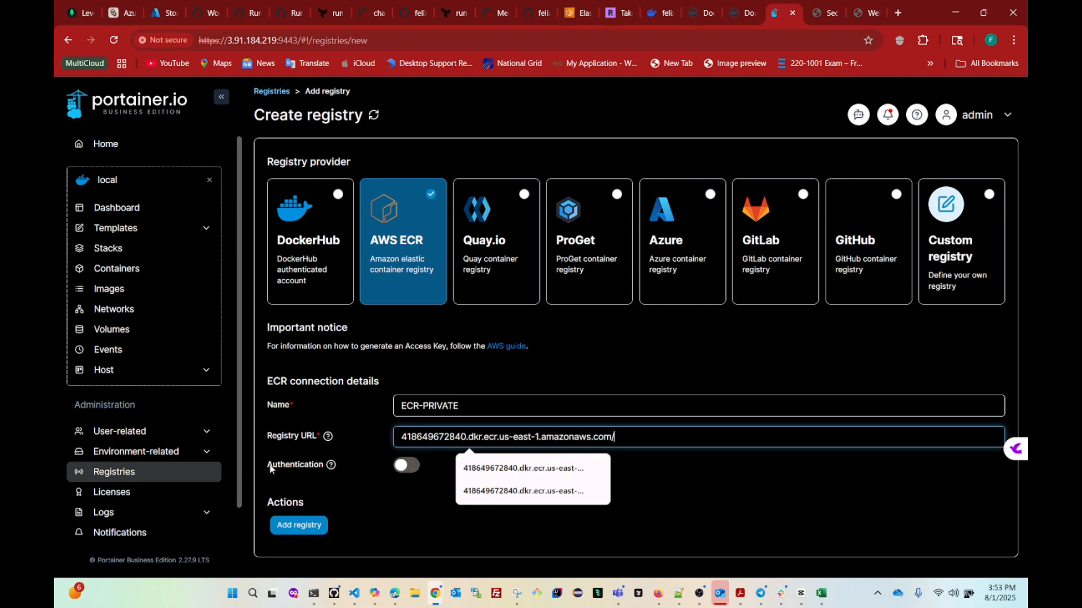
{"action": "left_click", "coordinate": [405, 466]}
{"action": "scroll", "coordinate": [580, 415], "scroll_direction": "down", "scroll_amount": 2}
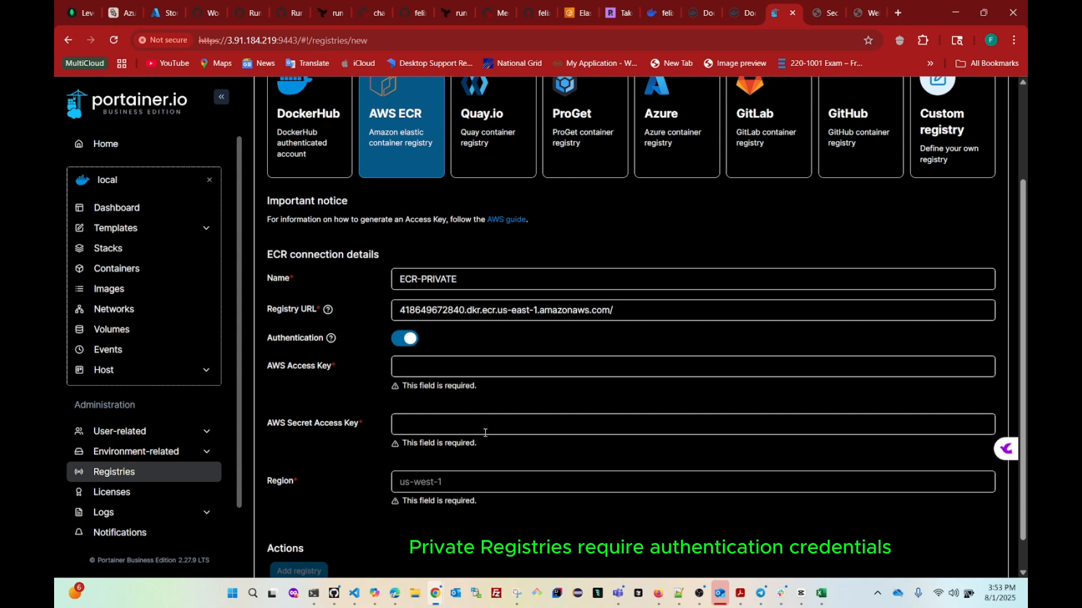
Switch to the AWS console, search for iam and open the IAM service
{"action": "left_click", "coordinate": [397, 601]}
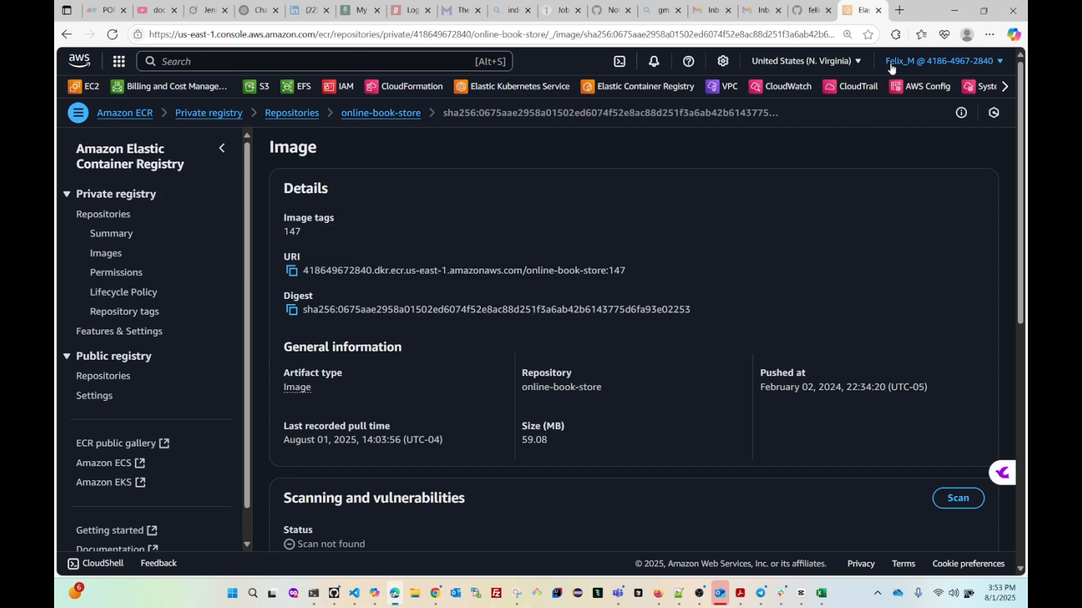
{"action": "left_click", "coordinate": [913, 63]}
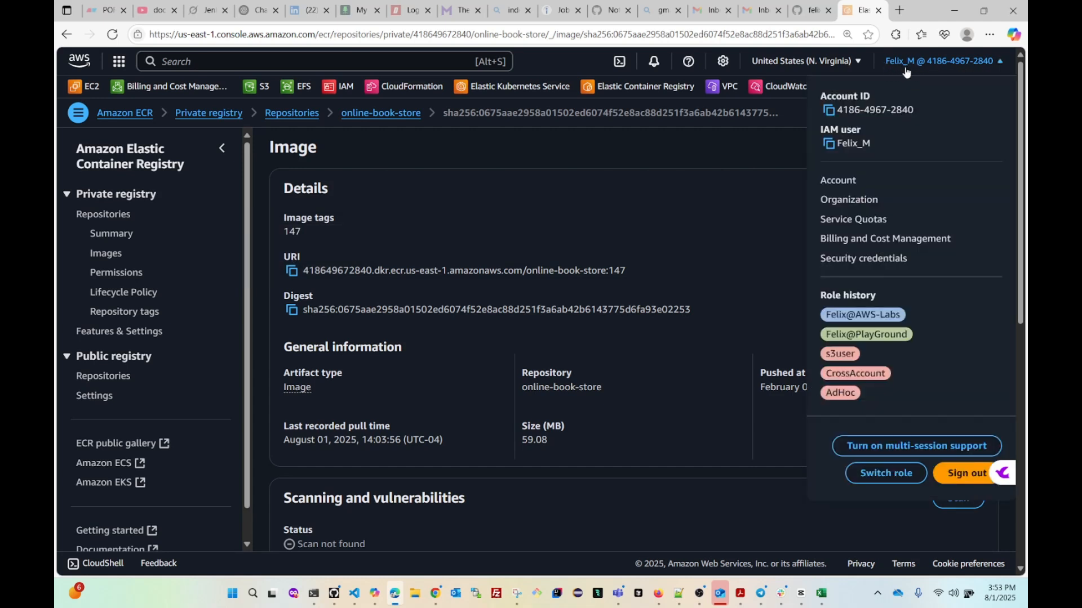
{"action": "left_click", "coordinate": [768, 163]}
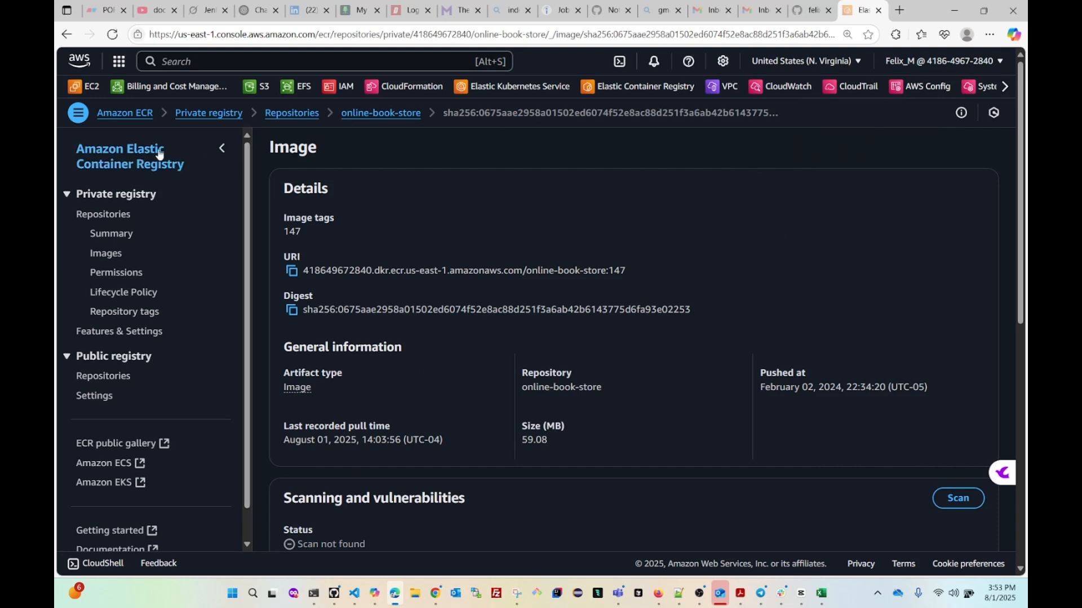
{"action": "left_click", "coordinate": [199, 60]}
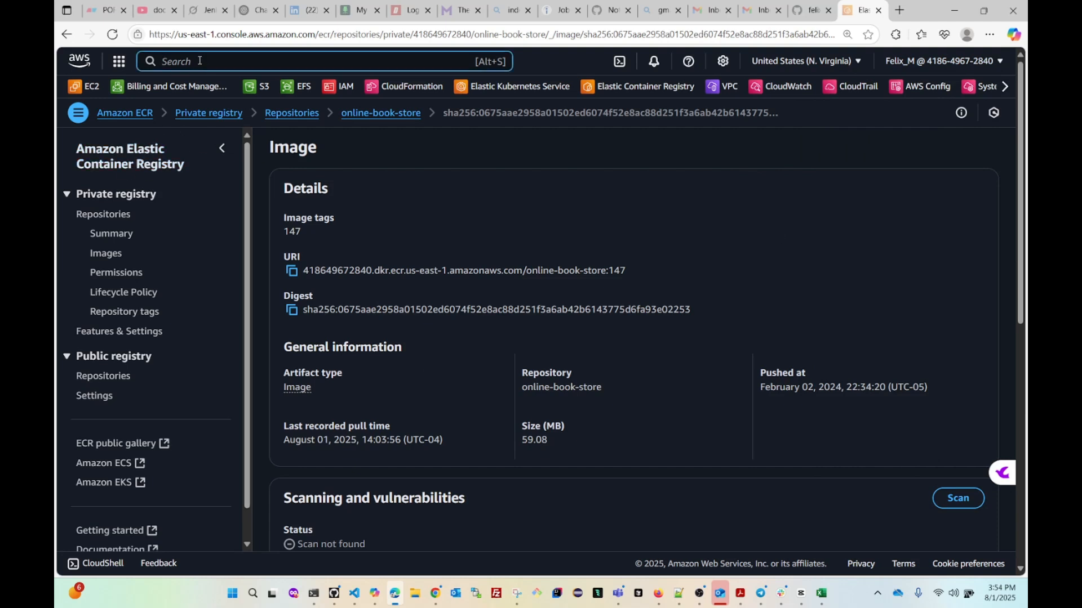
{"action": "type", "text": "iam"}
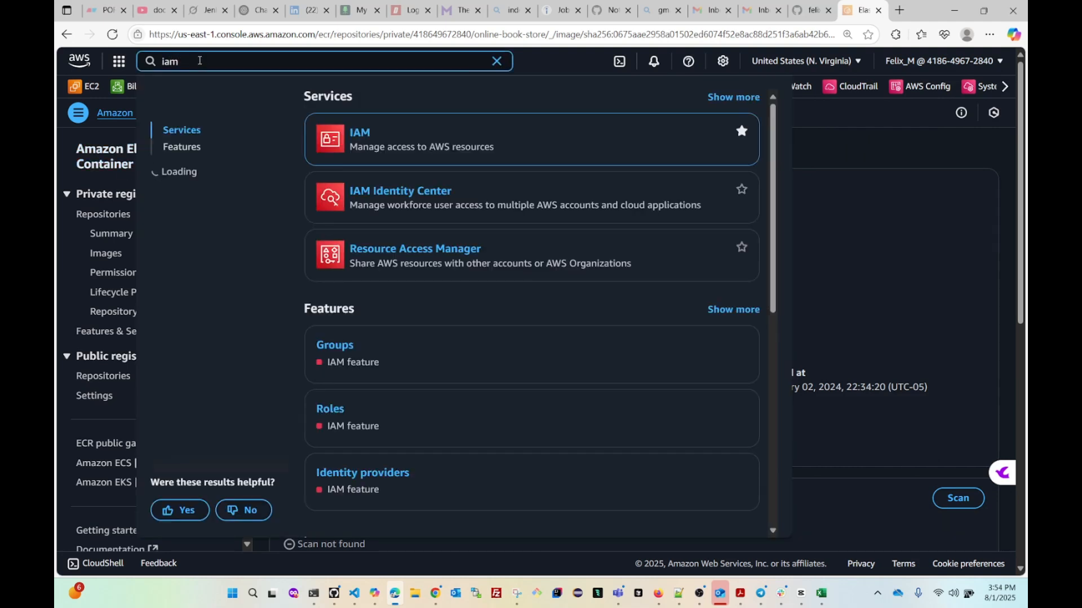
{"action": "left_click", "coordinate": [362, 133]}
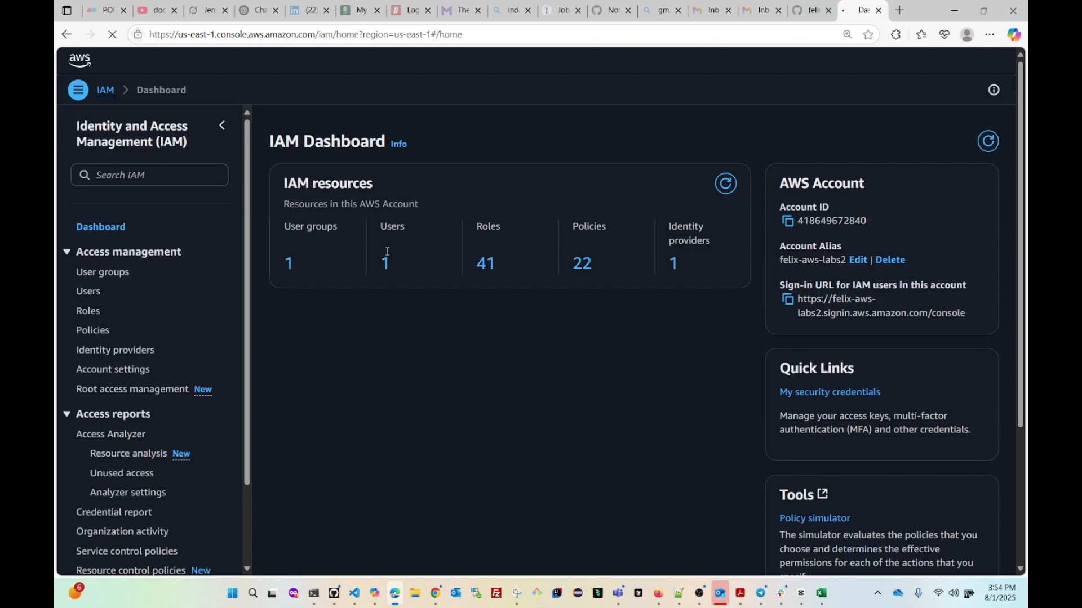
Open the IAM user's security credentials and examine the access keys section
{"action": "left_click", "coordinate": [387, 267]}
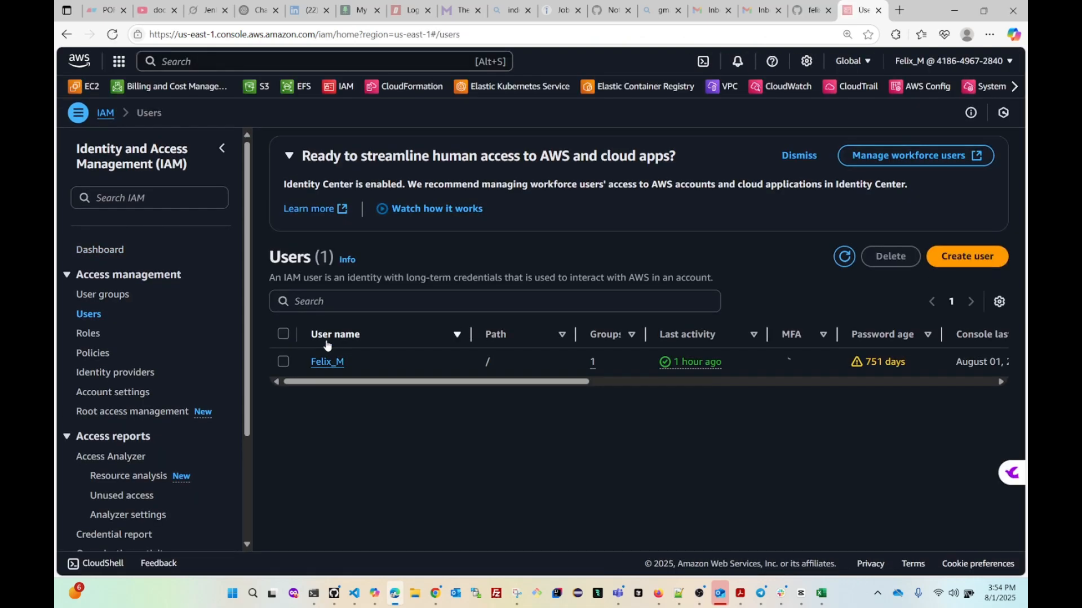
{"action": "left_click", "coordinate": [326, 361]}
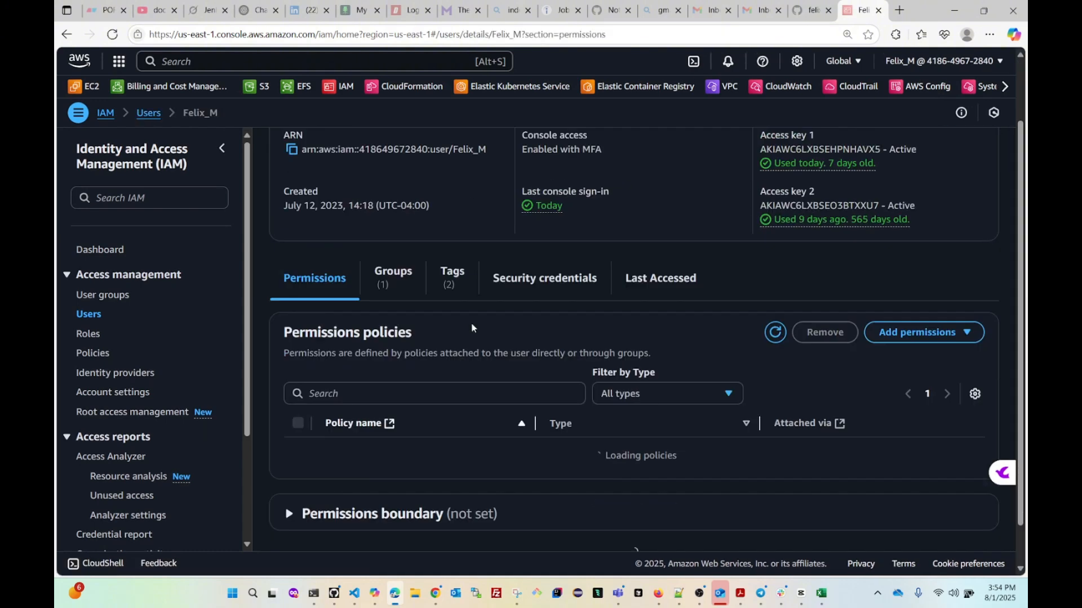
{"action": "scroll", "coordinate": [485, 304], "scroll_direction": "down", "scroll_amount": 2}
{"action": "left_click", "coordinate": [532, 237]}
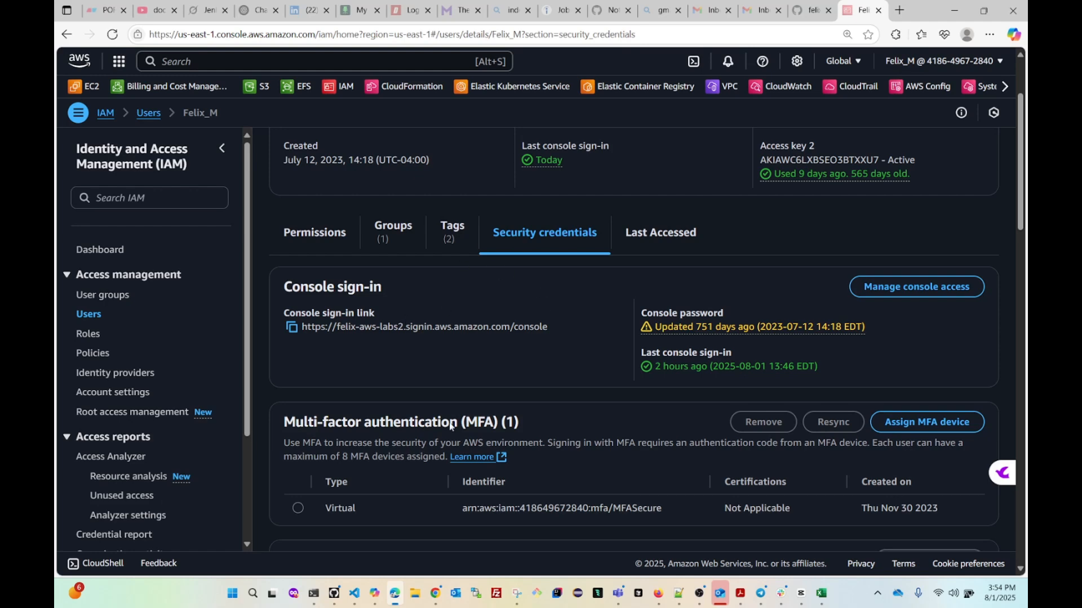
{"action": "scroll", "coordinate": [450, 427], "scroll_direction": "down", "scroll_amount": 5}
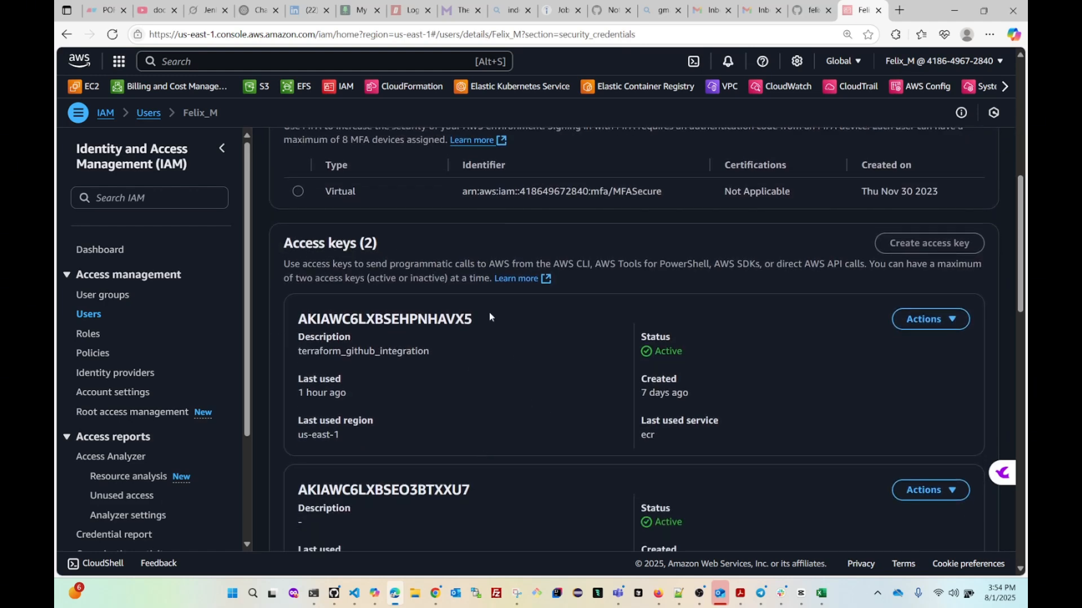
{"action": "scroll", "coordinate": [379, 330], "scroll_direction": "down", "scroll_amount": 3}
{"action": "scroll", "coordinate": [387, 362], "scroll_direction": "up", "scroll_amount": 2}
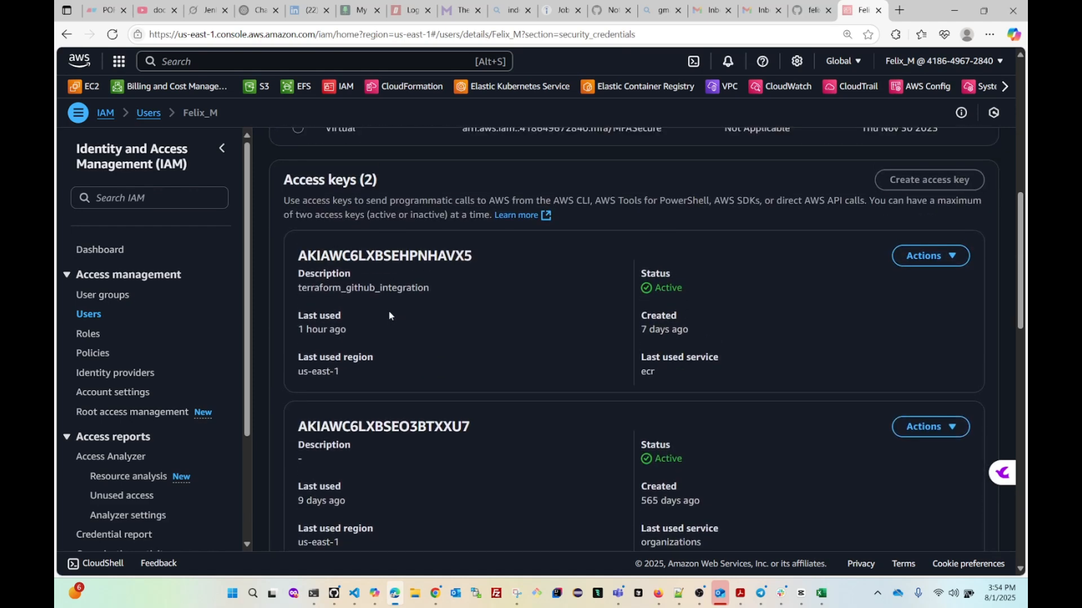
{"action": "scroll", "coordinate": [417, 369], "scroll_direction": "up", "scroll_amount": 1}
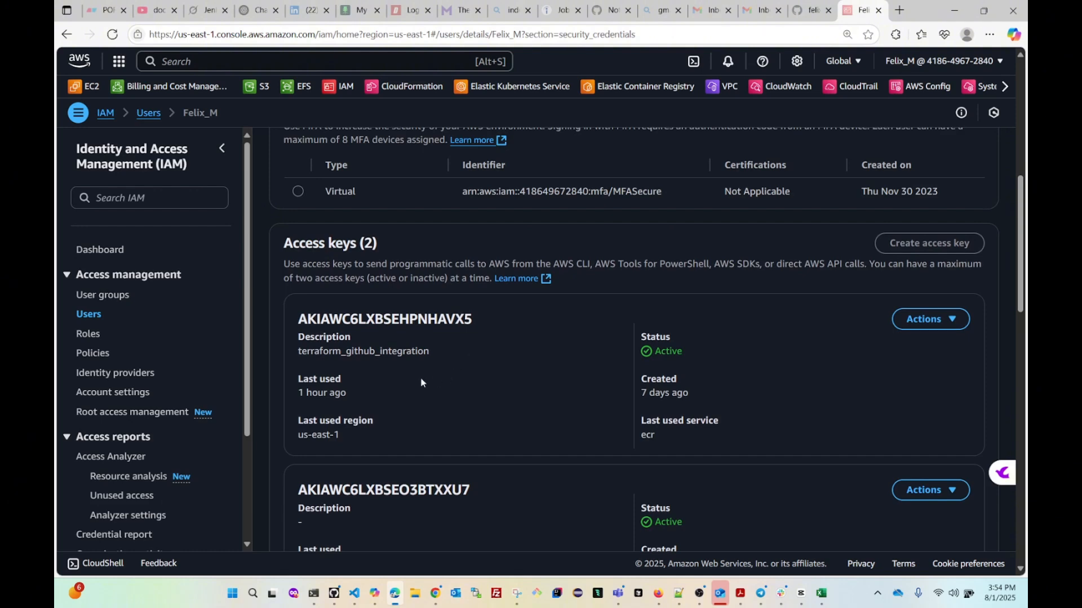
{"action": "scroll", "coordinate": [421, 383], "scroll_direction": "up", "scroll_amount": 2}
{"action": "scroll", "coordinate": [421, 382], "scroll_direction": "down", "scroll_amount": 2}
Copy the access key ID from the access keys file in Excel and enter it as the AWS access key in Portainer
{"action": "left_click", "coordinate": [956, 19]}
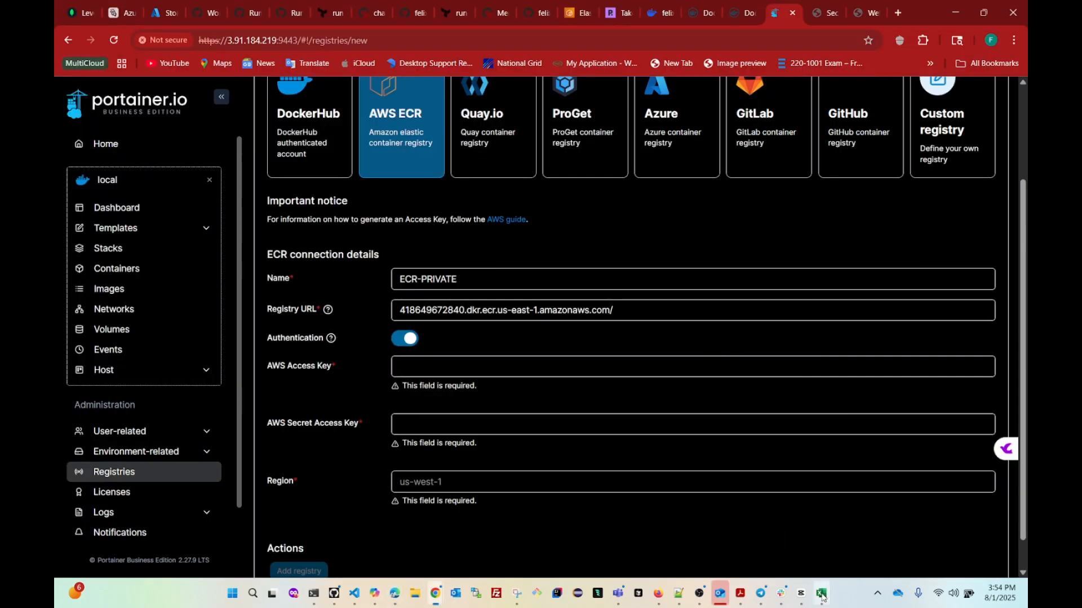
{"action": "left_click", "coordinate": [822, 600]}
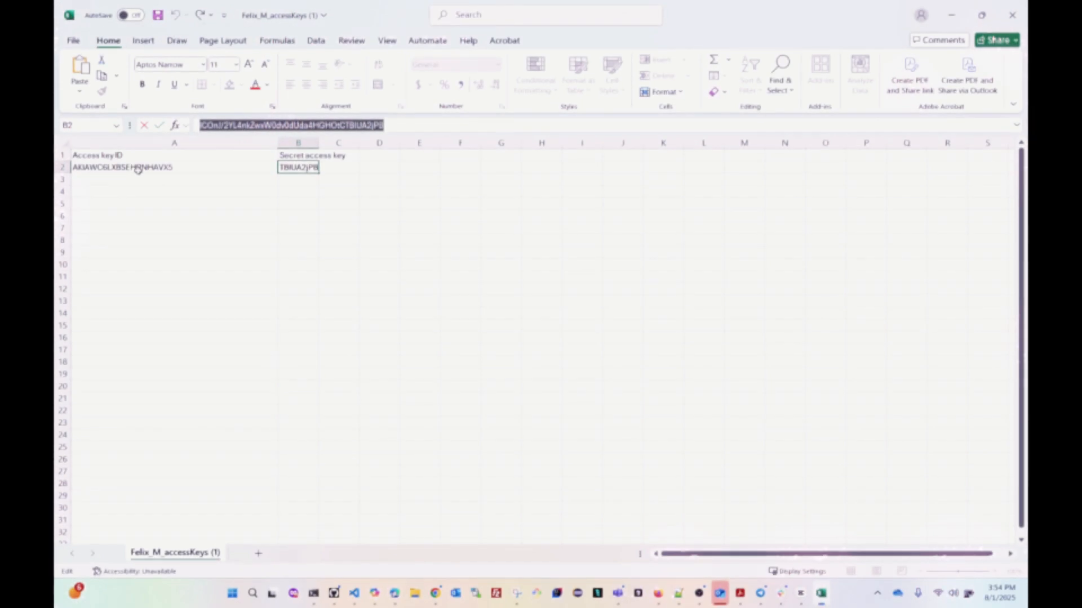
{"action": "left_click", "coordinate": [139, 168]}
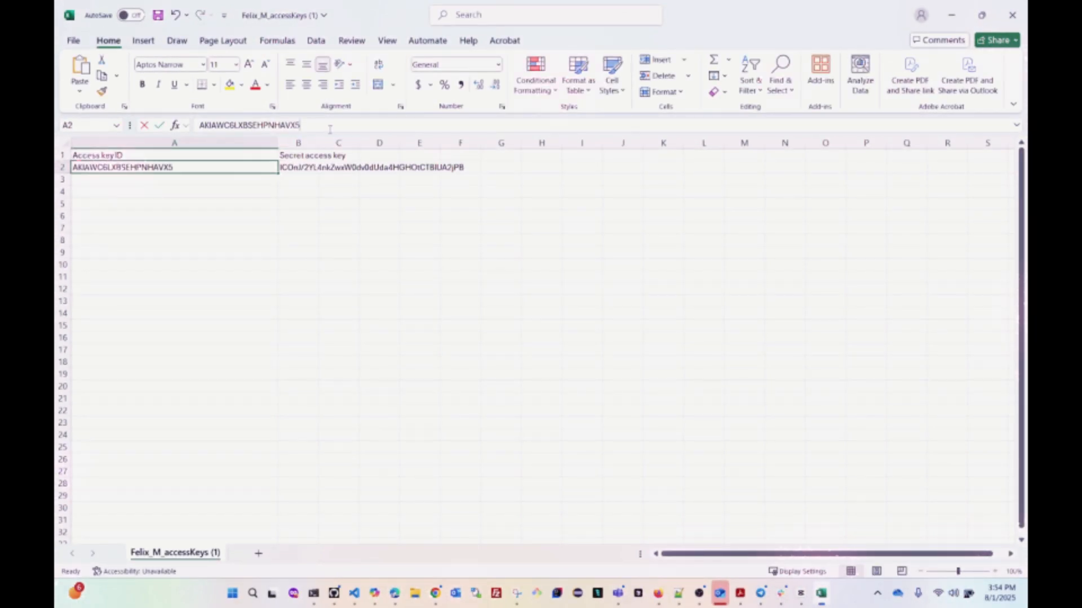
{"action": "left_click_drag", "start_coordinate": [300, 125], "coordinate": [190, 135]}
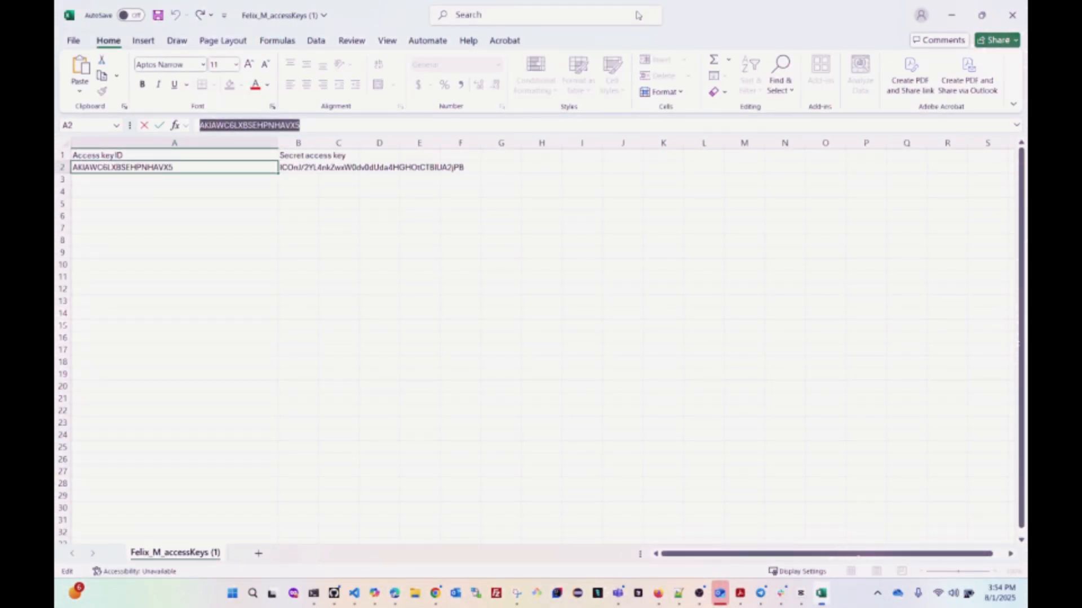
{"action": "left_click", "coordinate": [951, 16]}
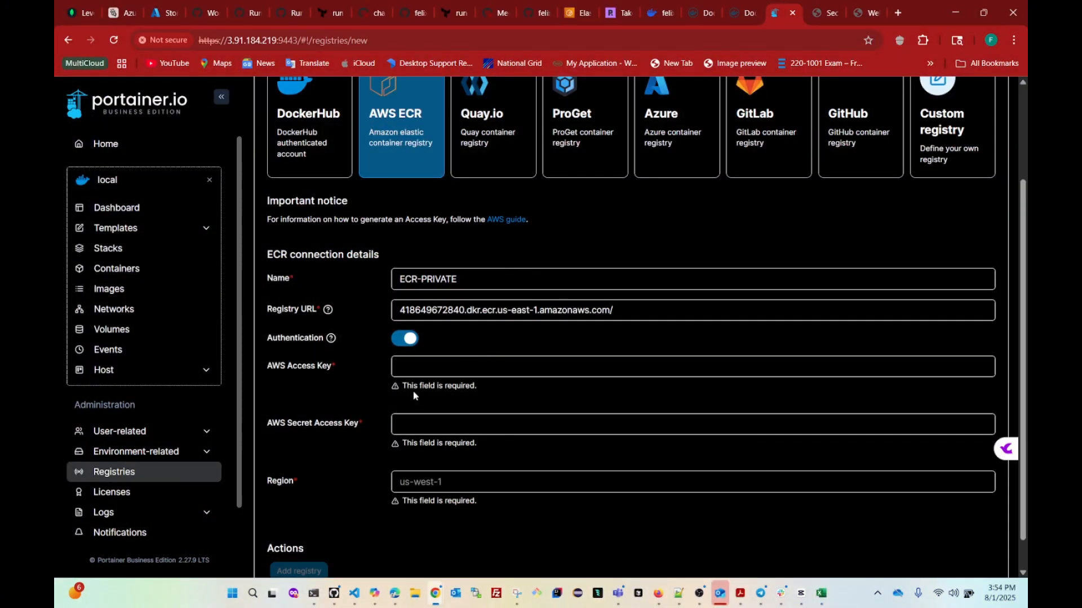
{"action": "left_click", "coordinate": [414, 367]}
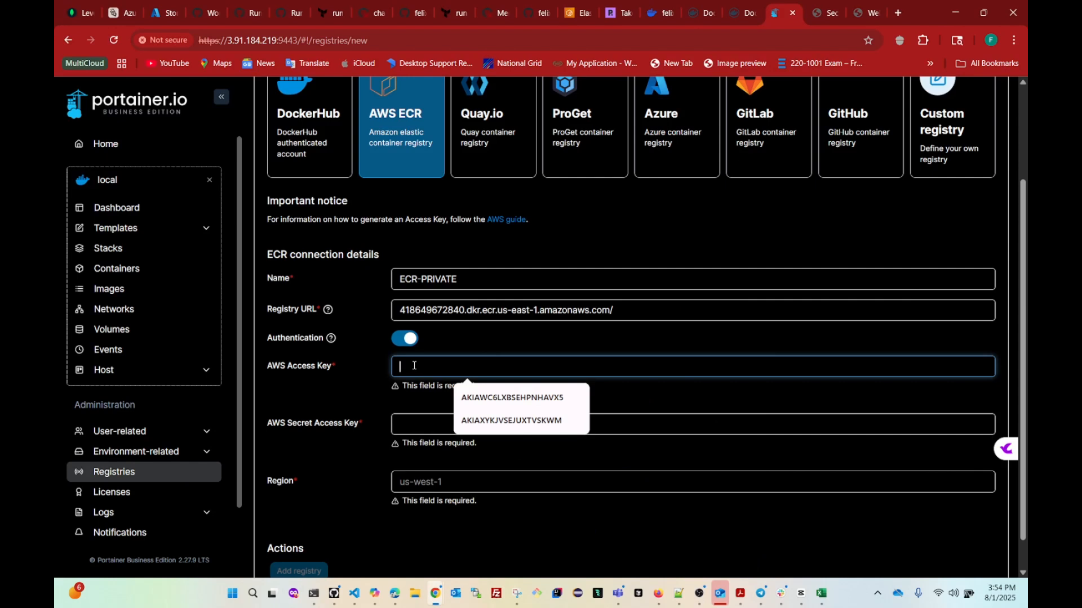
{"action": "left_click", "coordinate": [568, 396]}
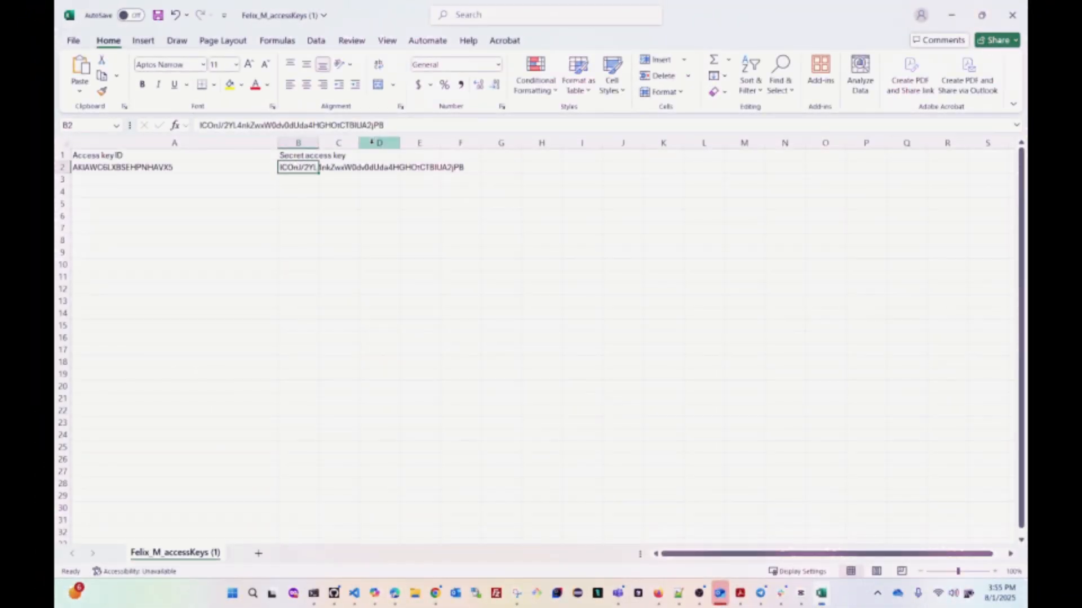
Copy the secret access key from the Excel file and paste it as the registry's AWS secret access key in Portainer
{"action": "left_click_drag", "start_coordinate": [387, 126], "coordinate": [175, 127]}
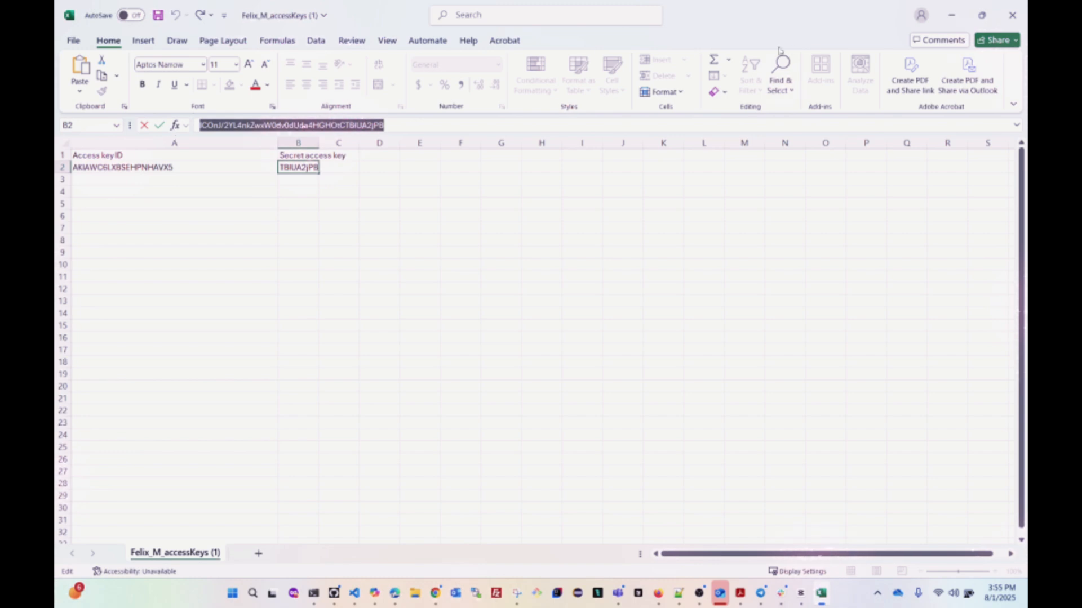
{"action": "left_click", "coordinate": [951, 17]}
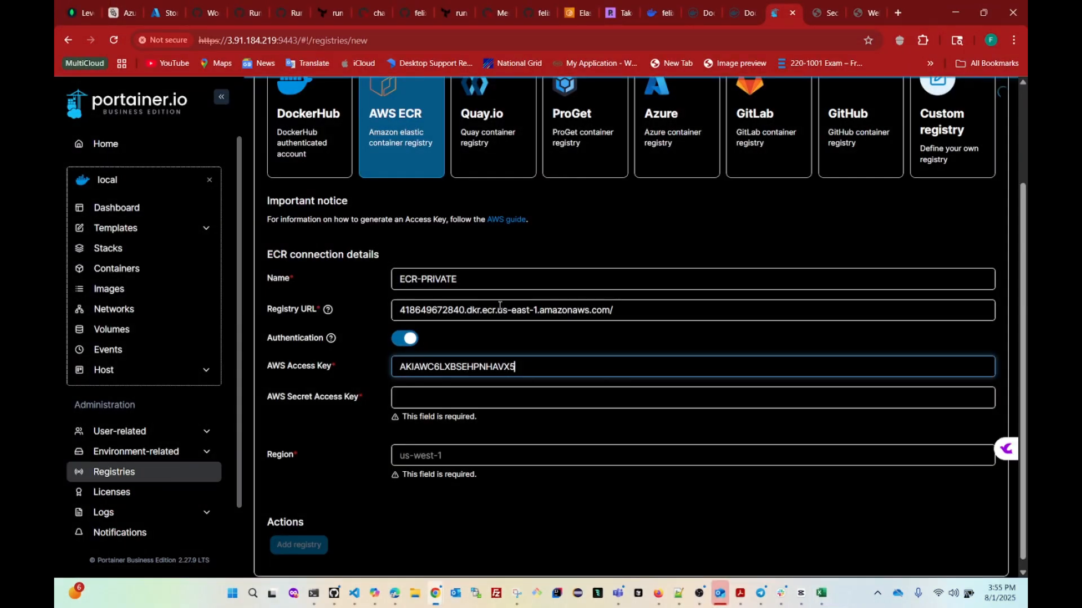
{"action": "left_click", "coordinate": [415, 395]}
{"action": "key", "text": "ctrl+v"}
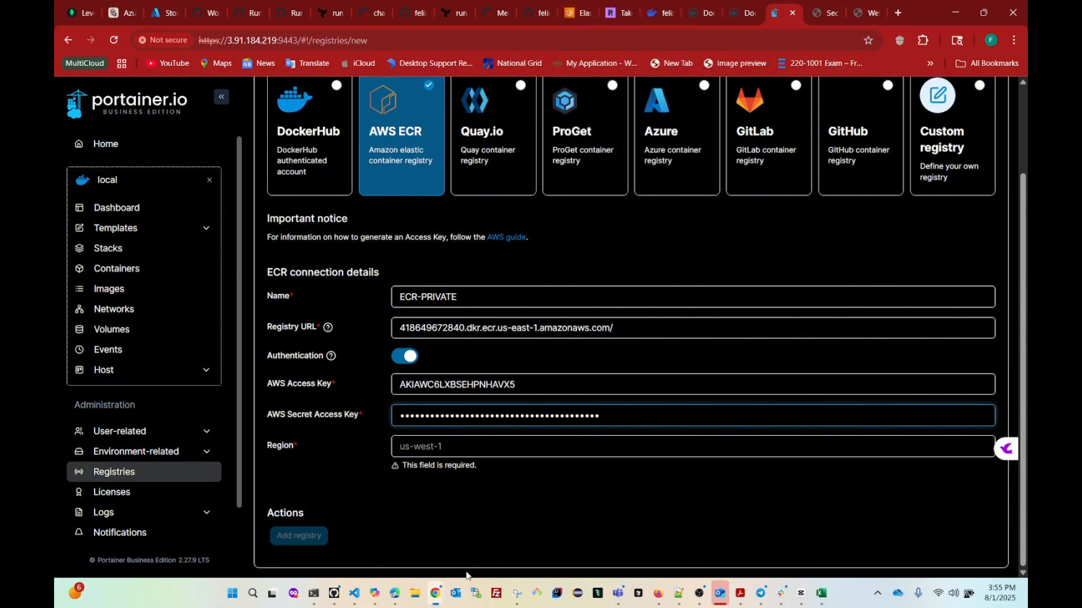
Switch to the AWS console and look up the region of the private repositories in Elastic Container Registry
{"action": "left_click", "coordinate": [393, 595]}
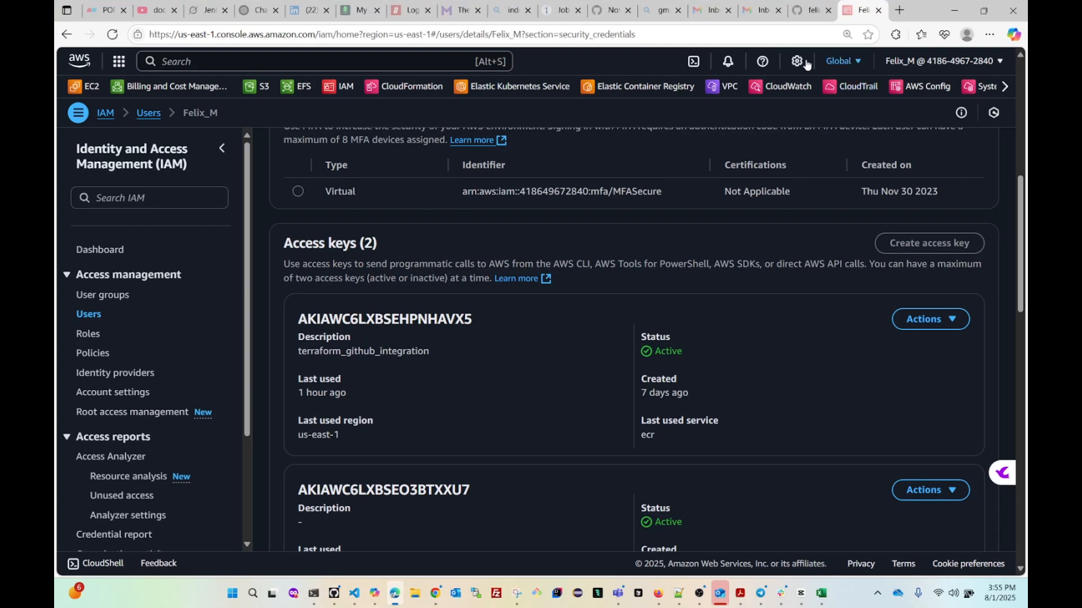
{"action": "scroll", "coordinate": [371, 292], "scroll_direction": "up", "scroll_amount": 3}
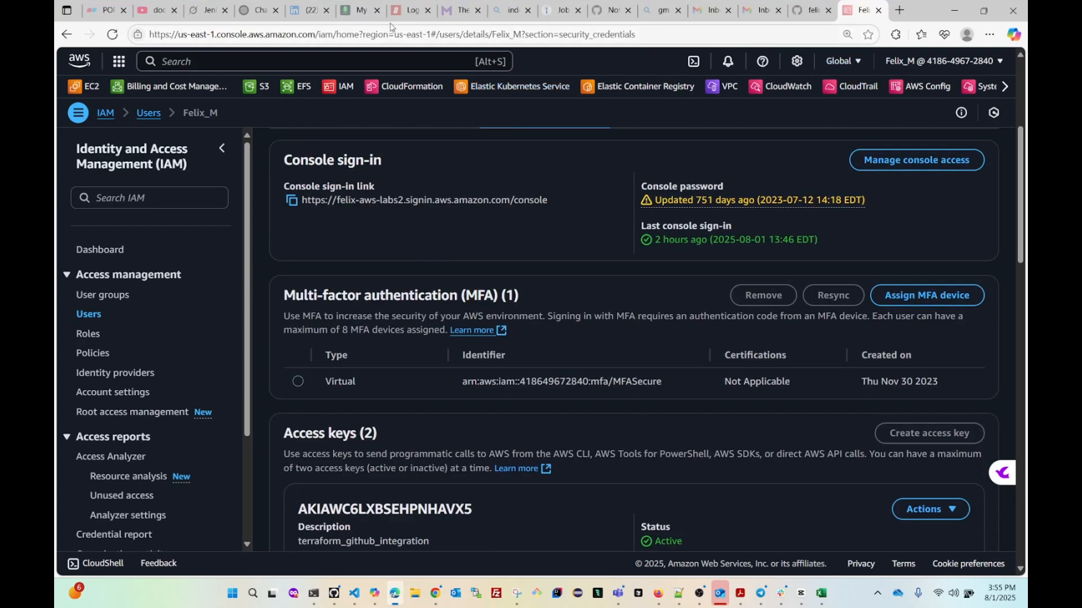
{"action": "left_click", "coordinate": [651, 93]}
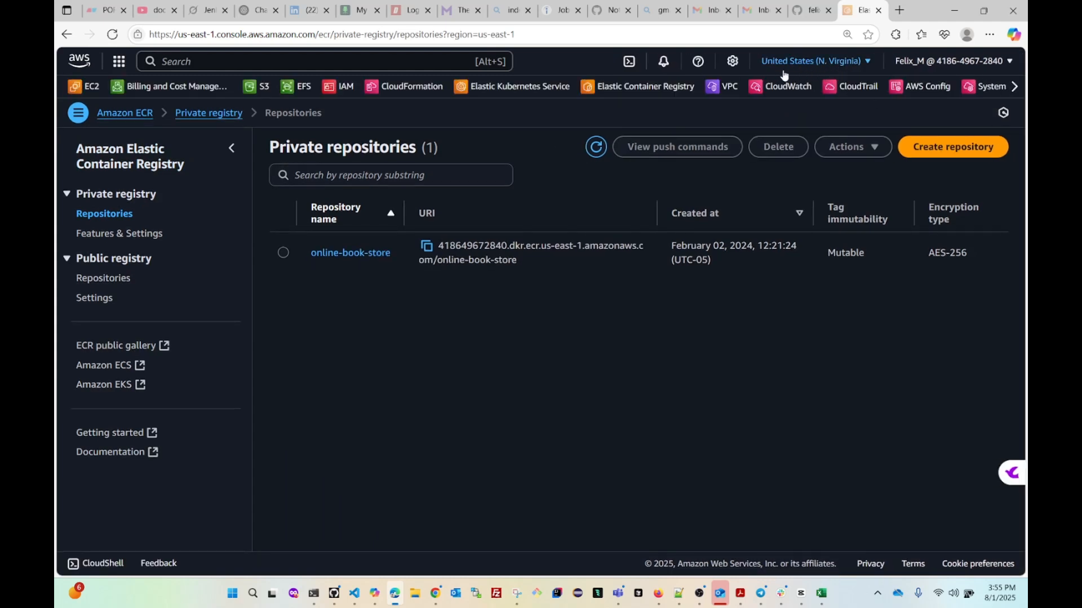
{"action": "left_click", "coordinate": [795, 65]}
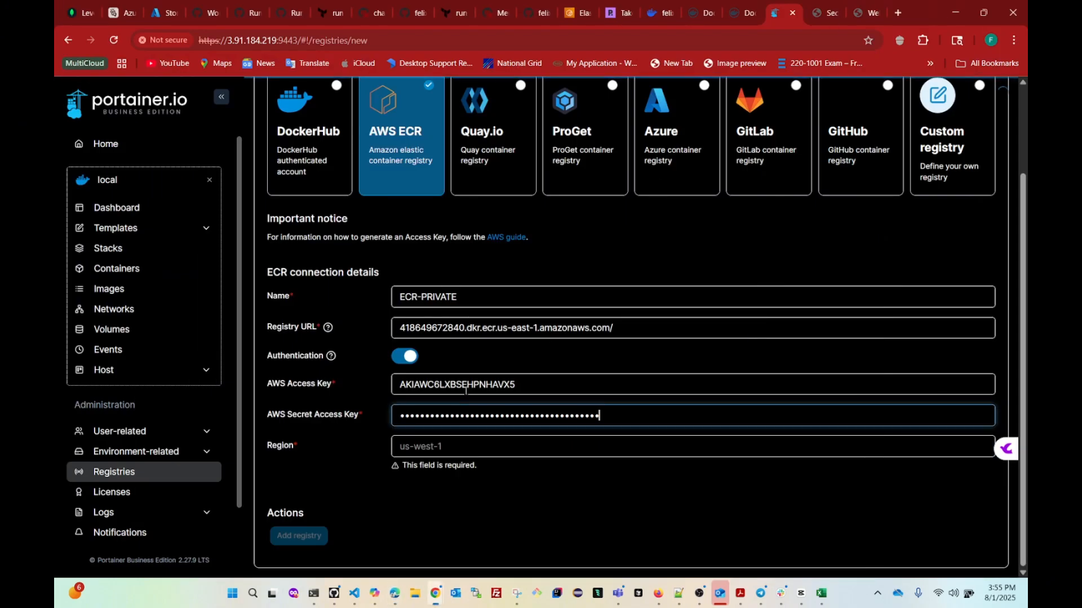
Back in Portainer, set the registry's region to us-east-1 and add the ECR-PRIVATE registry
{"action": "left_click", "coordinate": [429, 445]}
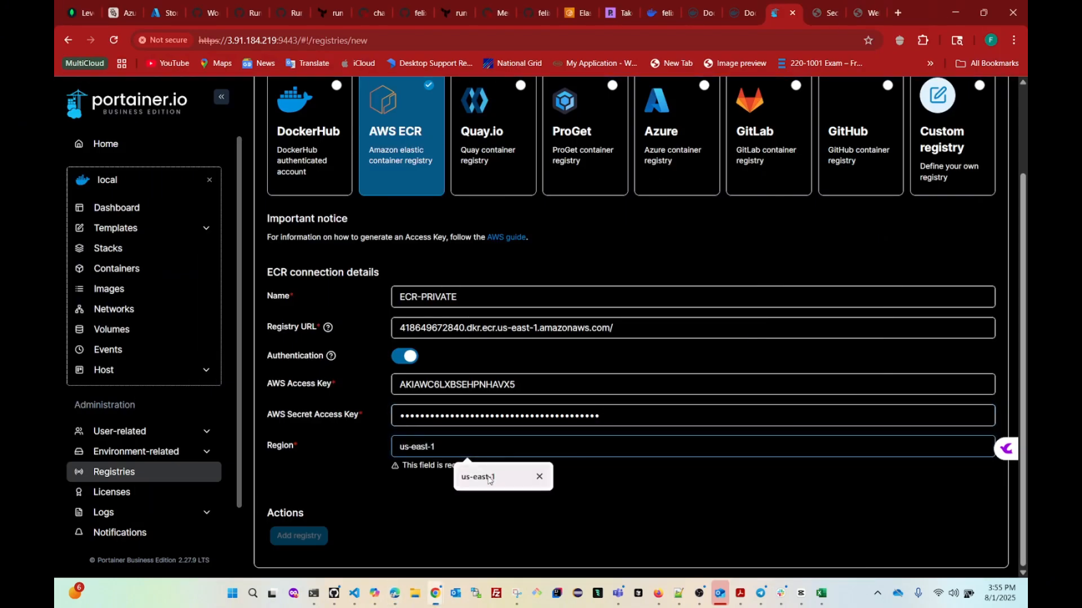
{"action": "left_click", "coordinate": [490, 478]}
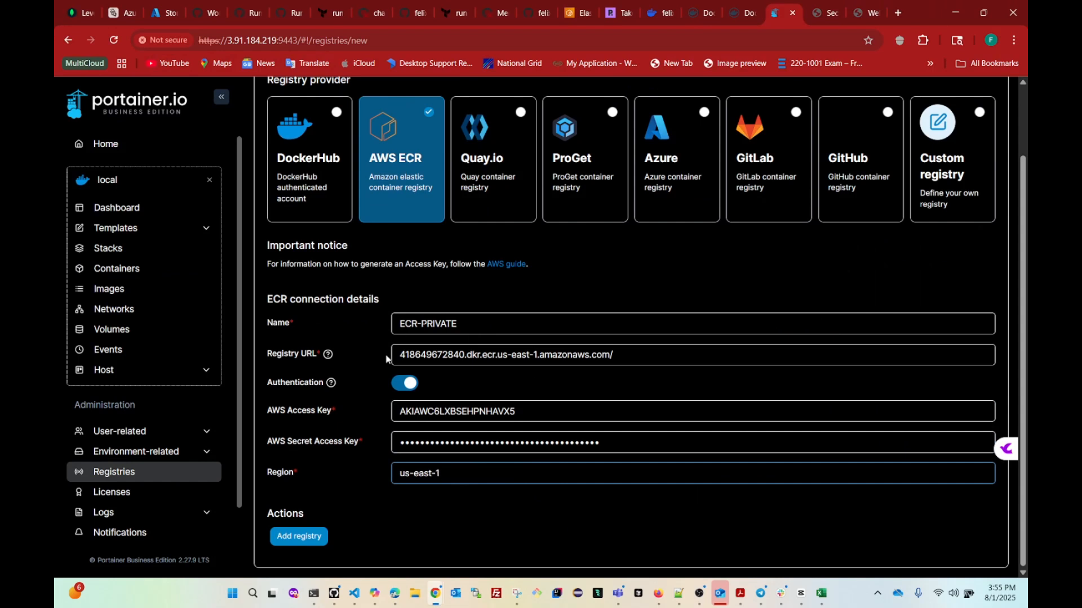
{"action": "left_click", "coordinate": [302, 537]}
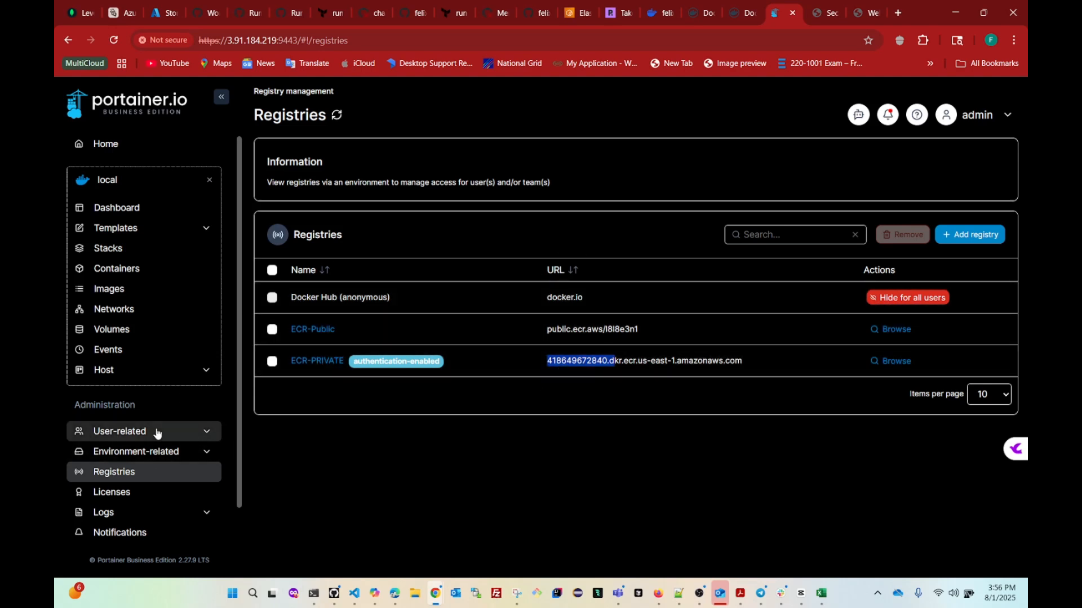
Return to the home page and open the container list of the local environment
{"action": "left_click", "coordinate": [108, 145]}
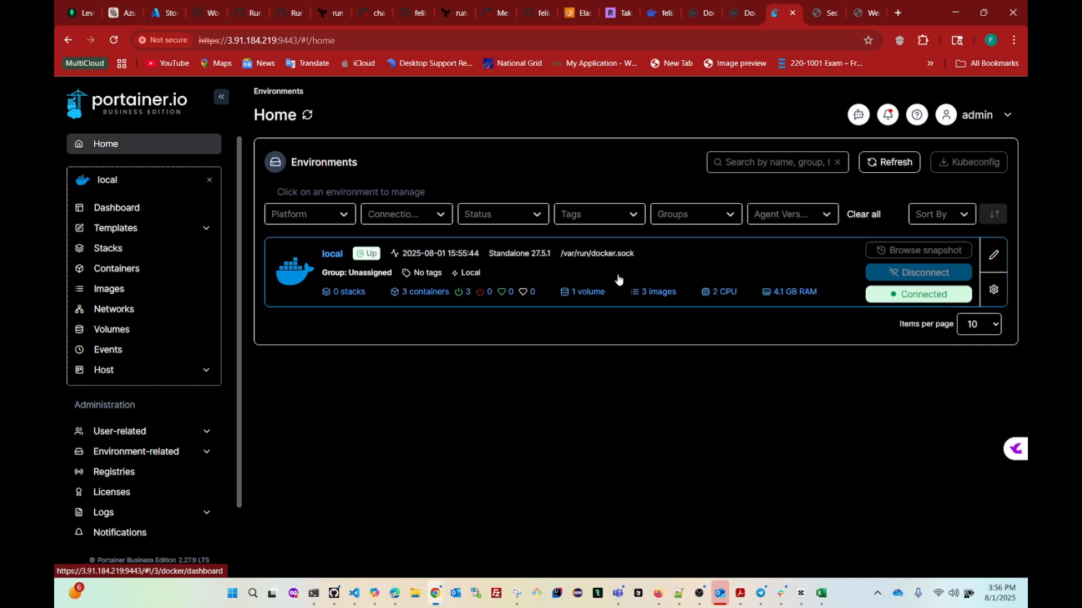
{"action": "left_click", "coordinate": [539, 285]}
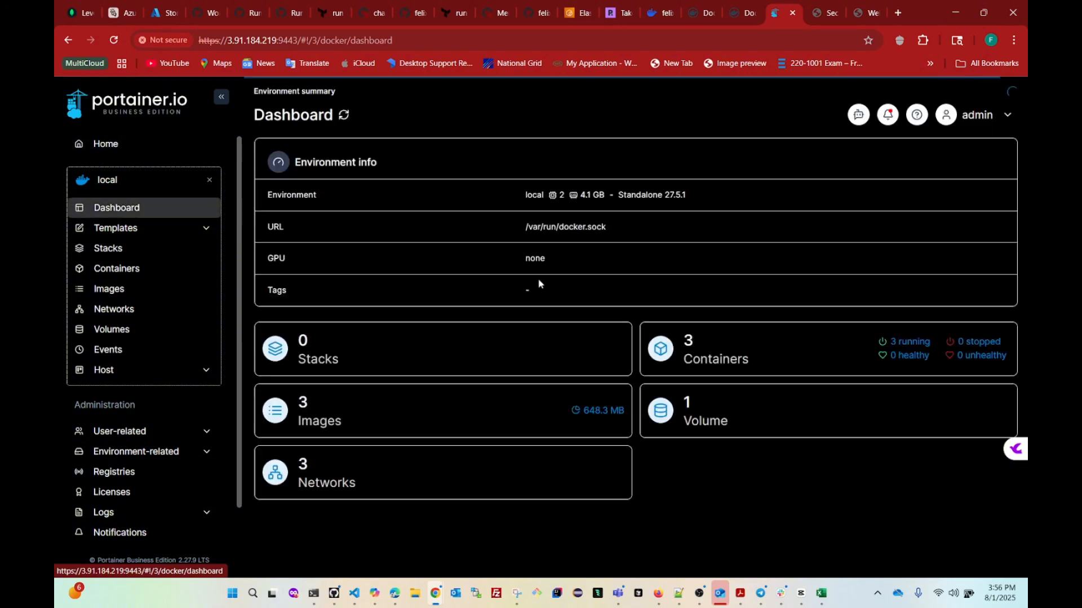
{"action": "left_click", "coordinate": [755, 357]}
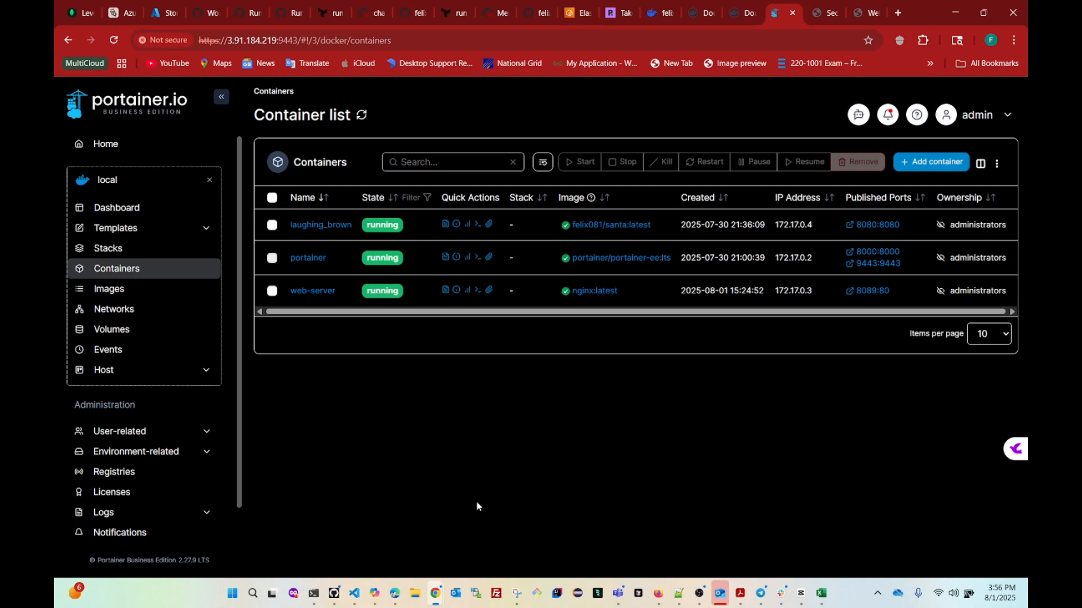
Switch to the AWS console and open the details of image nextcloudappv1.1 in the public nextcloudapp repository
{"action": "mouse_move", "coordinate": [396, 596]}
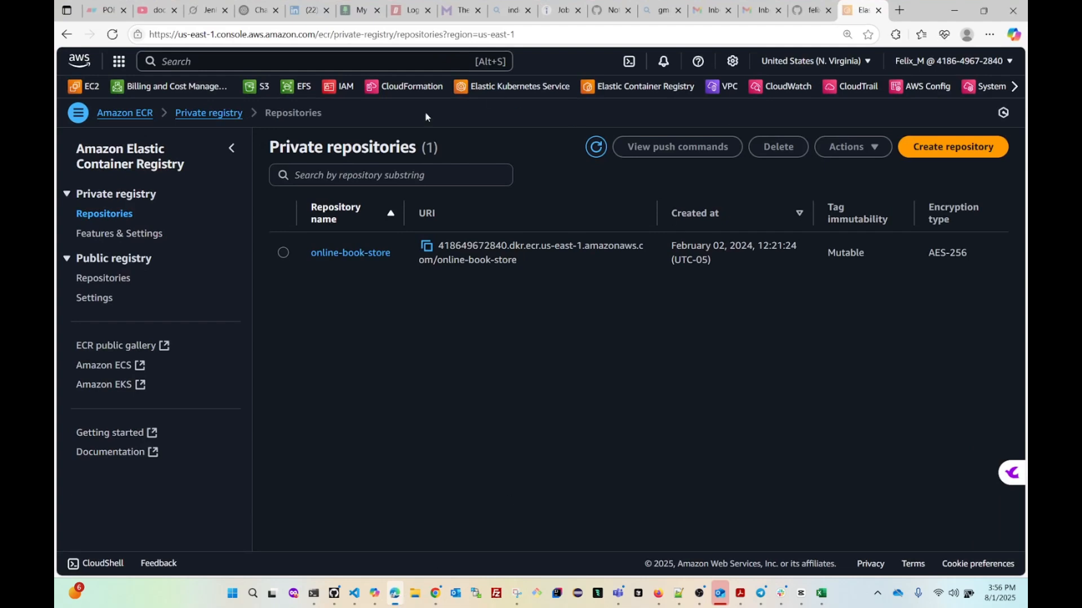
{"action": "left_click", "coordinate": [97, 281]}
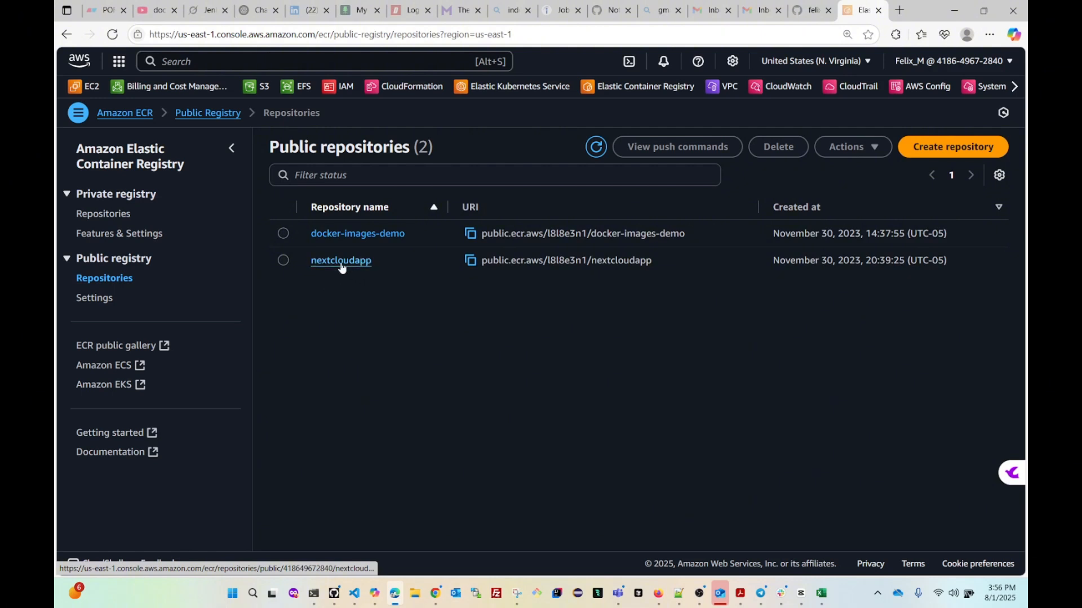
{"action": "left_click", "coordinate": [342, 261]}
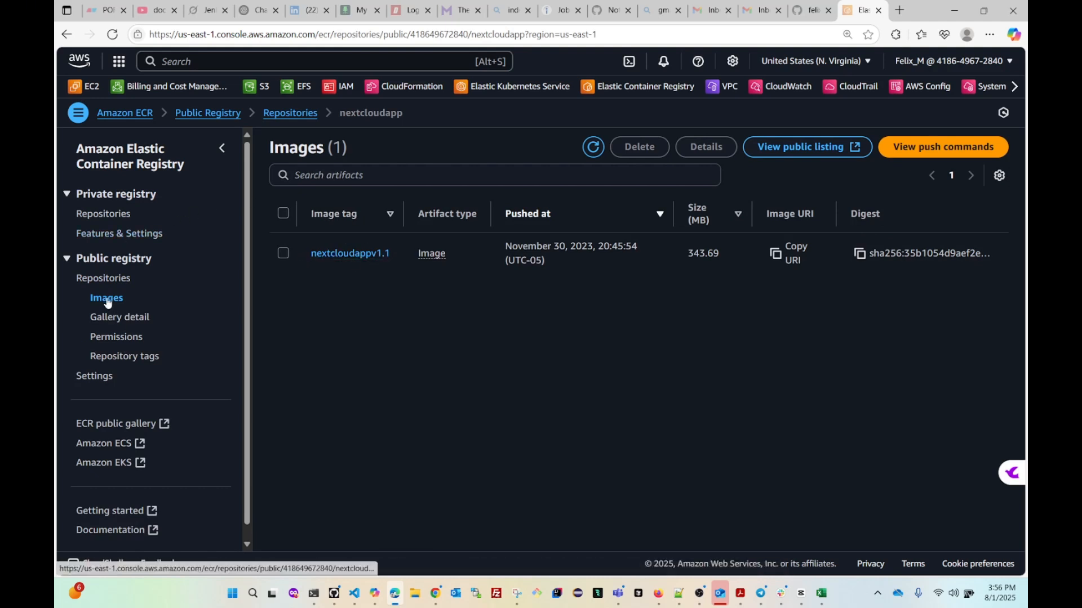
{"action": "left_click", "coordinate": [340, 255]}
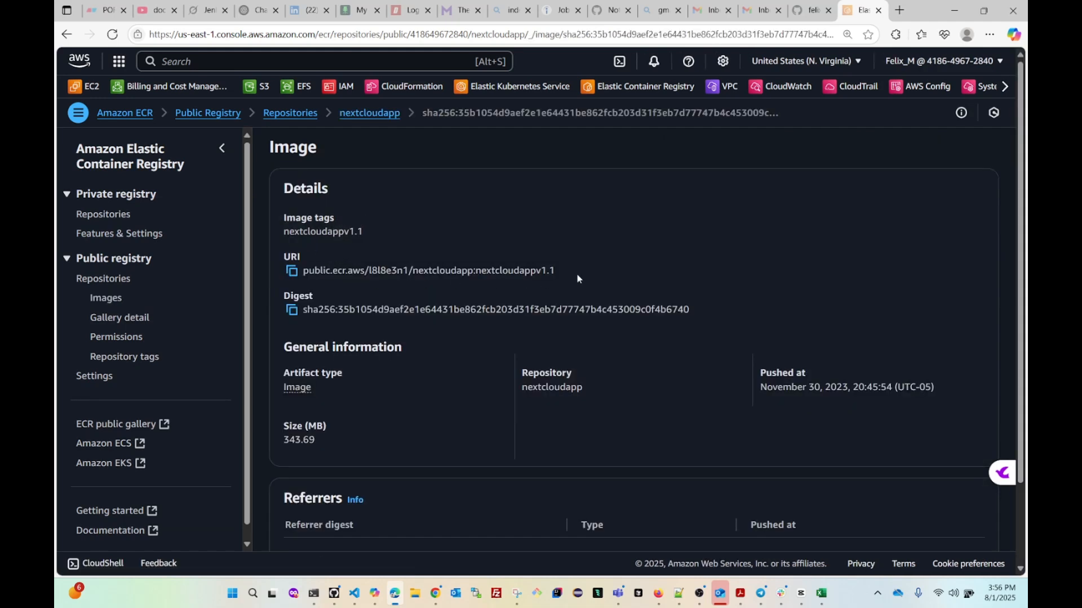
Review the image's URI and tag, then copy the full URI
{"action": "left_click_drag", "start_coordinate": [576, 273], "coordinate": [278, 276]}
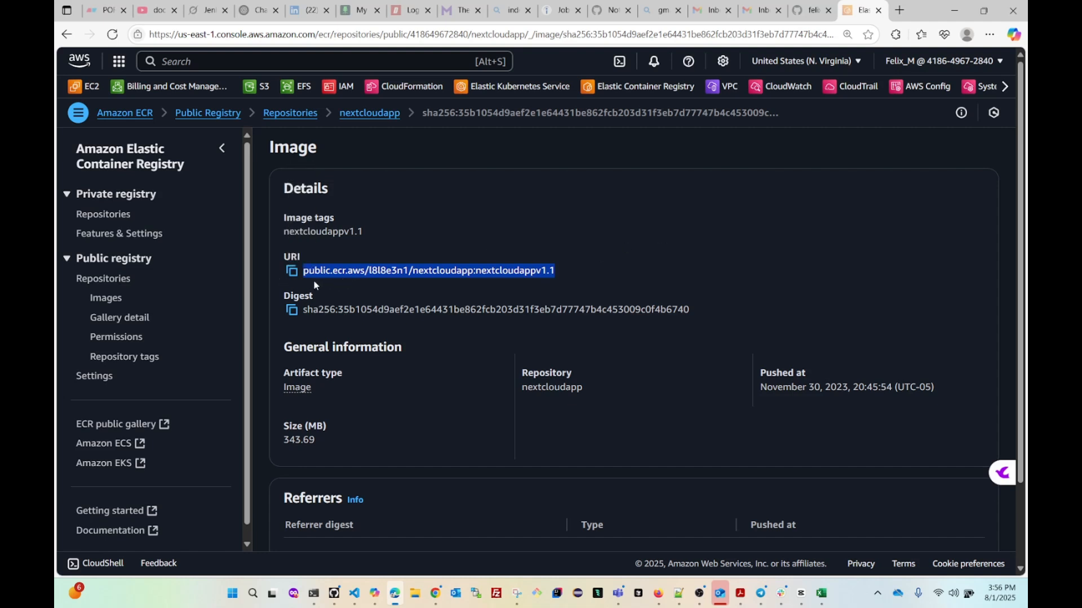
{"action": "left_click", "coordinate": [392, 293]}
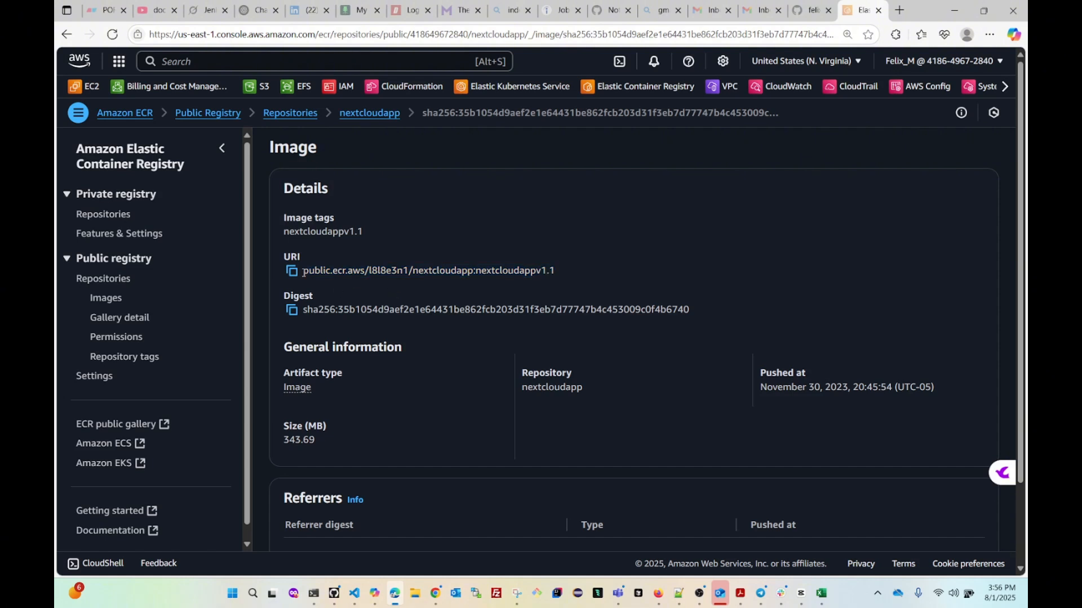
{"action": "left_click_drag", "start_coordinate": [303, 273], "coordinate": [556, 275]}
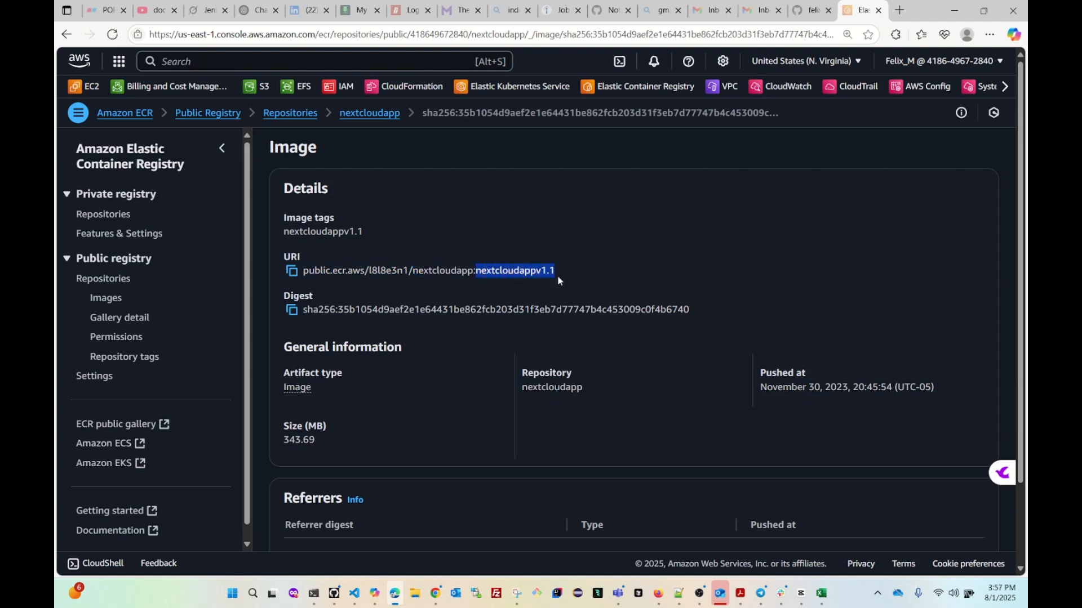
{"action": "left_click", "coordinate": [292, 273]}
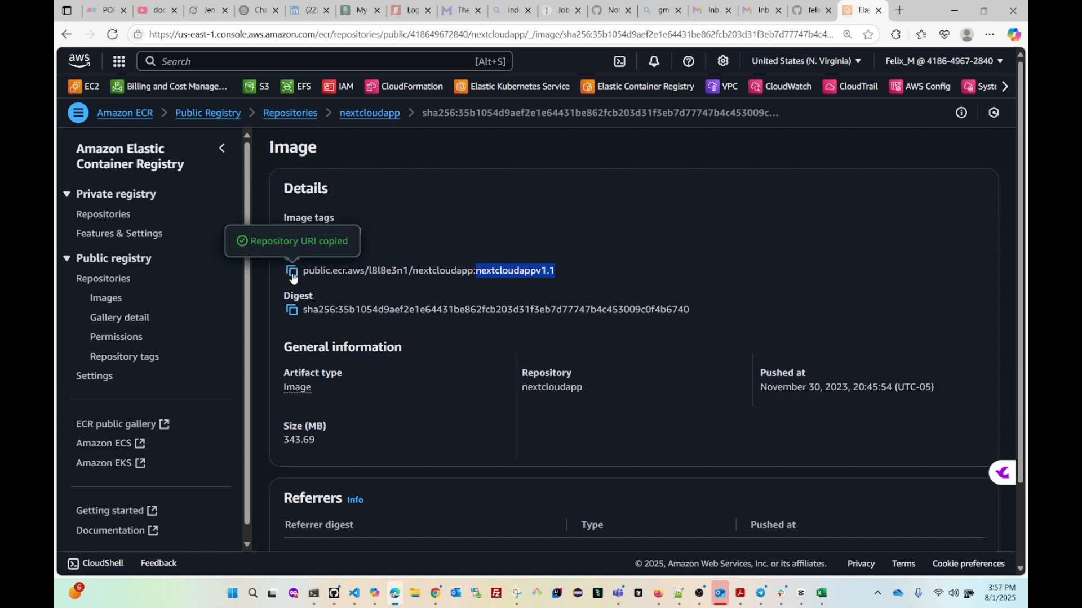
Back in Portainer, start adding a container named next-cloud and choose ECR-Public as its registry
{"action": "left_click", "coordinate": [954, 10]}
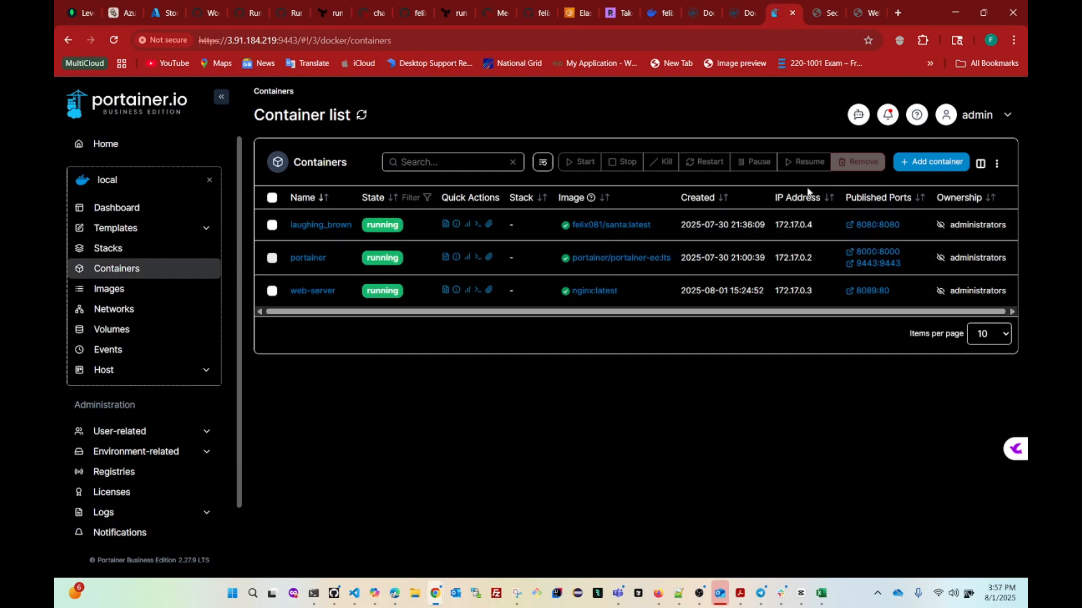
{"action": "left_click", "coordinate": [927, 163]}
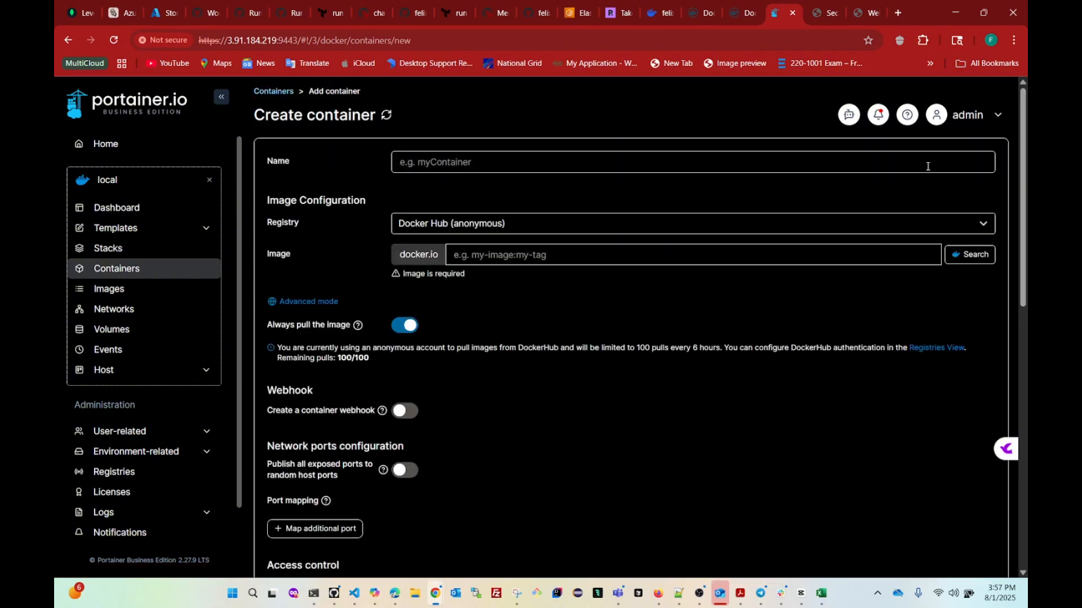
{"action": "left_click", "coordinate": [457, 163]}
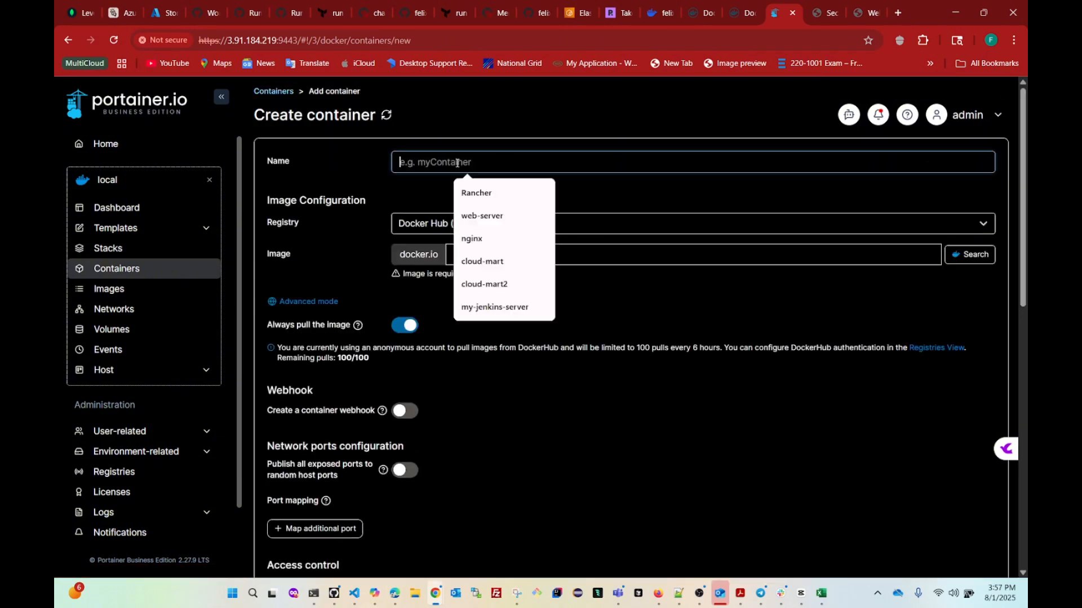
{"action": "type", "text": "n"}
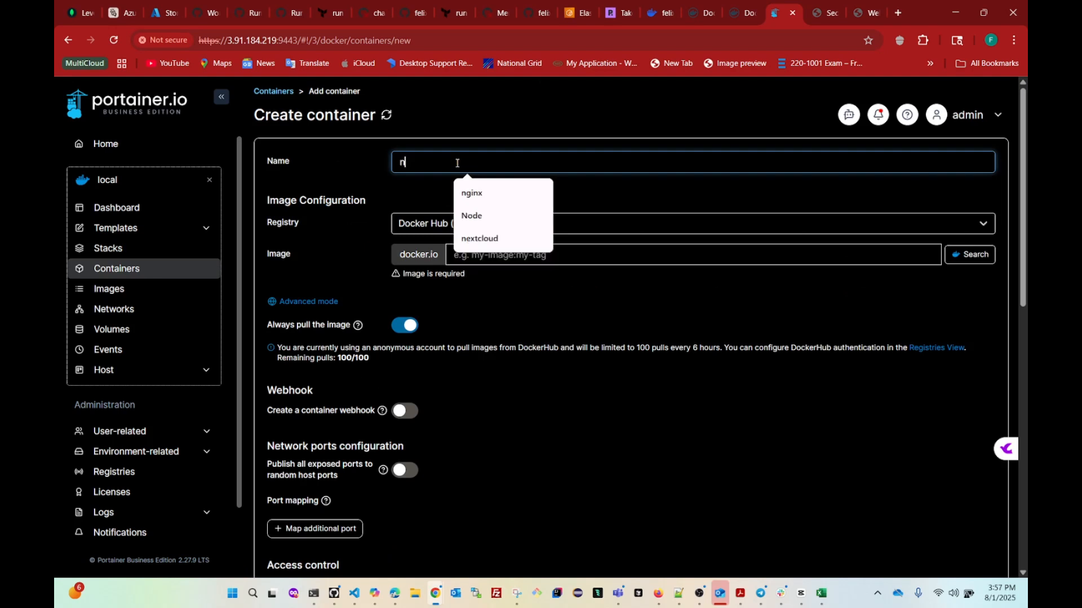
{"action": "type", "text": "ext-cloud"}
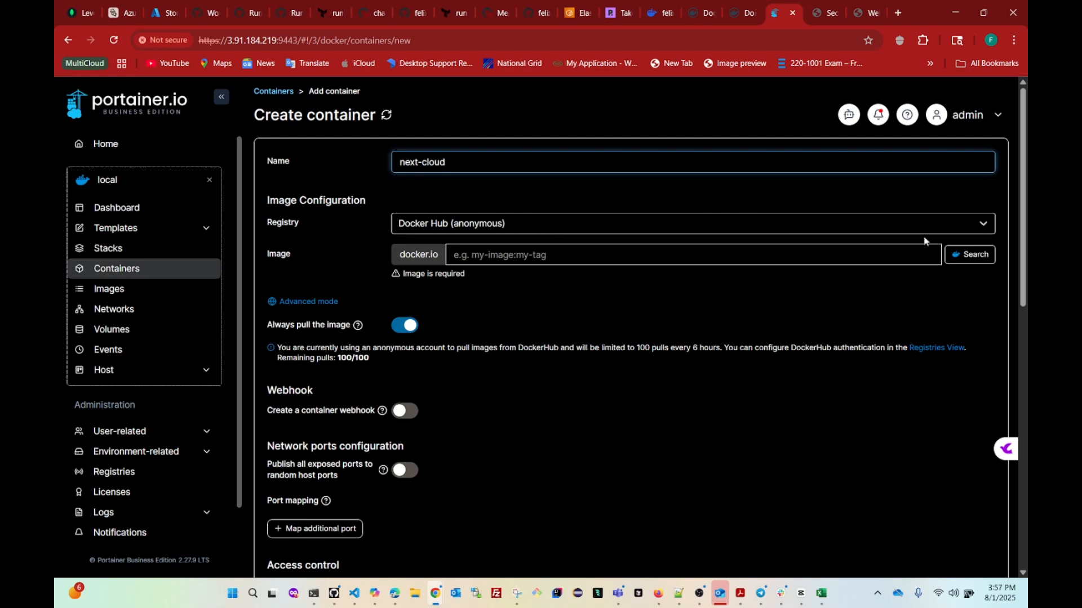
{"action": "left_click", "coordinate": [982, 226]}
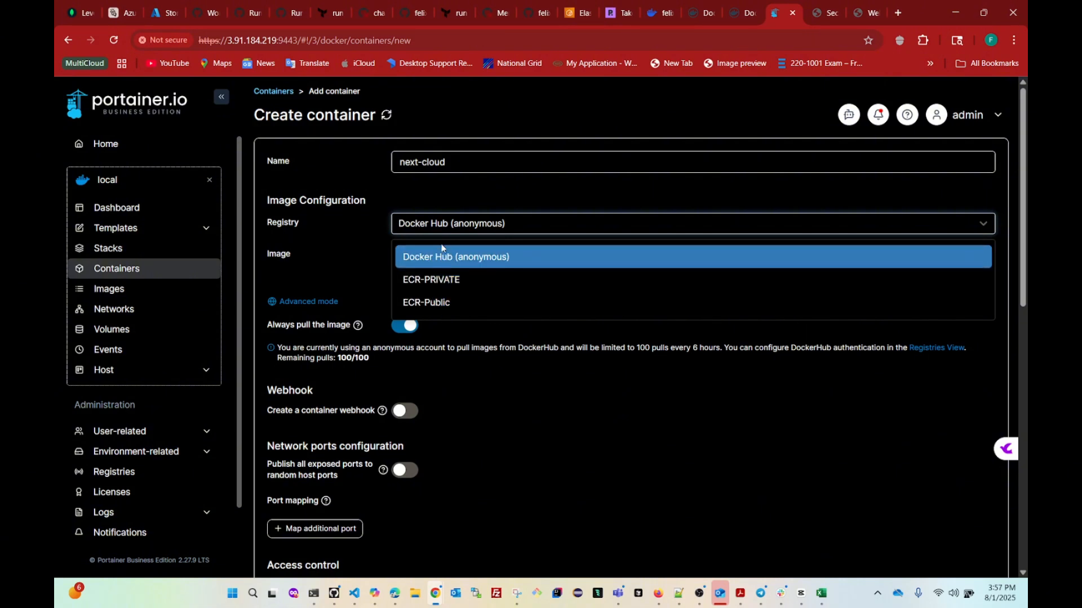
{"action": "left_click", "coordinate": [439, 308]}
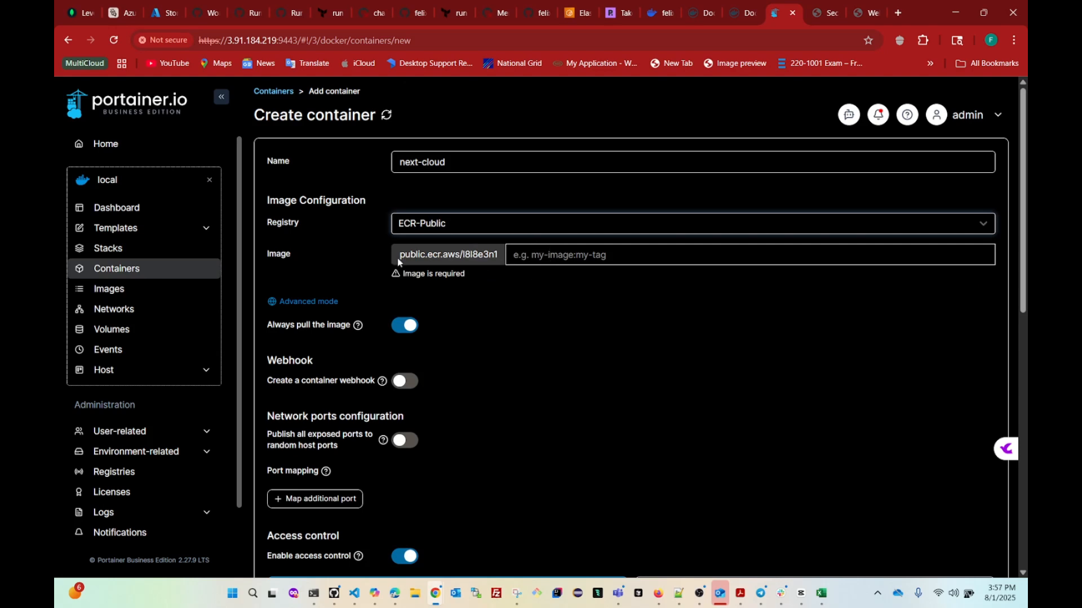
{"action": "left_click_drag", "start_coordinate": [398, 259], "coordinate": [411, 258]}
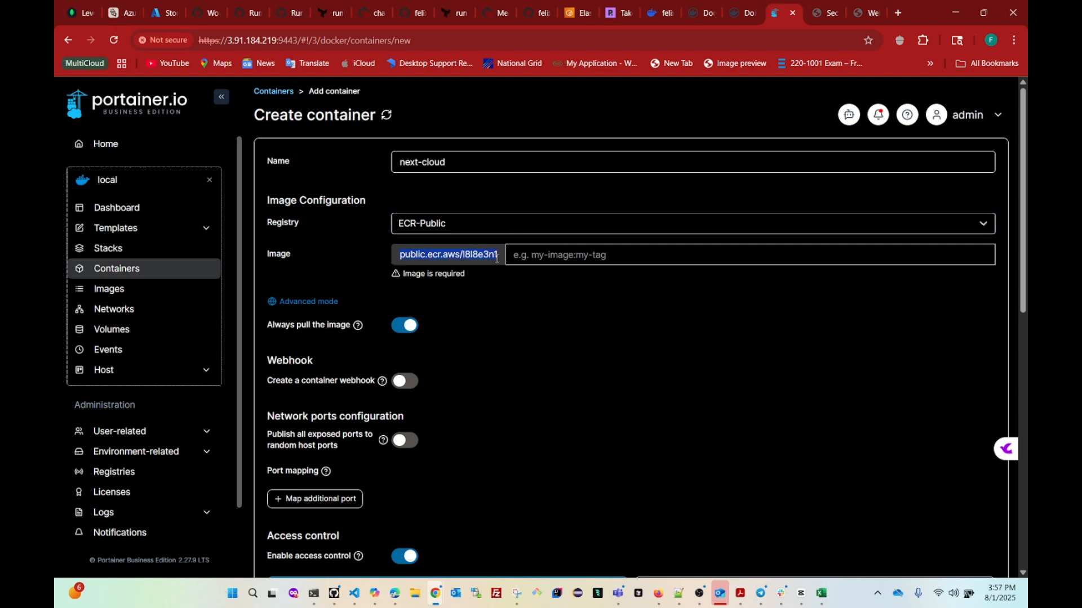
{"action": "left_click", "coordinate": [540, 256]}
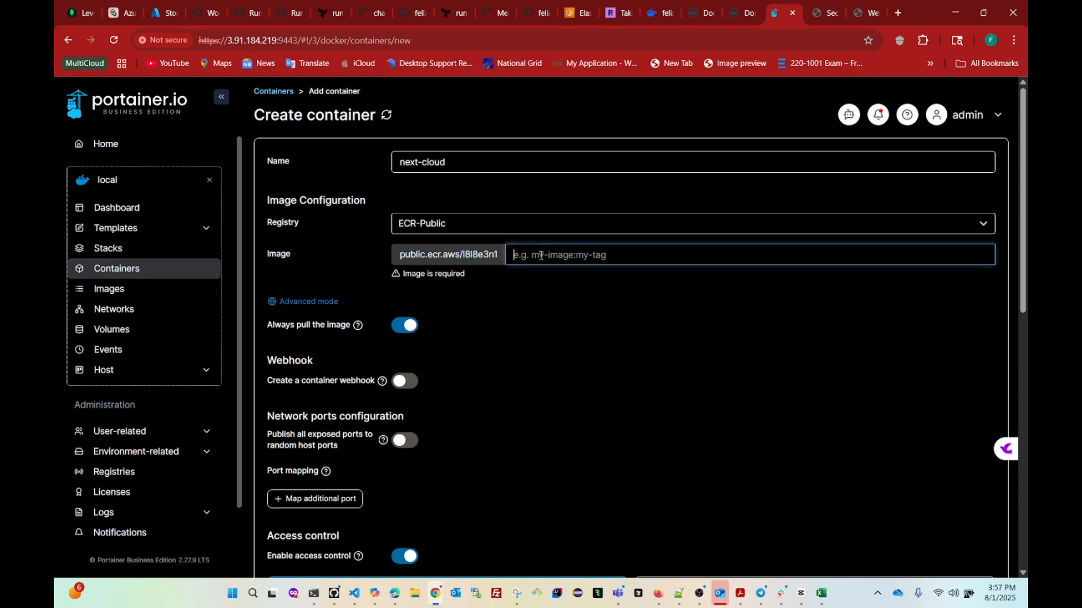
{"action": "key", "text": "ctrl+v"}
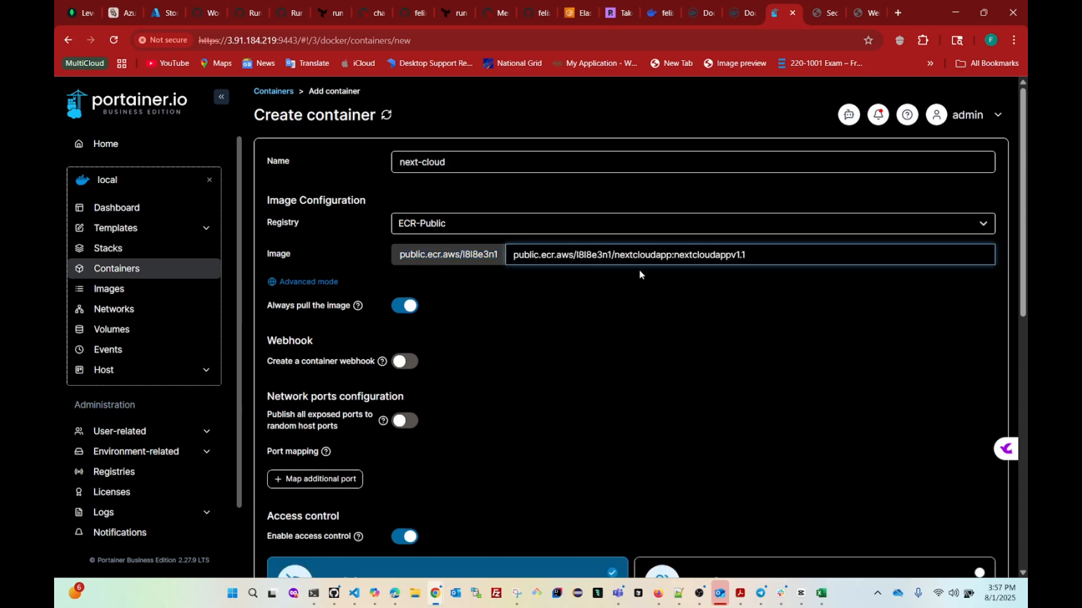
{"action": "left_click_drag", "start_coordinate": [512, 256], "coordinate": [607, 261]}
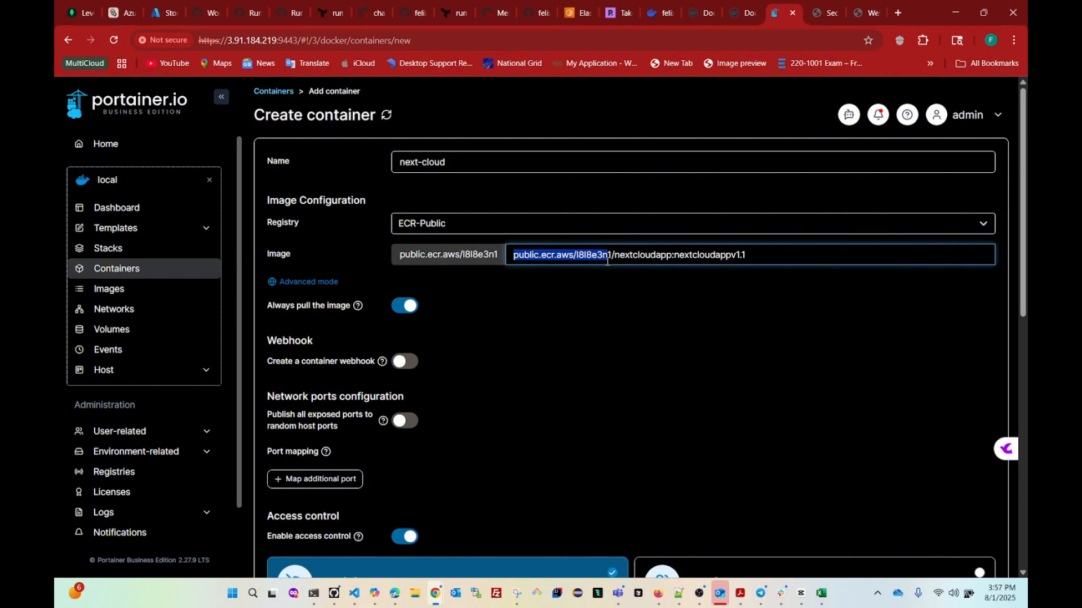
{"action": "left_click_drag", "start_coordinate": [764, 255], "coordinate": [499, 273]}
{"action": "key", "text": "BackSpace"}
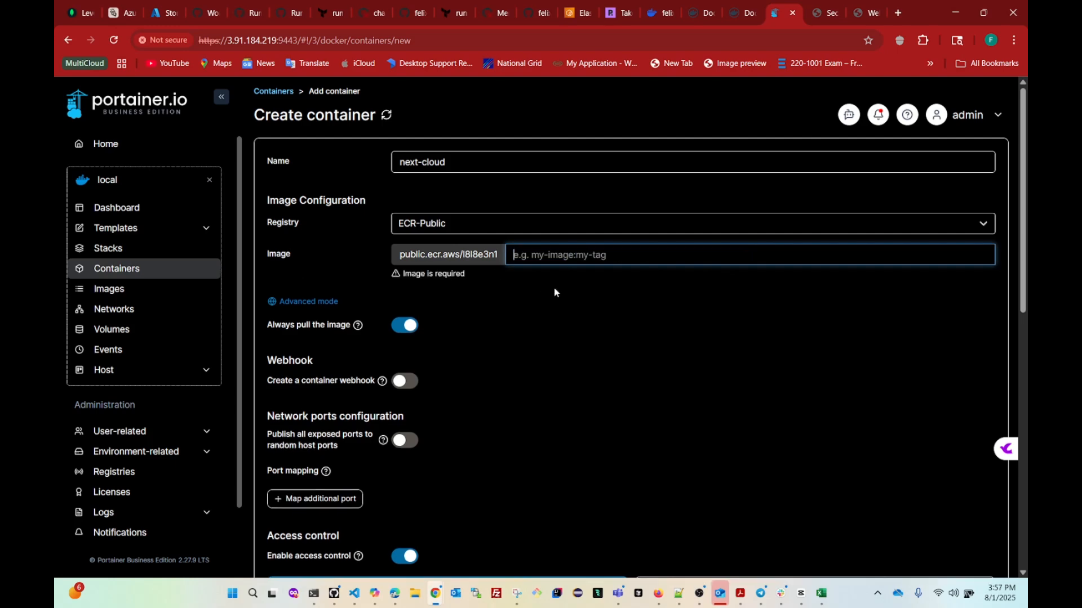
Copy only nextcloudapp:nextcloudappv1.1 from the image URI in the AWS console and enter it as the container's image in Portainer
{"action": "left_click", "coordinate": [394, 594]}
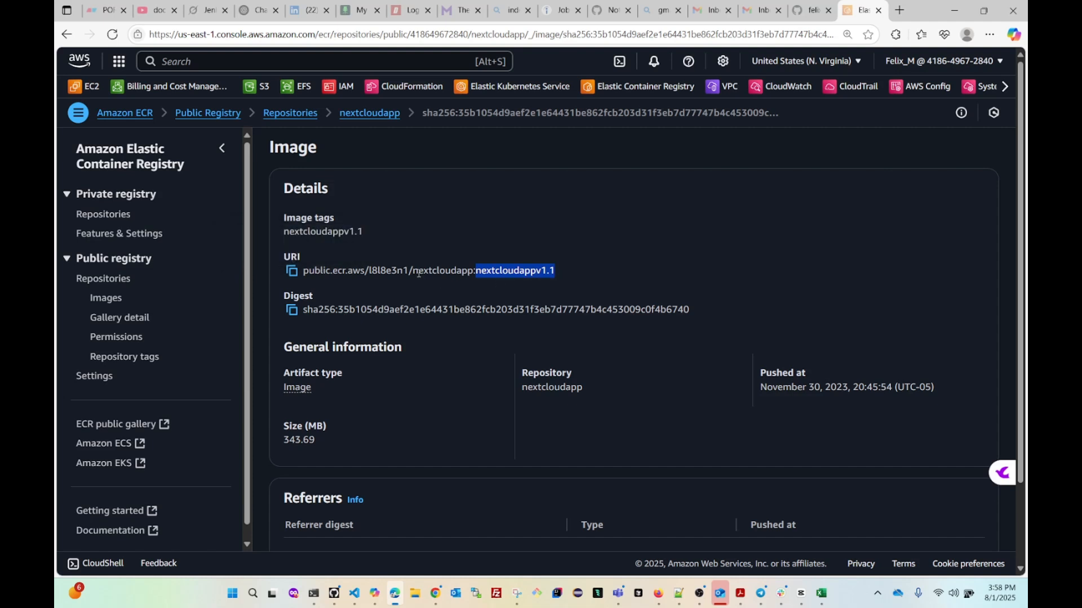
{"action": "left_click_drag", "start_coordinate": [415, 272], "coordinate": [572, 277]}
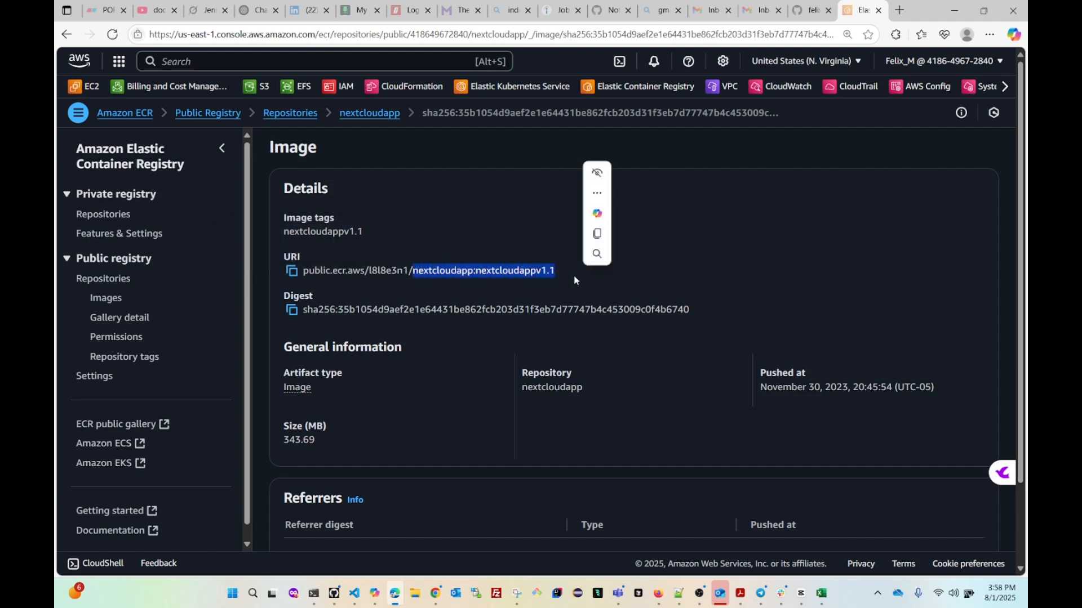
{"action": "left_click", "coordinate": [954, 10]}
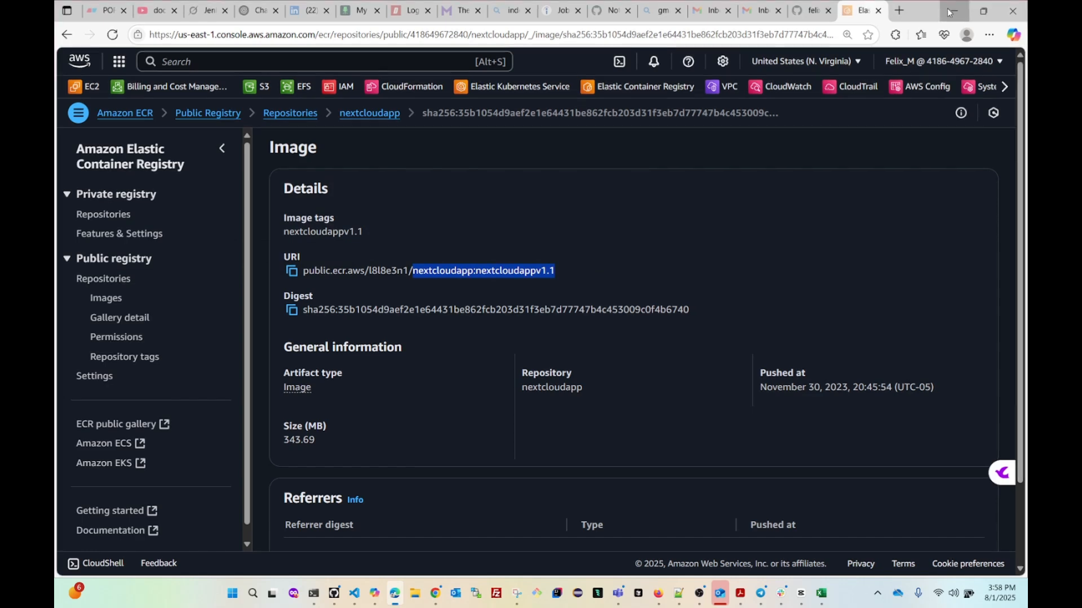
{"action": "key", "text": "ctrl+v"}
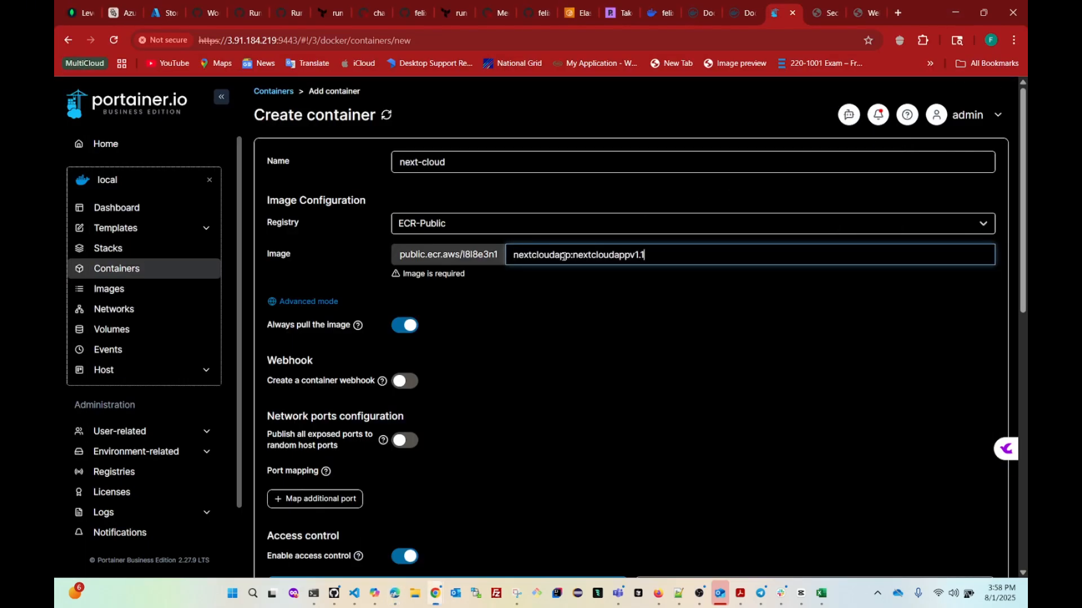
{"action": "left_click_drag", "start_coordinate": [653, 254], "coordinate": [454, 265]}
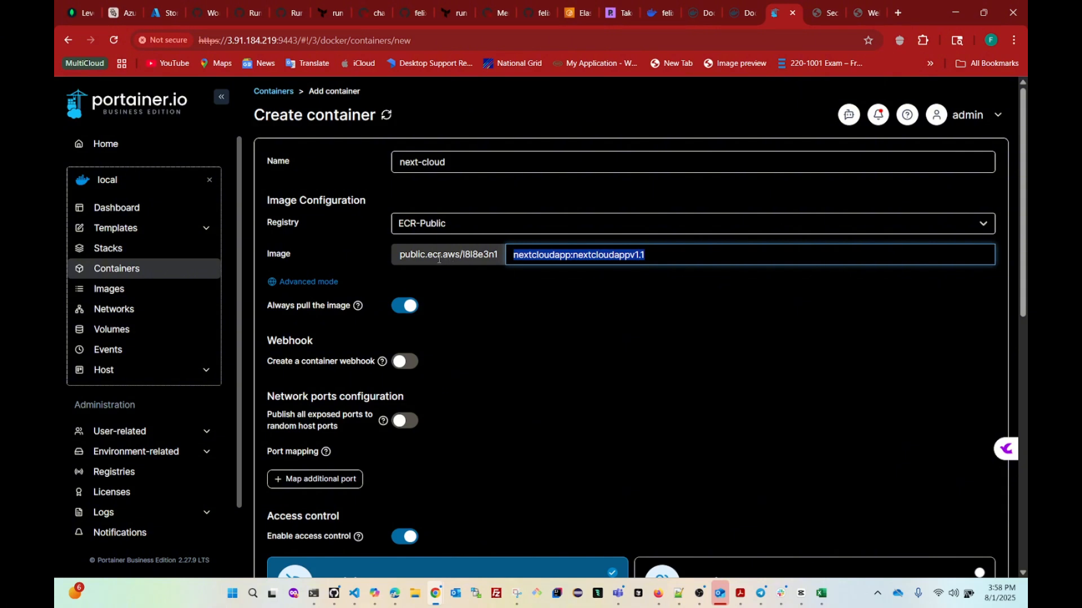
{"action": "key", "text": "BackSpace"}
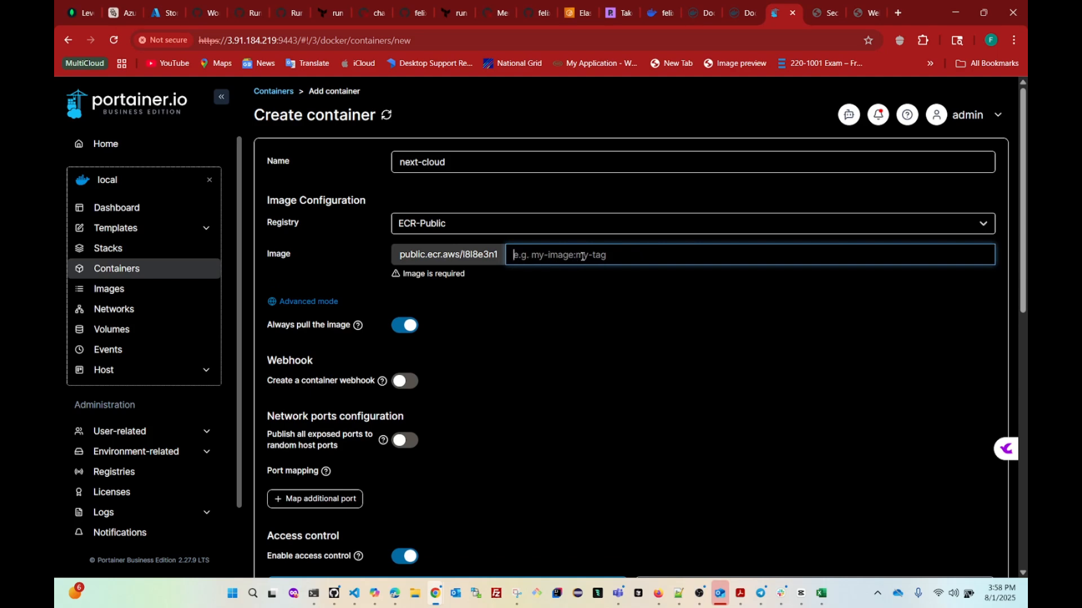
{"action": "key", "text": "ctrl+v"}
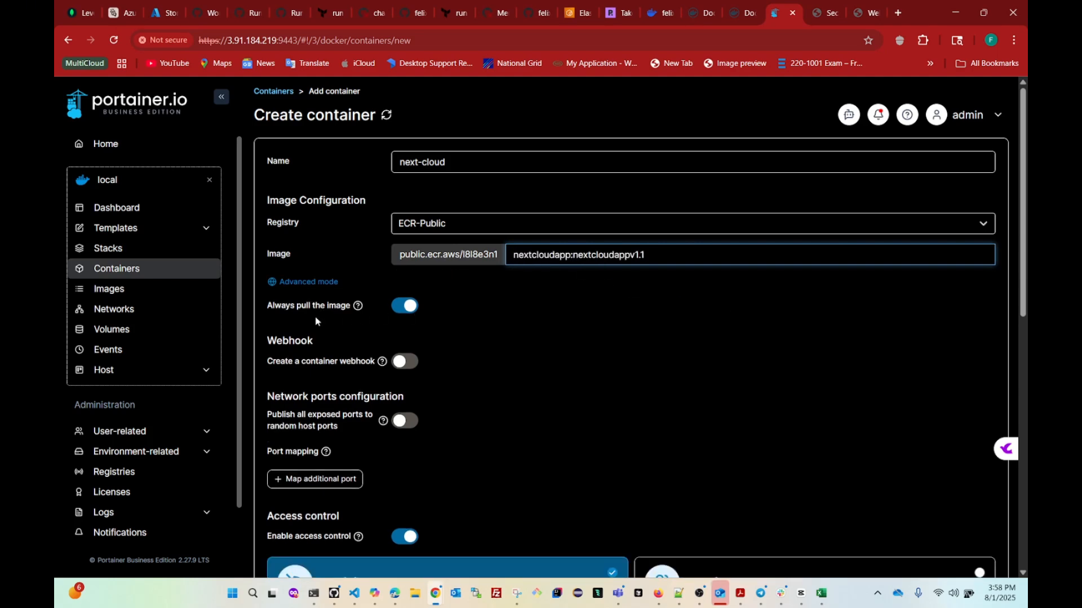
Add a port mapping from host port 8080 to container port 80
{"action": "scroll", "coordinate": [366, 307], "scroll_direction": "down", "scroll_amount": 2}
{"action": "scroll", "coordinate": [366, 307], "scroll_direction": "down", "scroll_amount": 3}
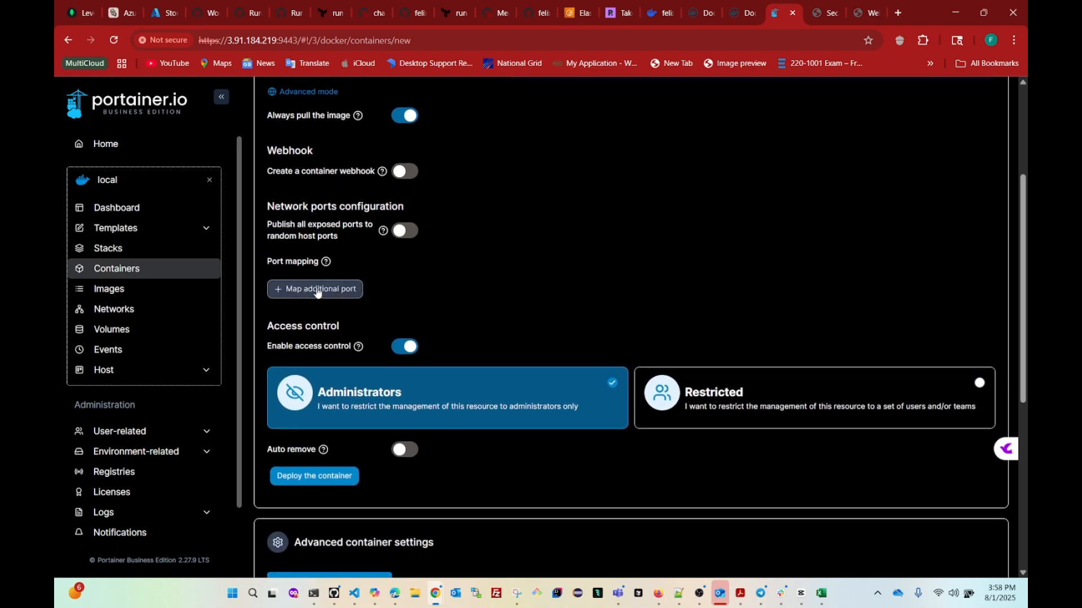
{"action": "left_click", "coordinate": [318, 290]}
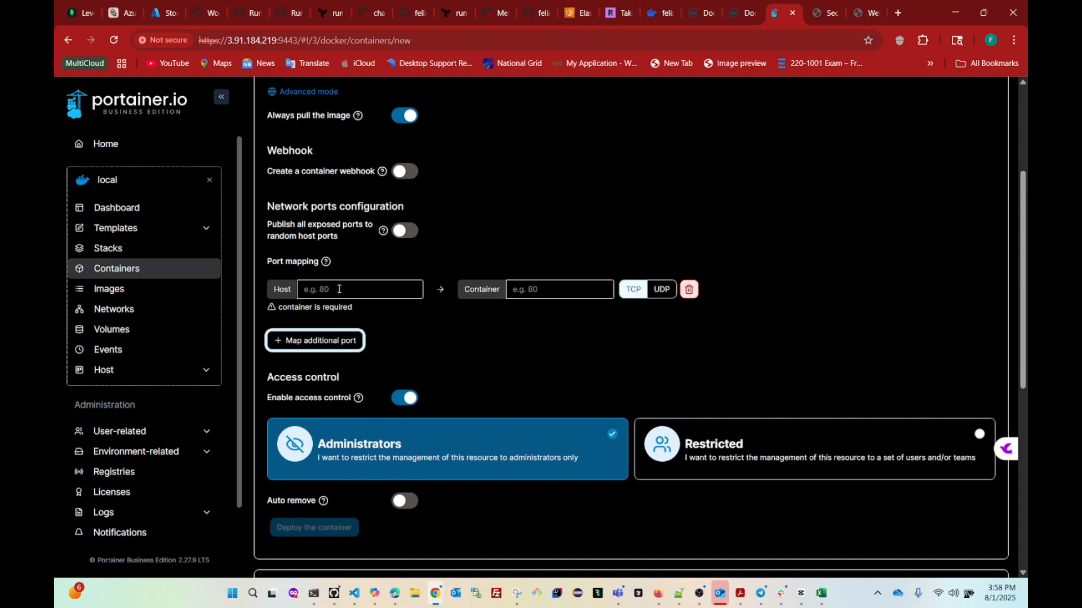
{"action": "left_click", "coordinate": [338, 289]}
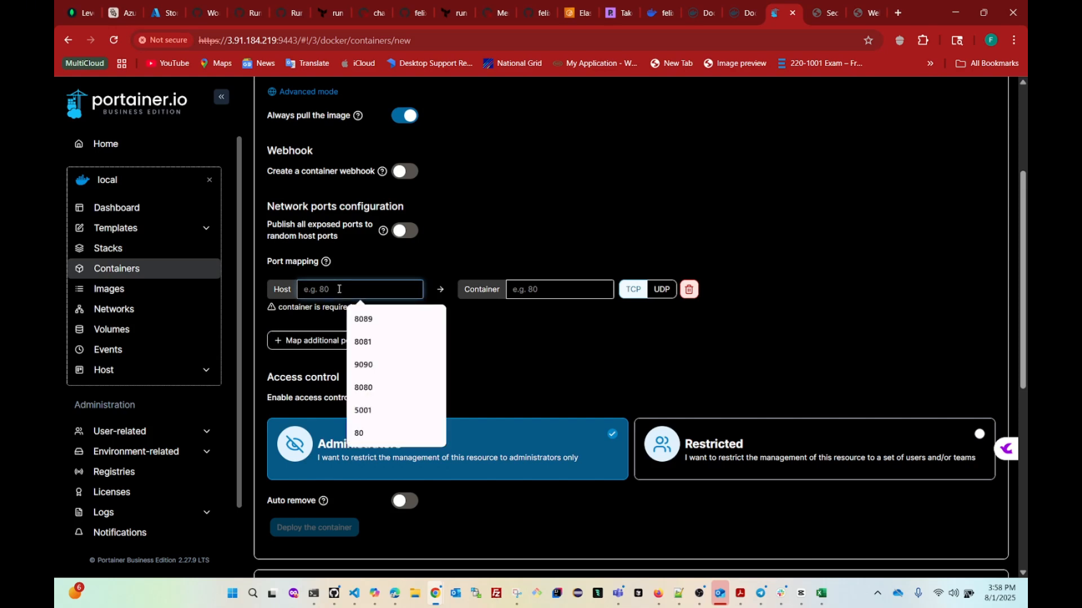
{"action": "left_click", "coordinate": [367, 392]}
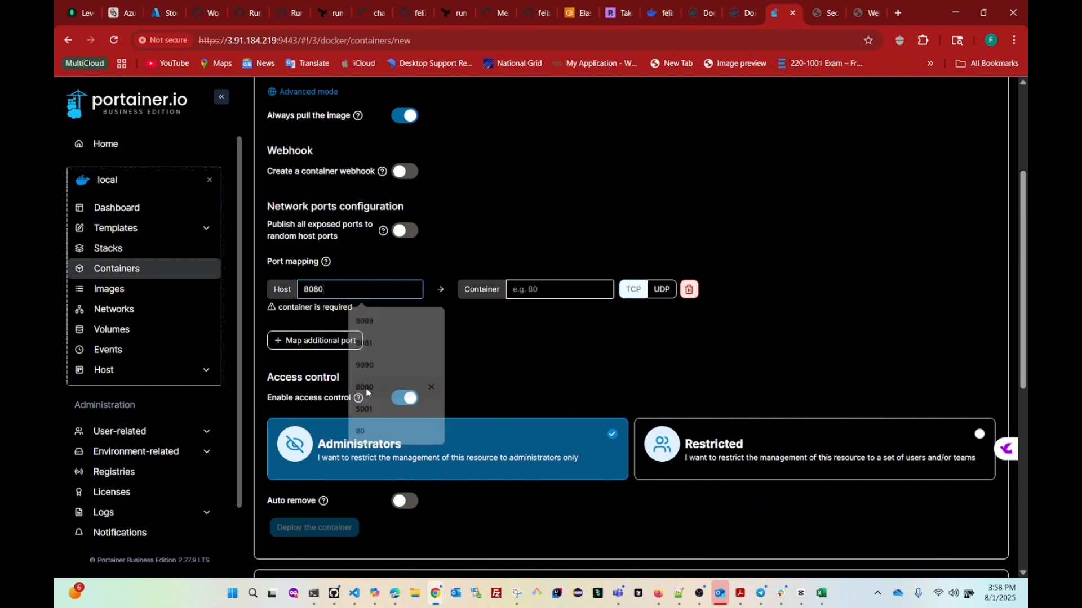
{"action": "left_click", "coordinate": [533, 289]}
{"action": "left_click", "coordinate": [564, 319]}
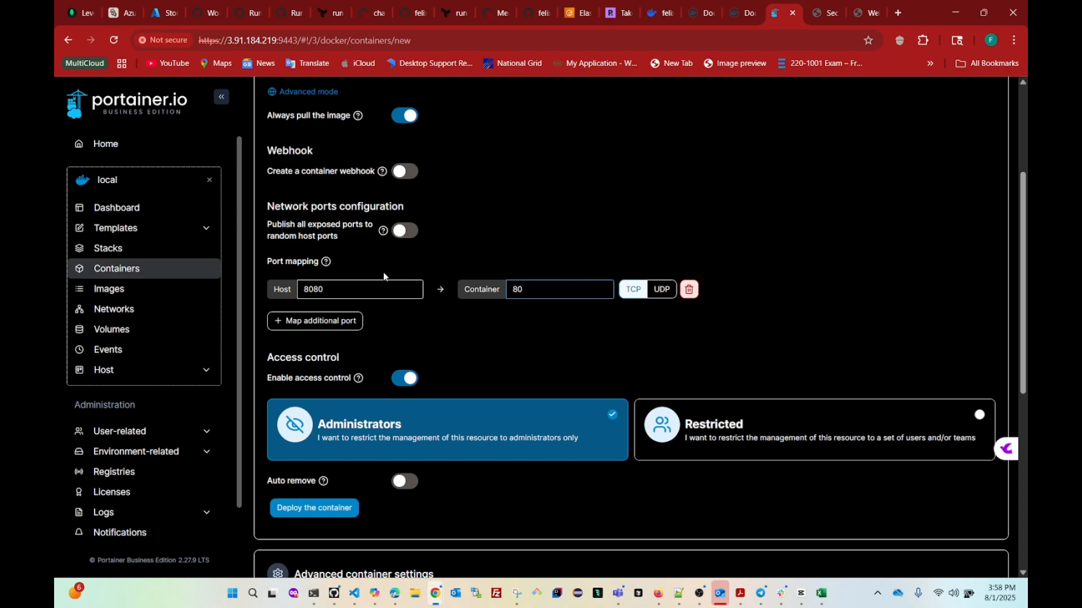
Set the container's console mode to Interactive & TTY and deploy the container
{"action": "scroll", "coordinate": [431, 253], "scroll_direction": "down", "scroll_amount": 3}
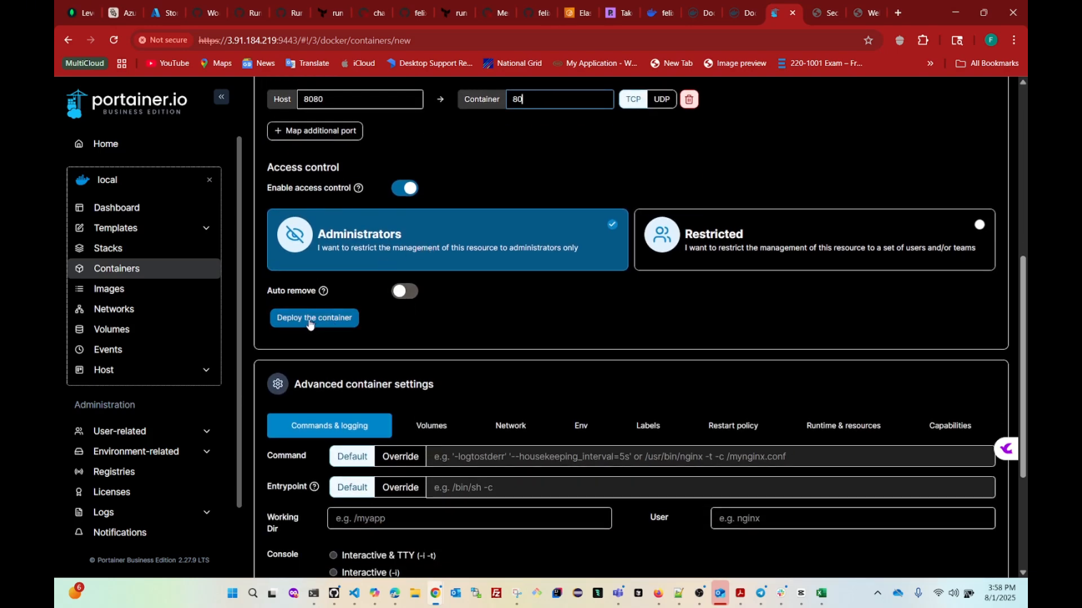
{"action": "scroll", "coordinate": [534, 336], "scroll_direction": "down", "scroll_amount": 3}
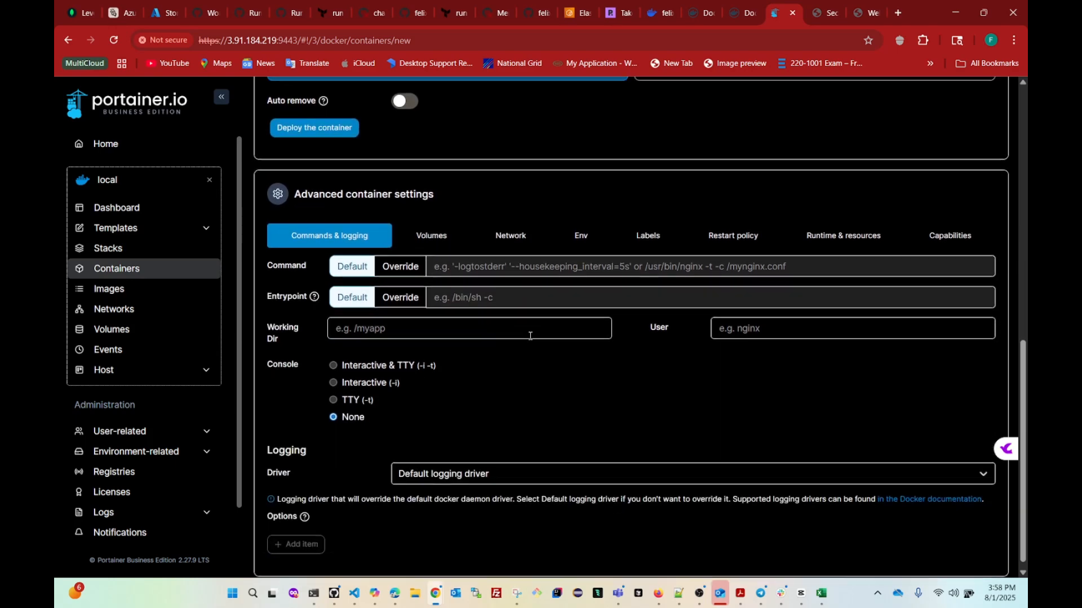
{"action": "left_click", "coordinate": [333, 366]}
{"action": "scroll", "coordinate": [352, 379], "scroll_direction": "up", "scroll_amount": 7}
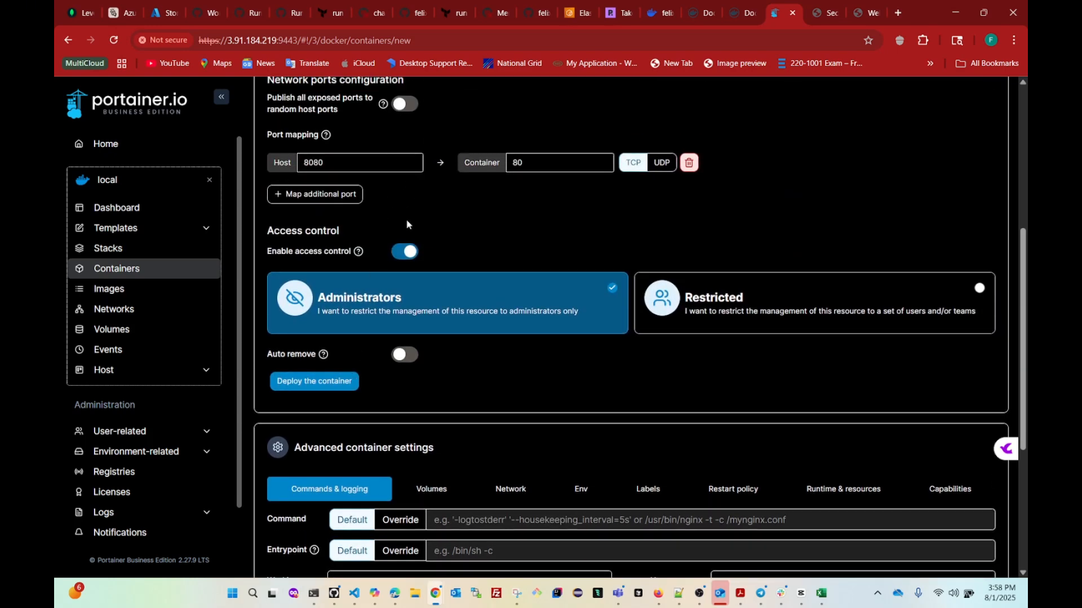
{"action": "scroll", "coordinate": [407, 224], "scroll_direction": "up", "scroll_amount": 1}
{"action": "scroll", "coordinate": [399, 233], "scroll_direction": "down", "scroll_amount": 3}
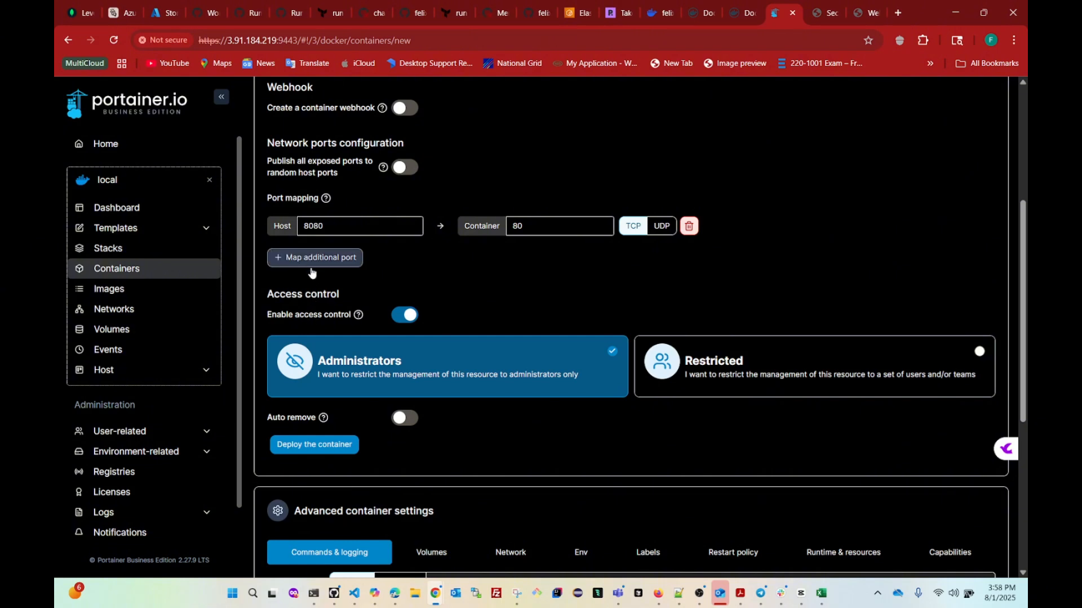
{"action": "left_click", "coordinate": [304, 447]}
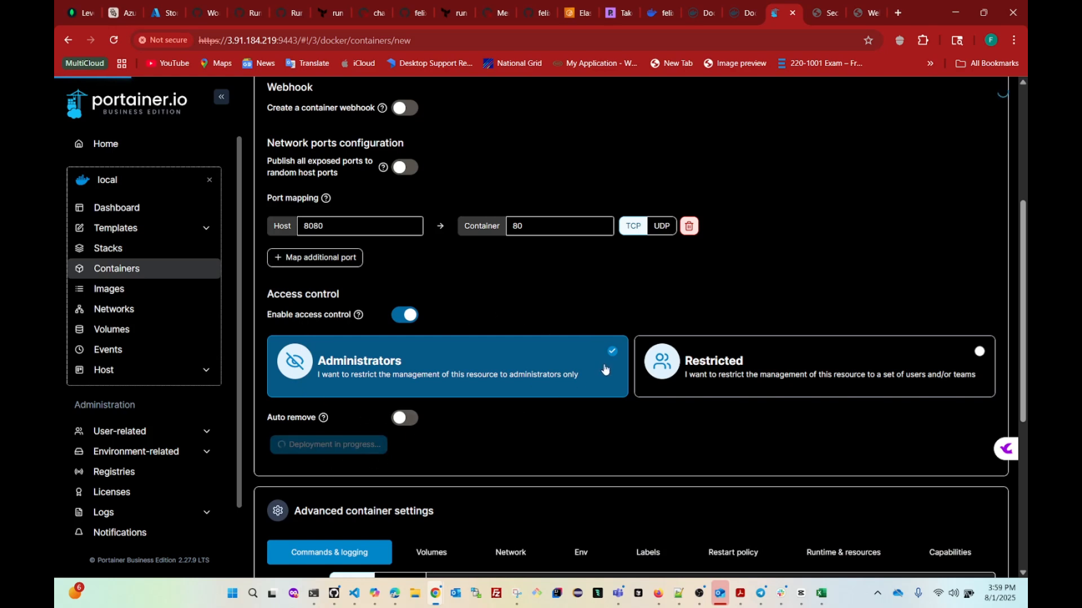
{"action": "scroll", "coordinate": [614, 358], "scroll_direction": "up", "scroll_amount": 3}
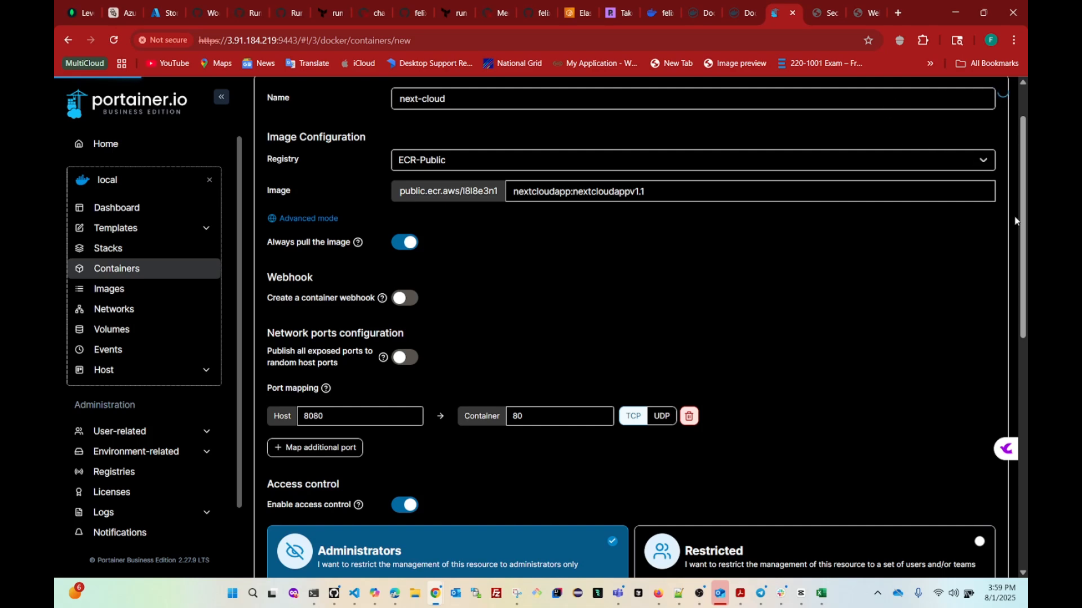
{"action": "scroll", "coordinate": [1003, 169], "scroll_direction": "up", "scroll_amount": 1}
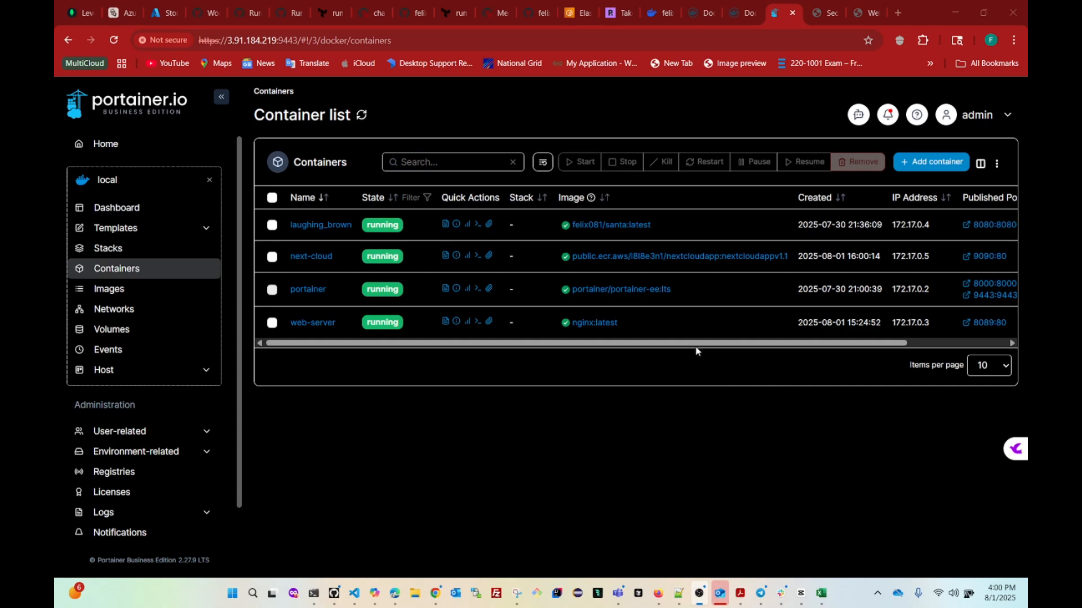
Open the next-cloud container's published port 9090:80 and install Nextcloud with an admin username and account password
{"action": "left_click_drag", "start_coordinate": [697, 343], "coordinate": [760, 345]}
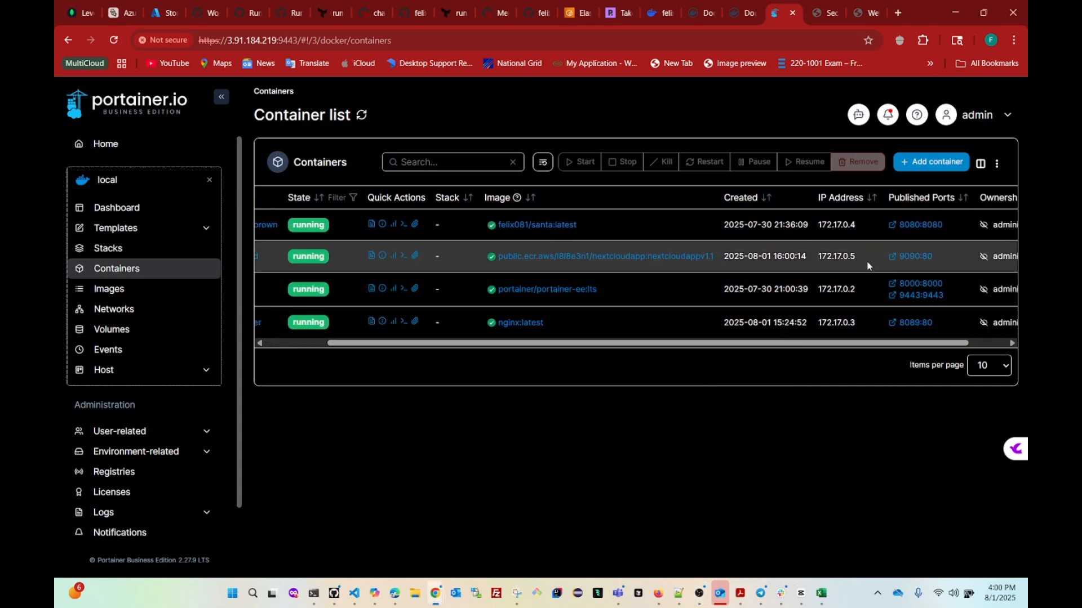
{"action": "left_click", "coordinate": [915, 261]}
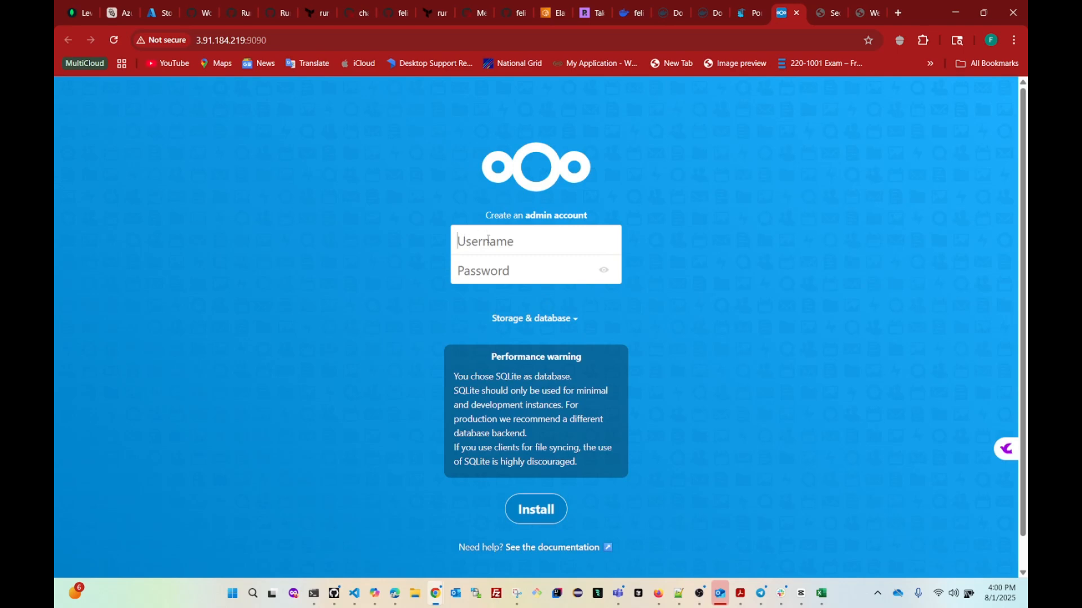
{"action": "type", "text": "felix"}
{"action": "left_click", "coordinate": [488, 275]}
{"action": "type", "text": "*****"}
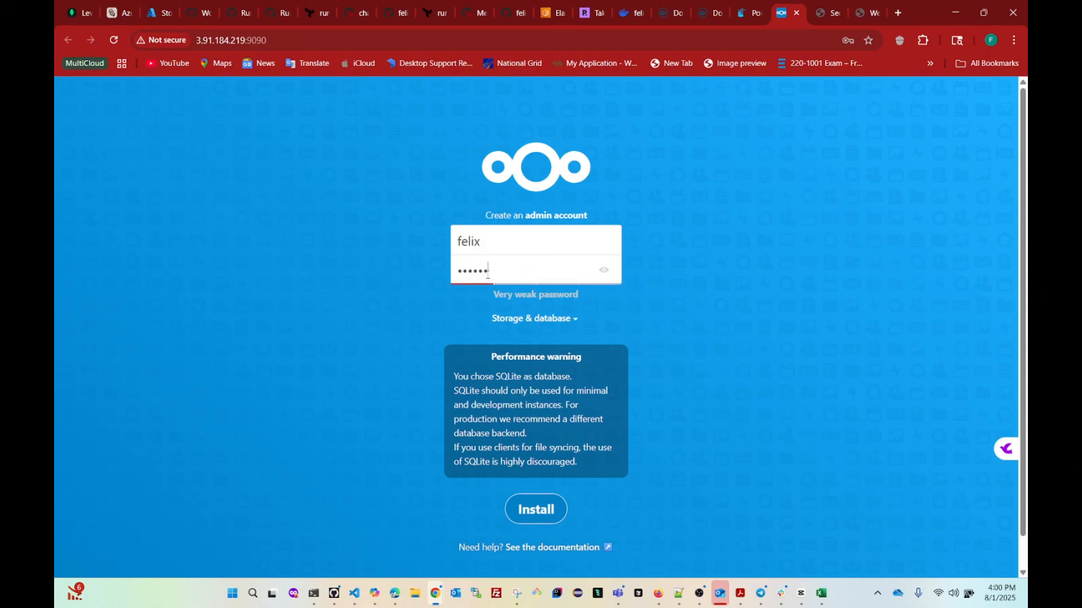
{"action": "left_click", "coordinate": [538, 512]}
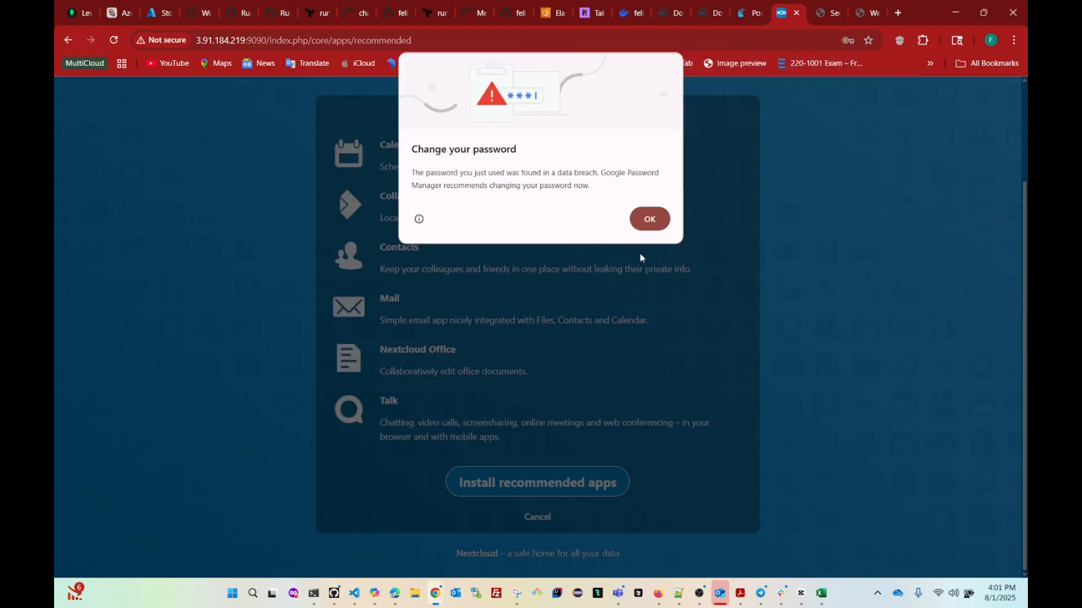
Dismiss the breached-password warning, decline saving the Nextcloud password in the browser, and look over the recommended apps
{"action": "left_click", "coordinate": [649, 219]}
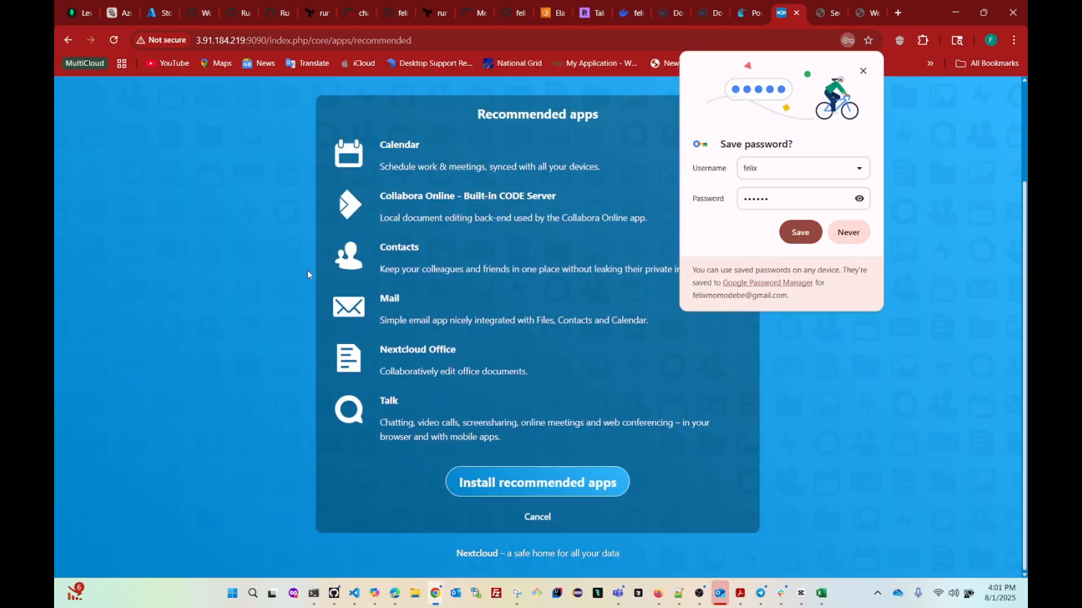
{"action": "left_click", "coordinate": [850, 237]}
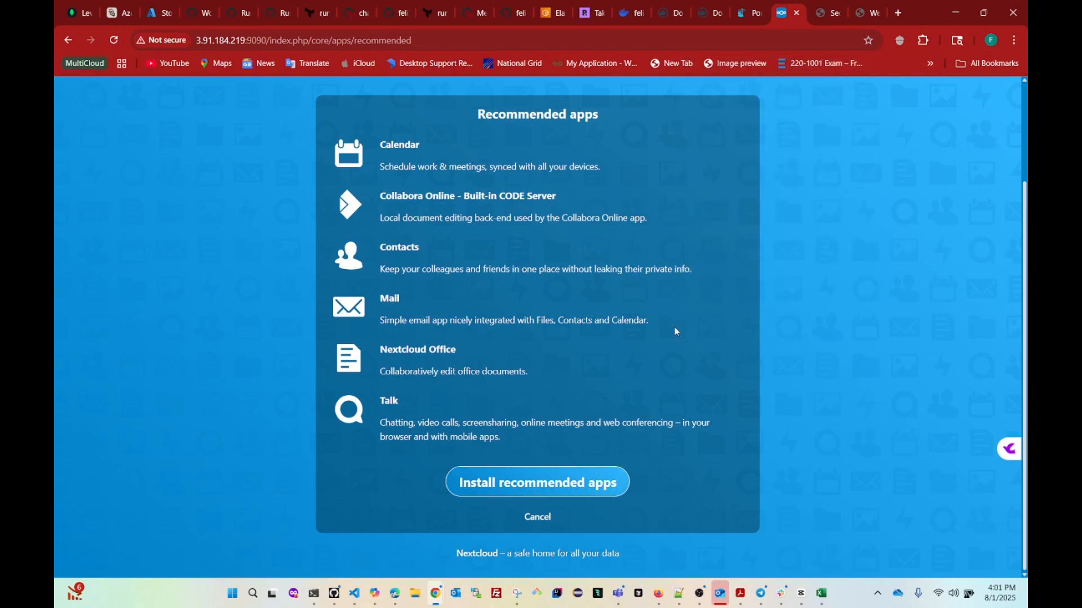
{"action": "scroll", "coordinate": [369, 408], "scroll_direction": "up", "scroll_amount": 2}
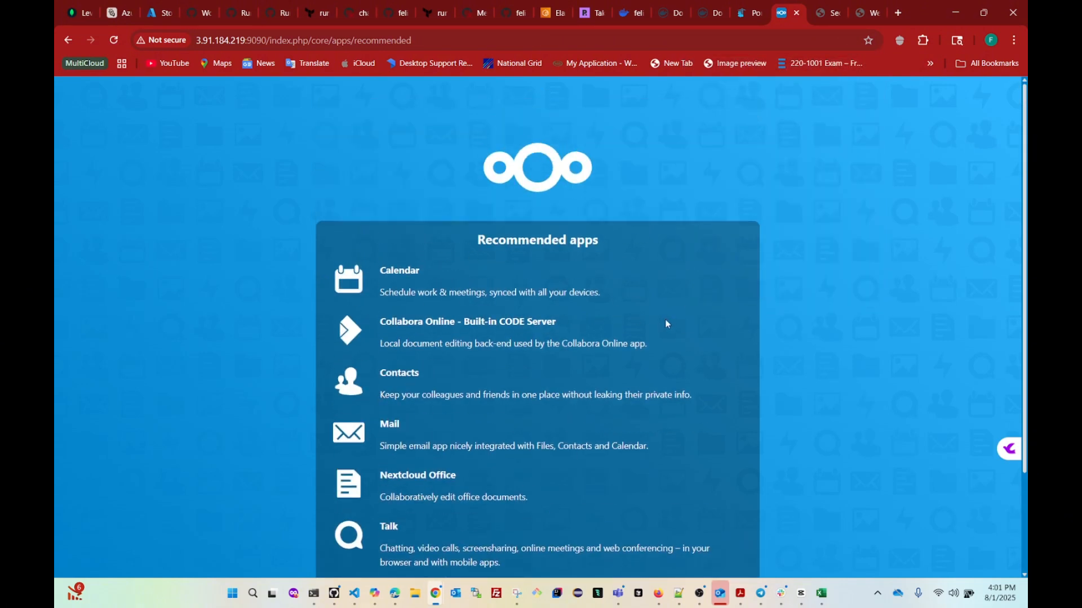
{"action": "scroll", "coordinate": [659, 324], "scroll_direction": "down", "scroll_amount": 1}
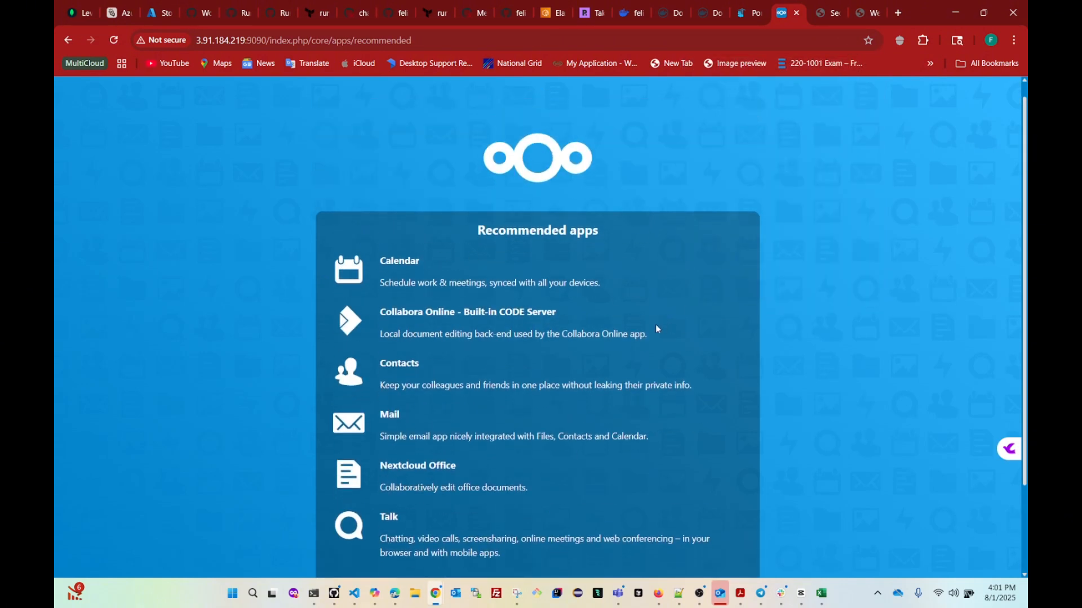
Return to Portainer and start a new container named online-book that uses the ECR-PRIVATE registry
{"action": "left_click", "coordinate": [744, 20]}
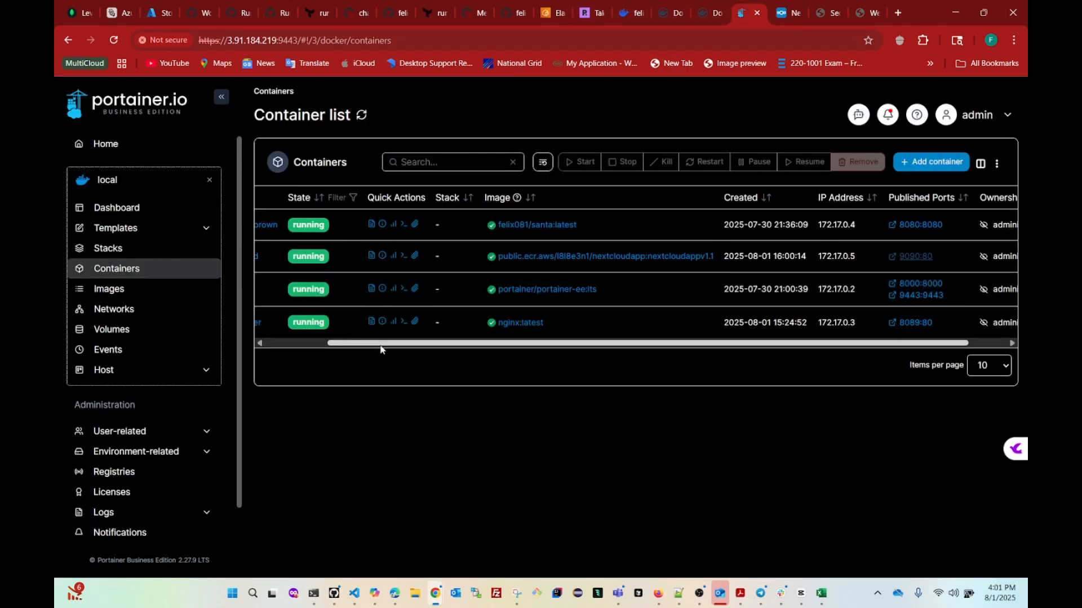
{"action": "left_click_drag", "start_coordinate": [386, 343], "coordinate": [305, 350]}
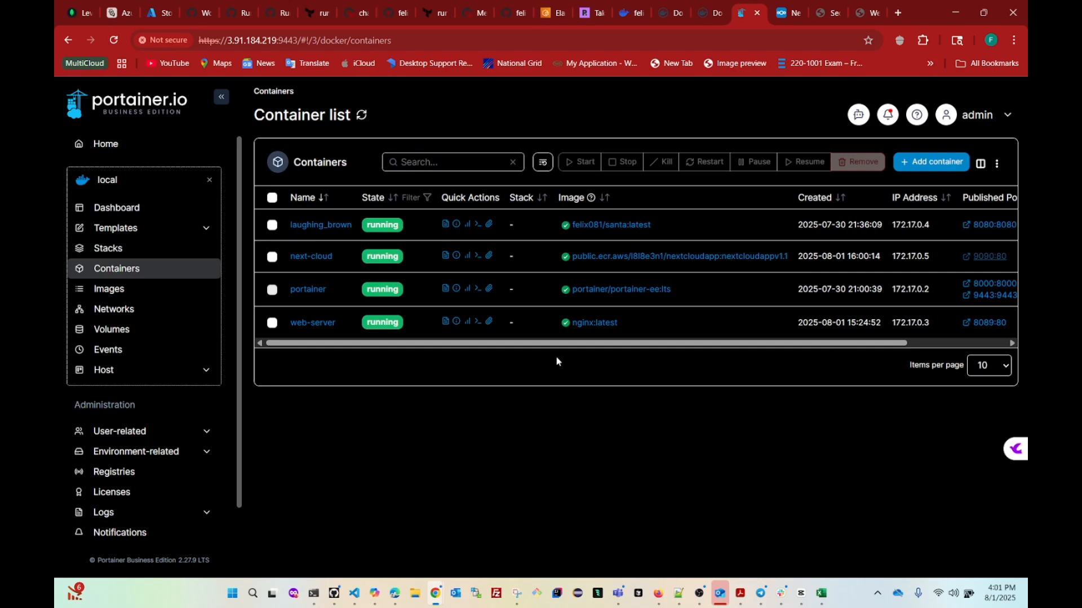
{"action": "left_click", "coordinate": [923, 162]}
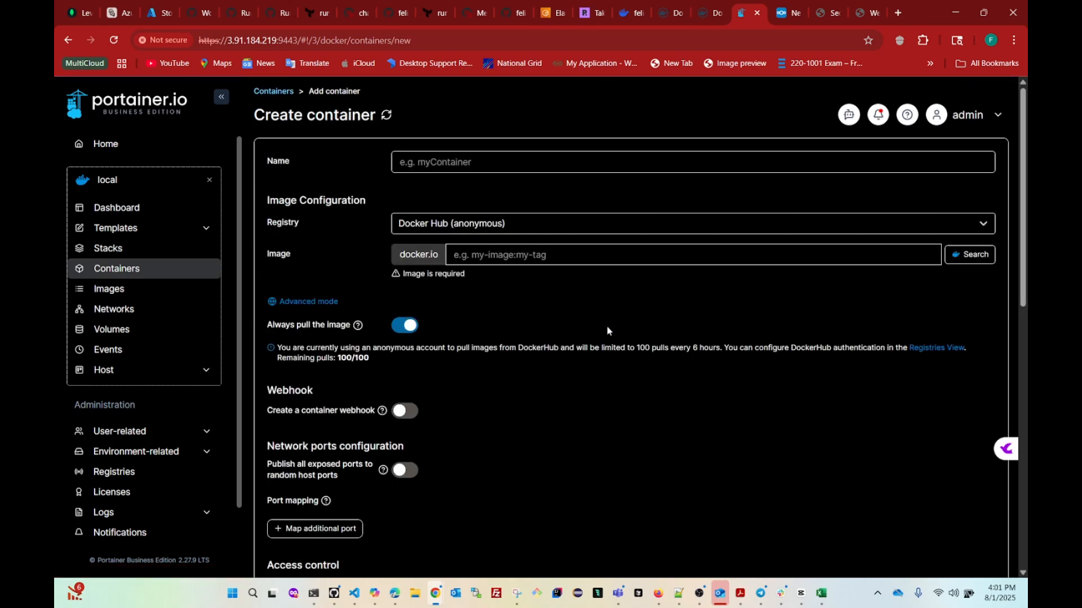
{"action": "left_click", "coordinate": [419, 160]}
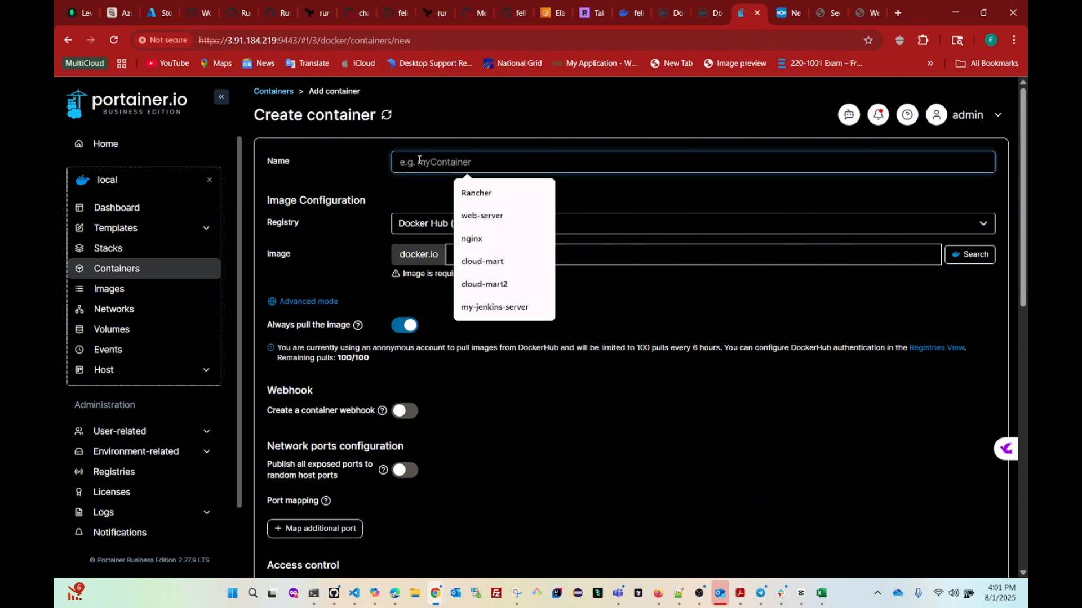
{"action": "type", "text": "online"}
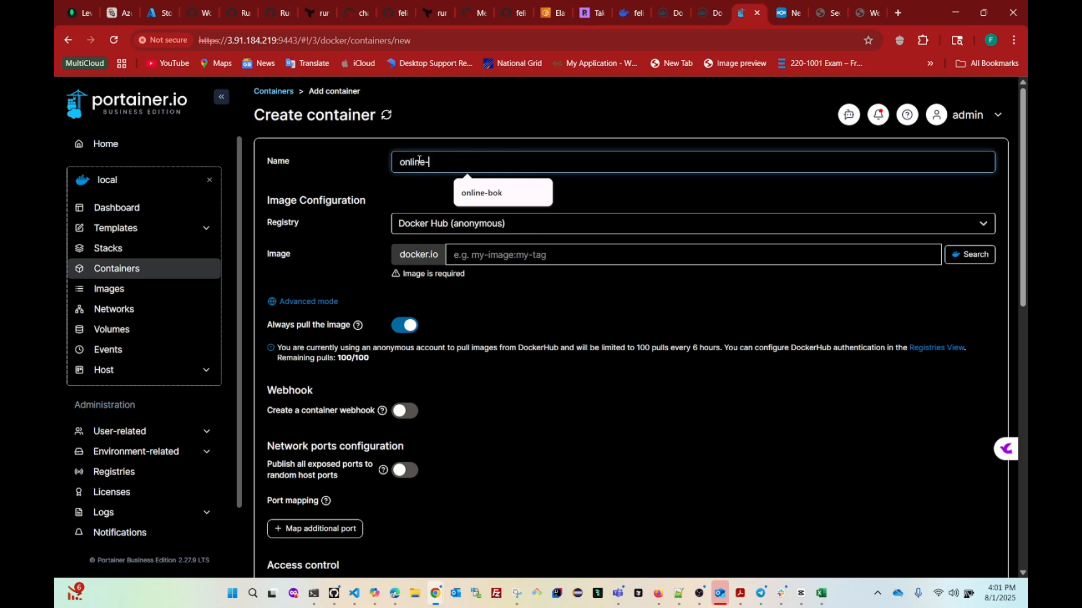
{"action": "type", "text": "-book"}
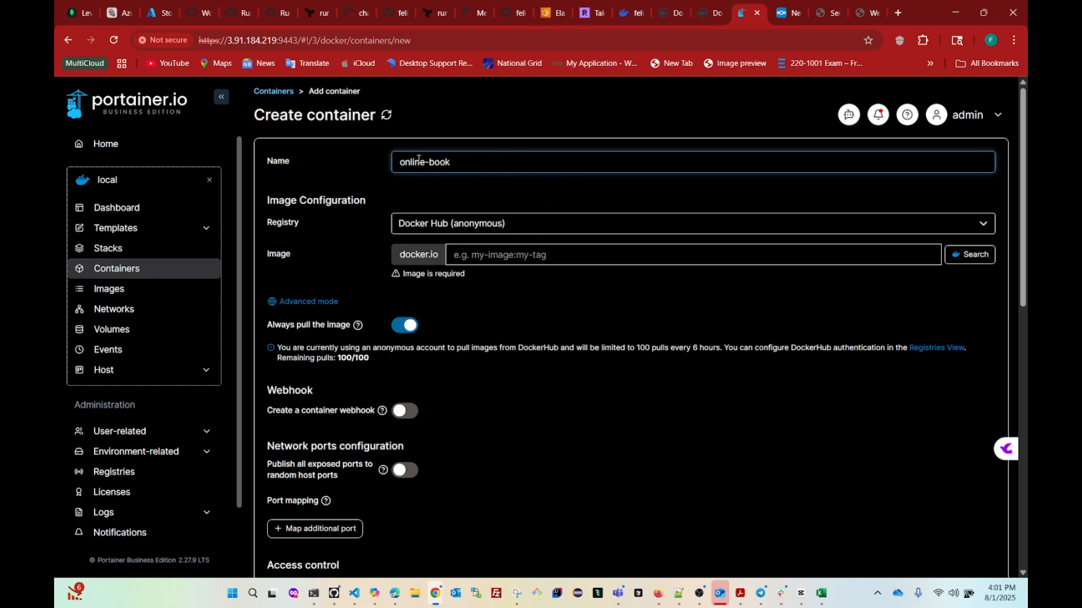
{"action": "left_click", "coordinate": [460, 225]}
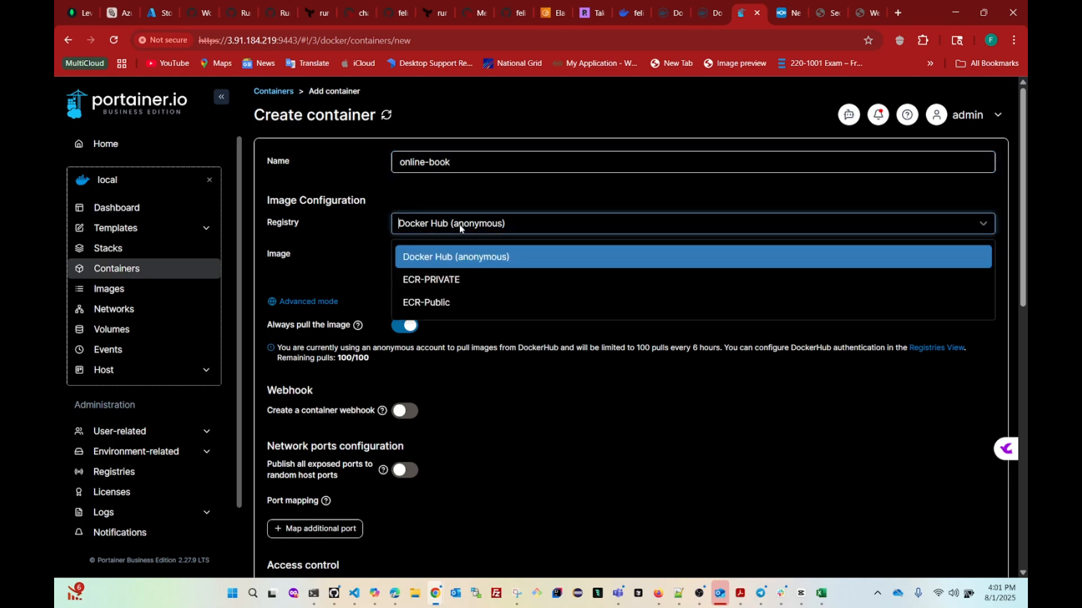
{"action": "left_click", "coordinate": [448, 280]}
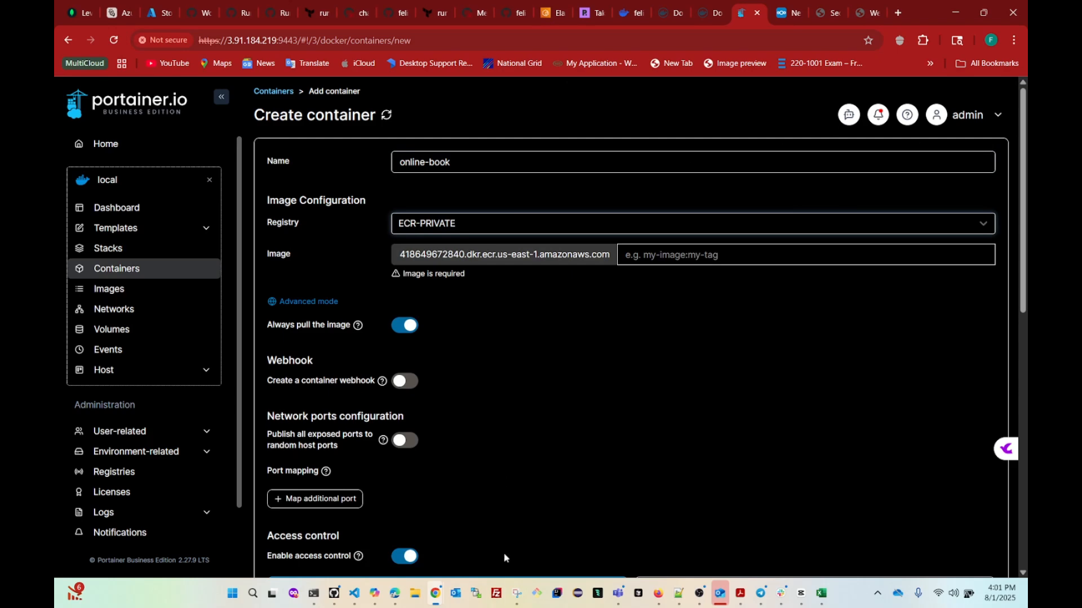
Switch to the AWS console and open image 147 of the private online-book-store repository
{"action": "left_click", "coordinate": [395, 601]}
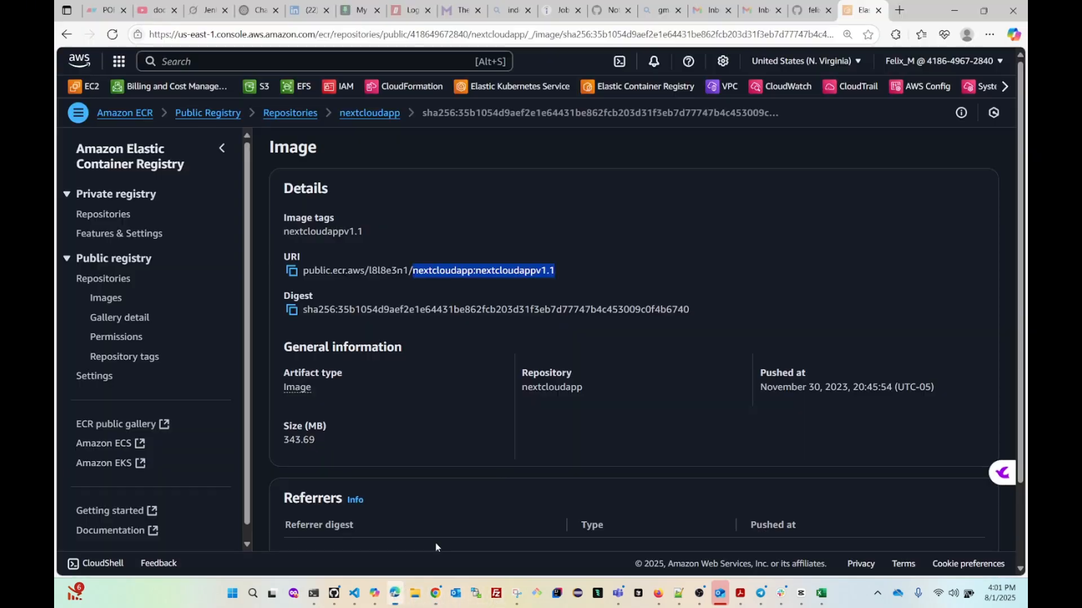
{"action": "left_click", "coordinate": [97, 217]}
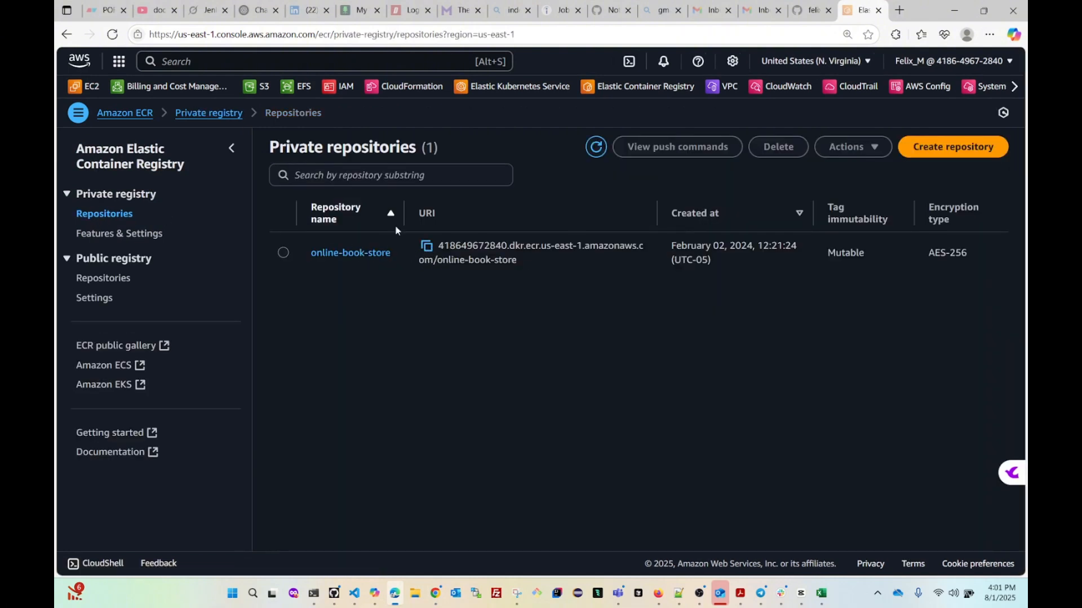
{"action": "left_click_drag", "start_coordinate": [394, 260], "coordinate": [329, 264]}
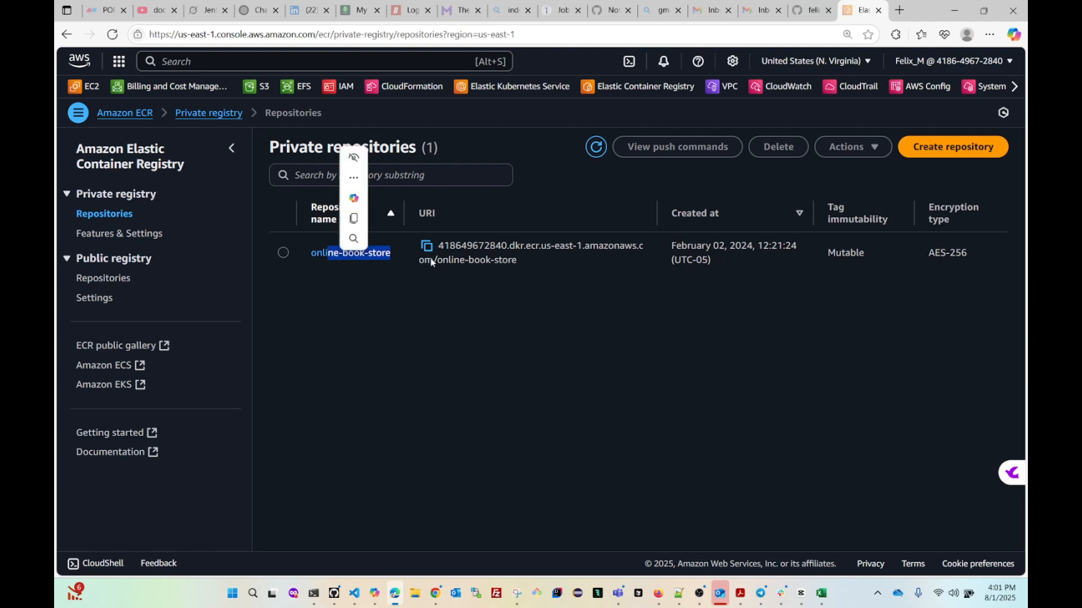
{"action": "left_click", "coordinate": [426, 248]}
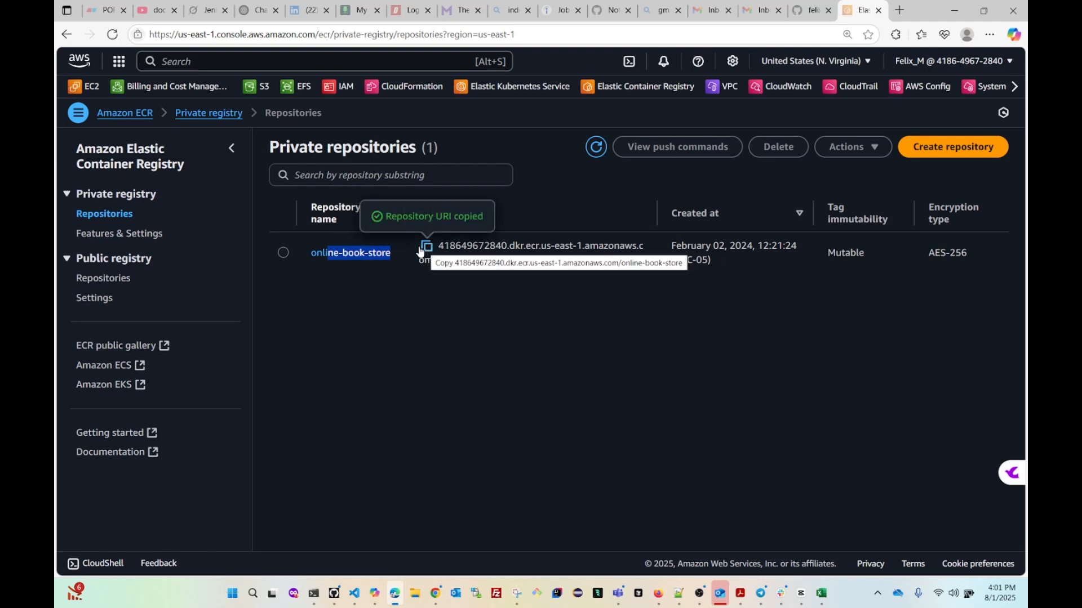
{"action": "left_click", "coordinate": [334, 252]}
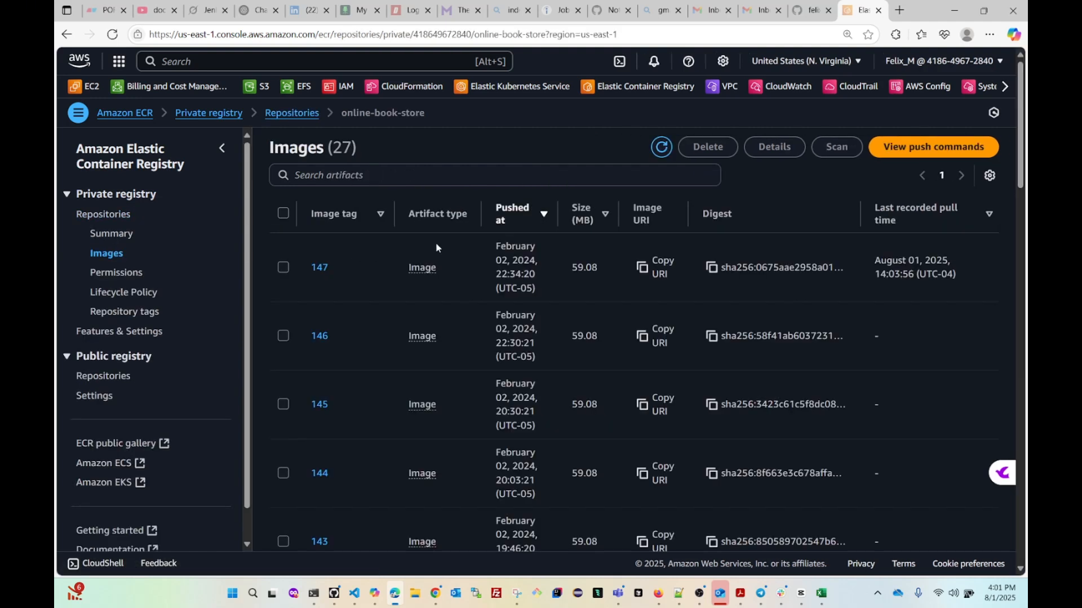
{"action": "left_click", "coordinate": [320, 268]}
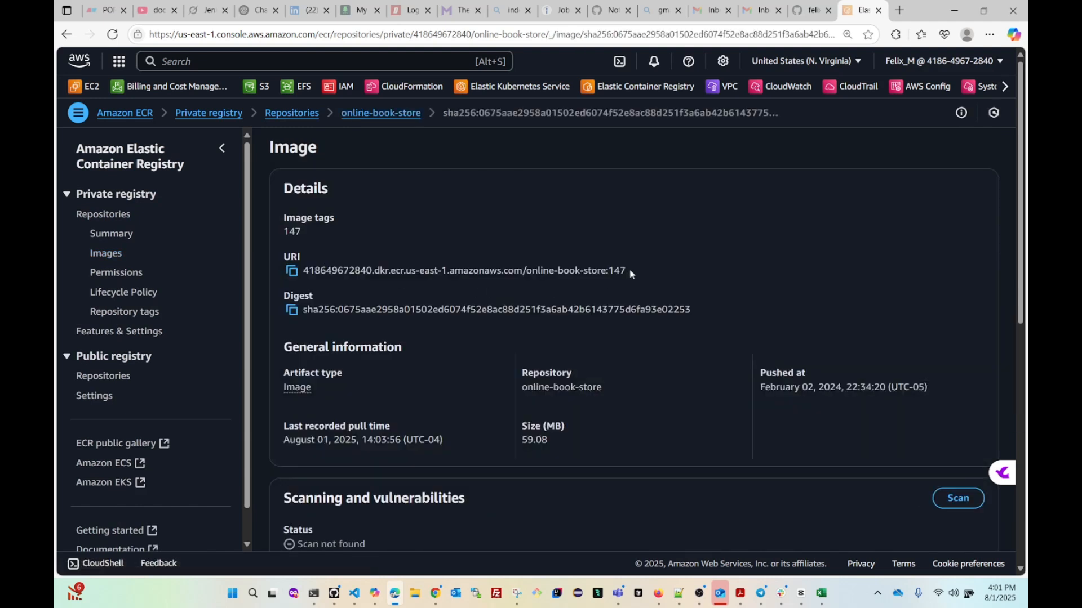
Copy the online-book-store:147 part of the image URI and enter it as the container's image in Portainer, without the leading slash
{"action": "left_click_drag", "start_coordinate": [630, 274], "coordinate": [566, 275]}
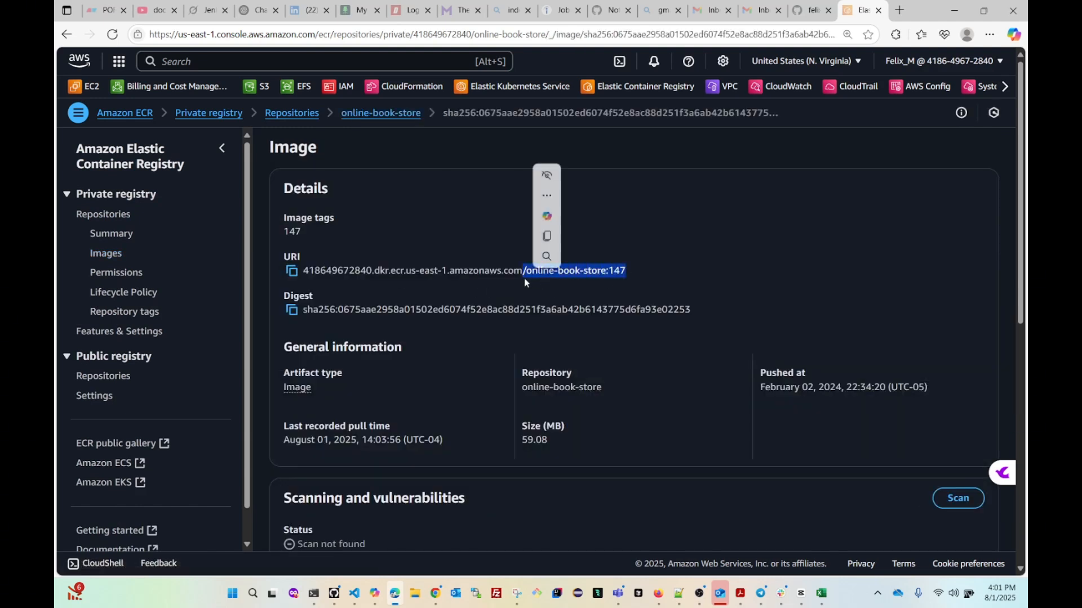
{"action": "left_click", "coordinate": [956, 7]}
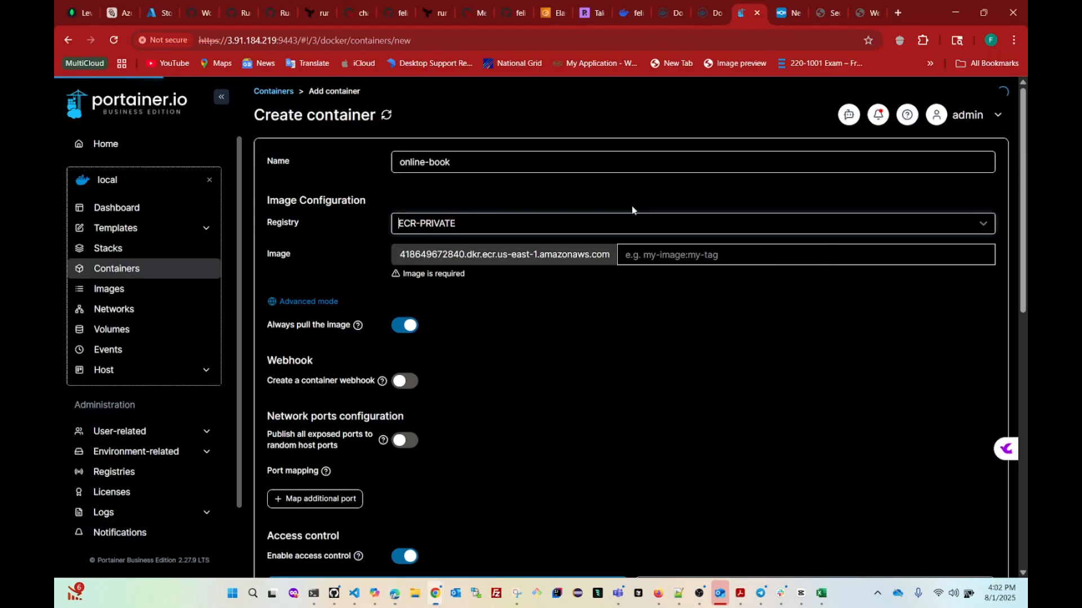
{"action": "left_click", "coordinate": [658, 251]}
{"action": "key", "text": "ctrl+v"}
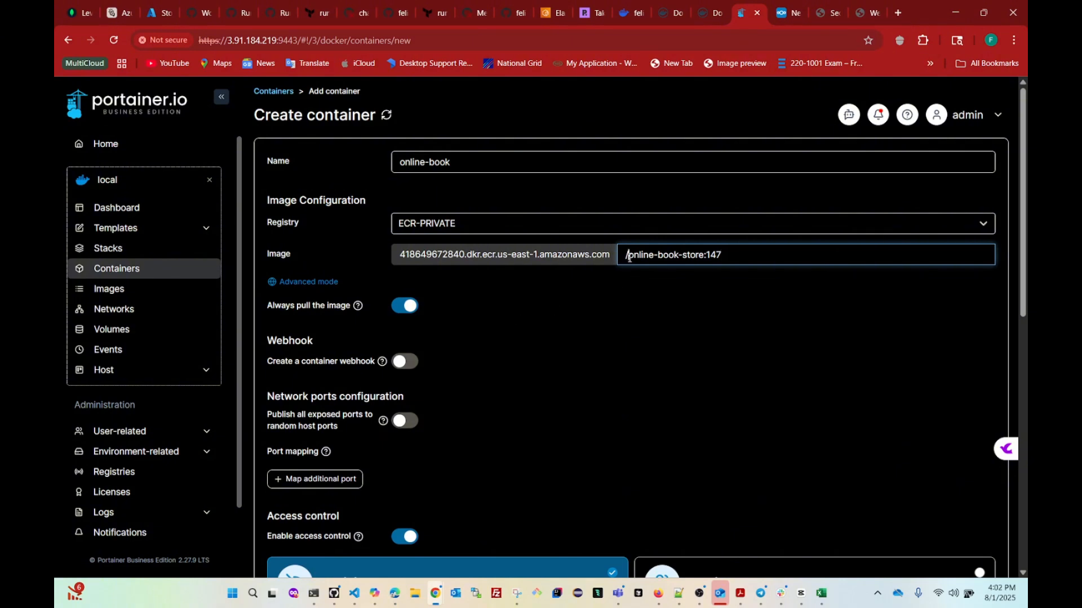
{"action": "key", "text": "BackSpace"}
Add a port mapping from host port 5001 to container port 80
{"action": "scroll", "coordinate": [353, 338], "scroll_direction": "down", "scroll_amount": 2}
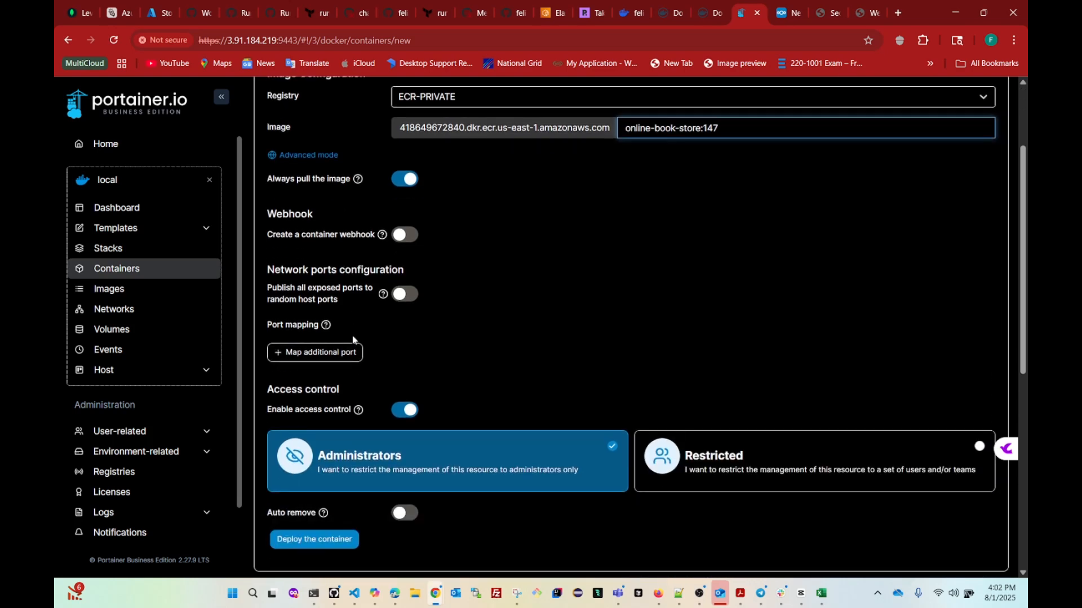
{"action": "left_click", "coordinate": [361, 353]}
{"action": "left_click", "coordinate": [320, 353]}
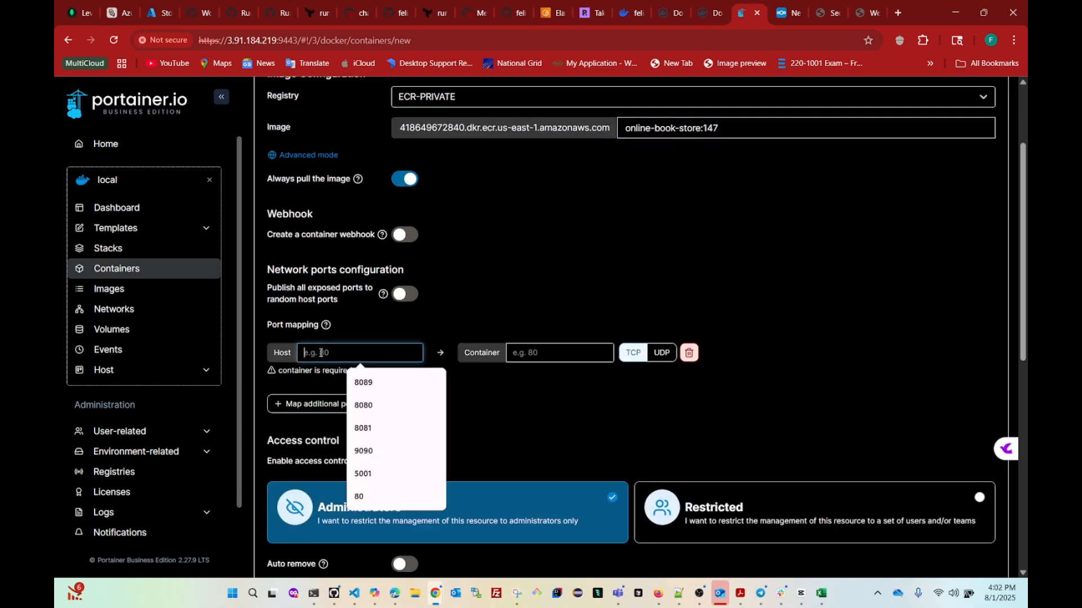
{"action": "left_click", "coordinate": [376, 478]}
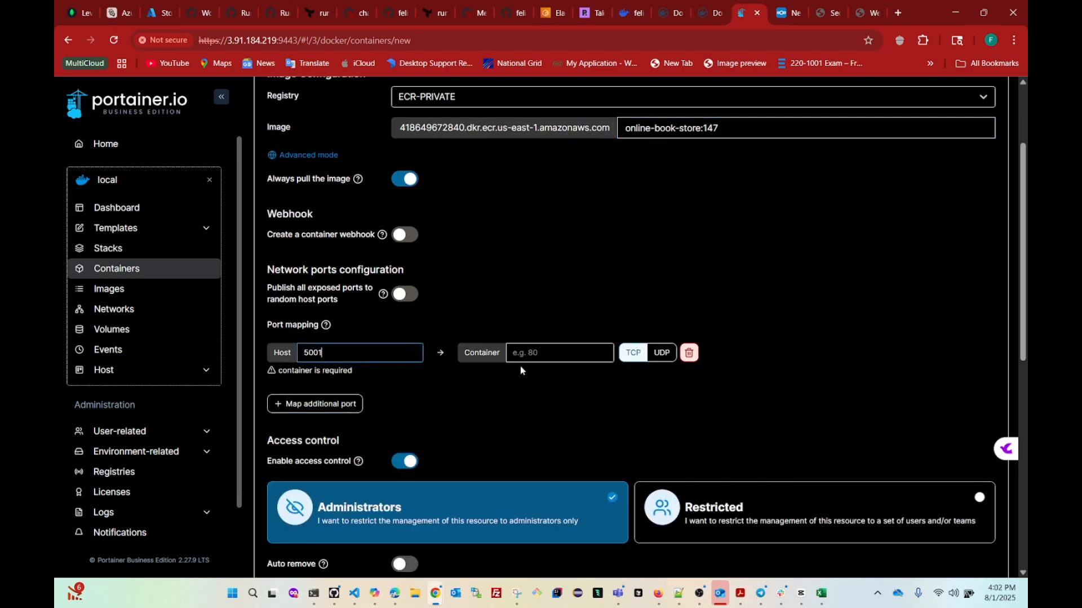
{"action": "left_click", "coordinate": [541, 352]}
{"action": "left_click", "coordinate": [558, 379]}
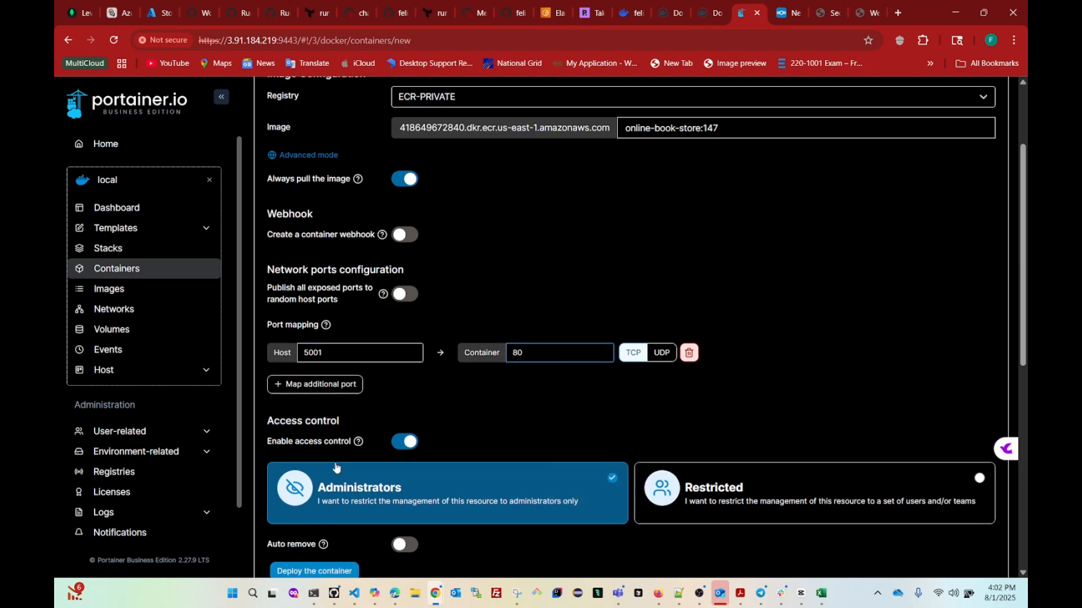
Deploy the online-book container from the private ECR image
{"action": "scroll", "coordinate": [337, 468], "scroll_direction": "down", "scroll_amount": 2}
{"action": "left_click", "coordinate": [301, 446]}
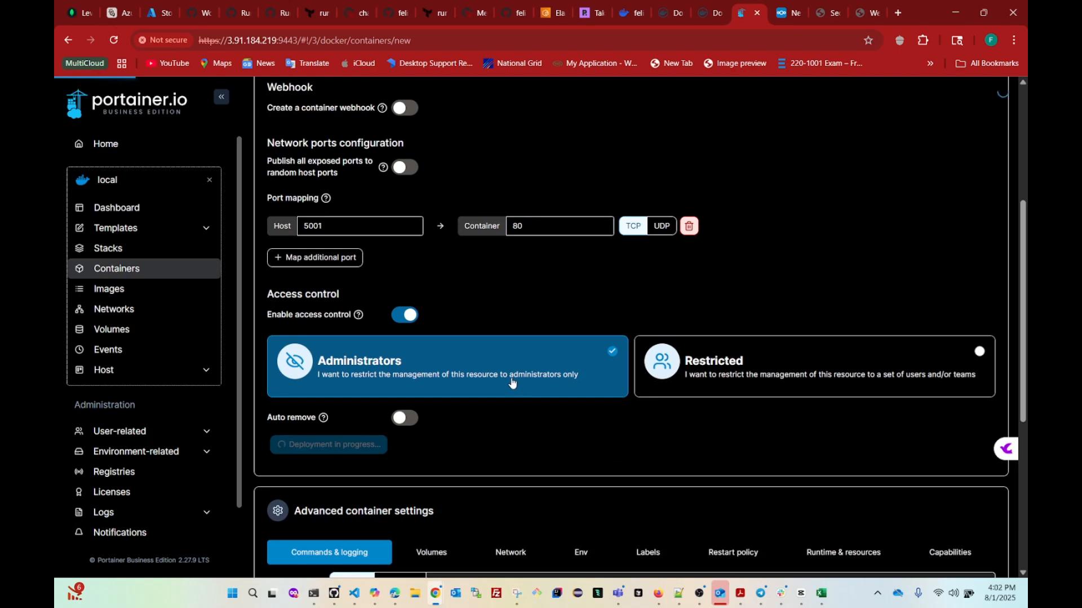
{"action": "scroll", "coordinate": [733, 362], "scroll_direction": "up", "scroll_amount": 4}
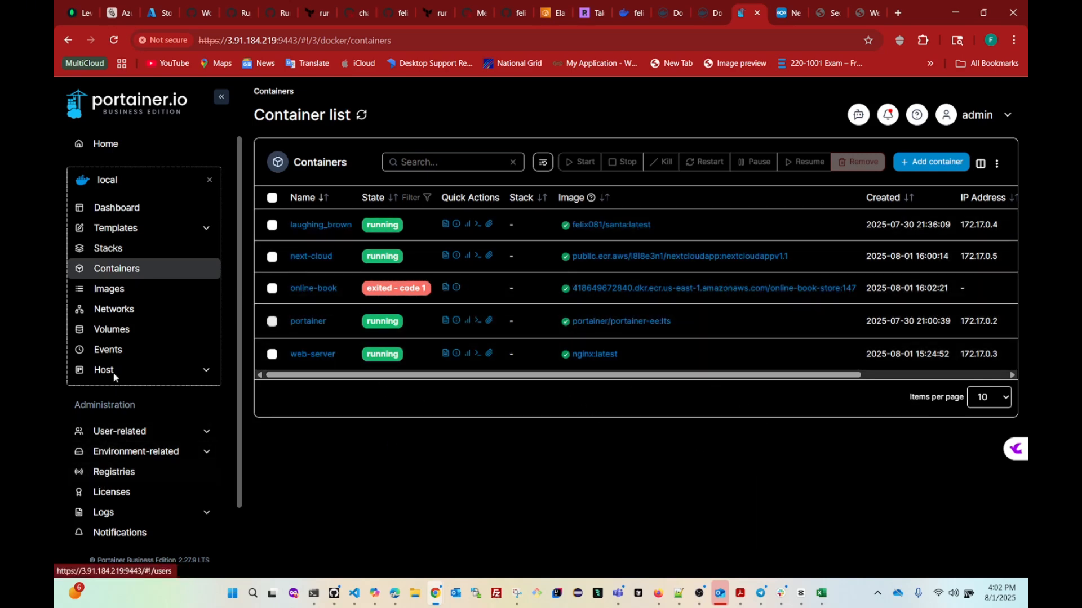
Open Portainer's image list and check the images pulled from the public and private ECR registries
{"action": "left_click", "coordinate": [103, 288]}
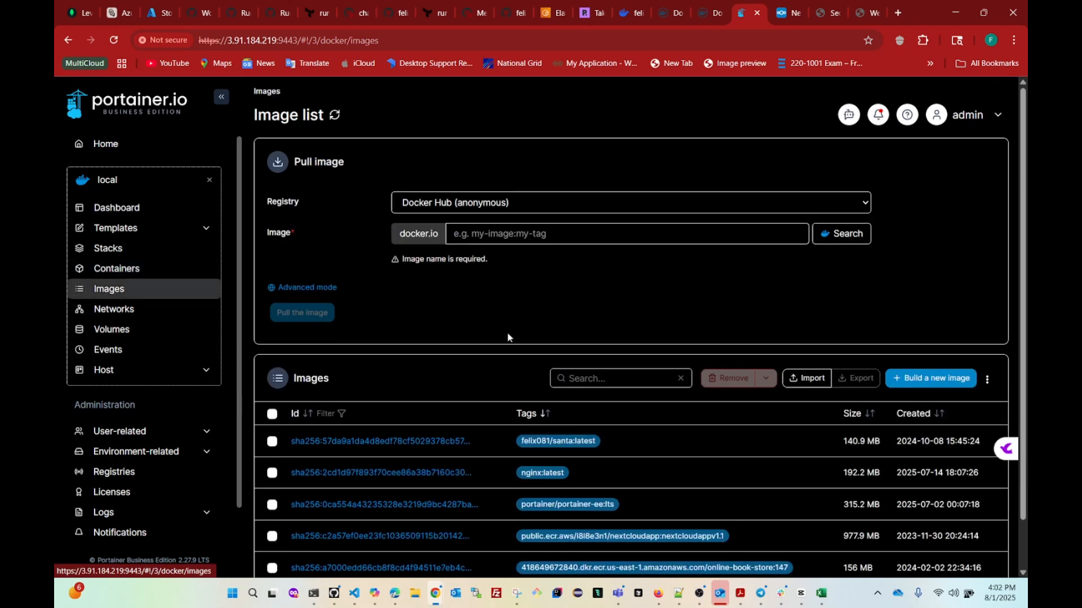
{"action": "scroll", "coordinate": [518, 372], "scroll_direction": "down", "scroll_amount": 2}
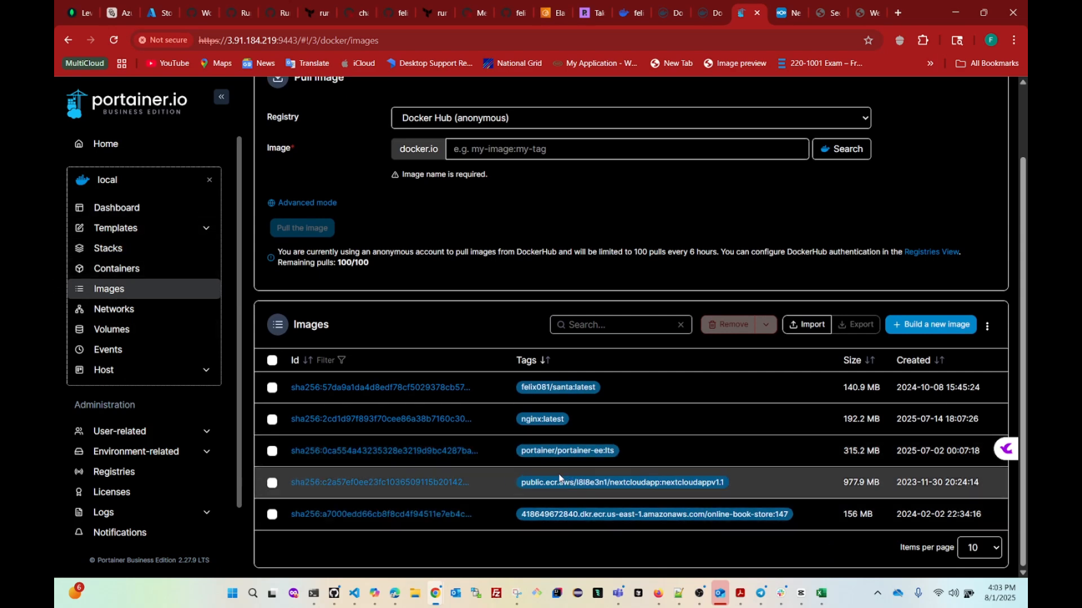
{"action": "left_click", "coordinate": [272, 389]}
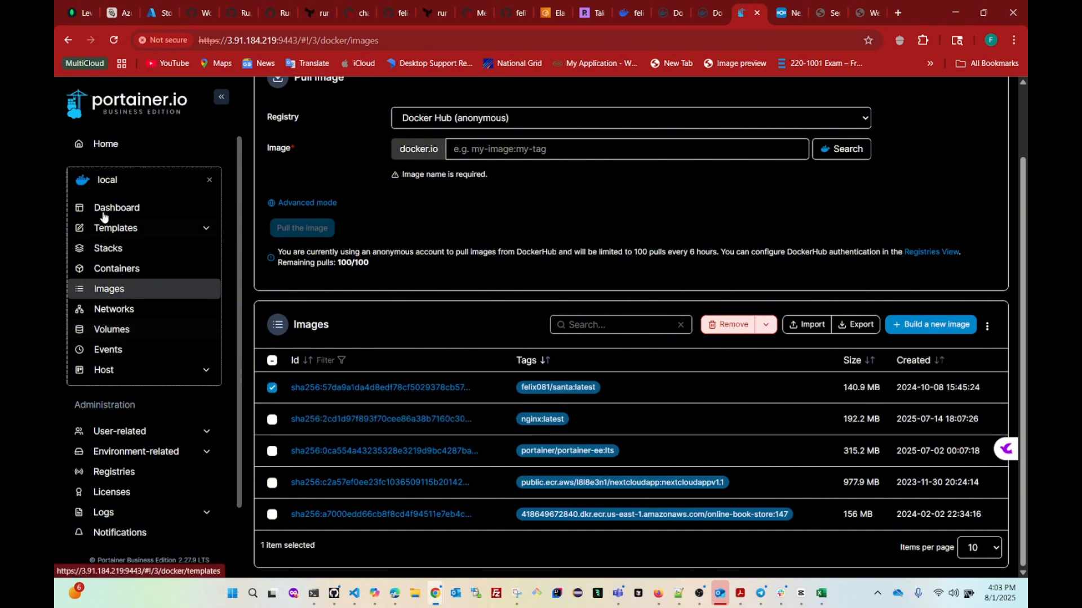
Open the local environment's containers and remove the online-book container
{"action": "left_click", "coordinate": [106, 144]}
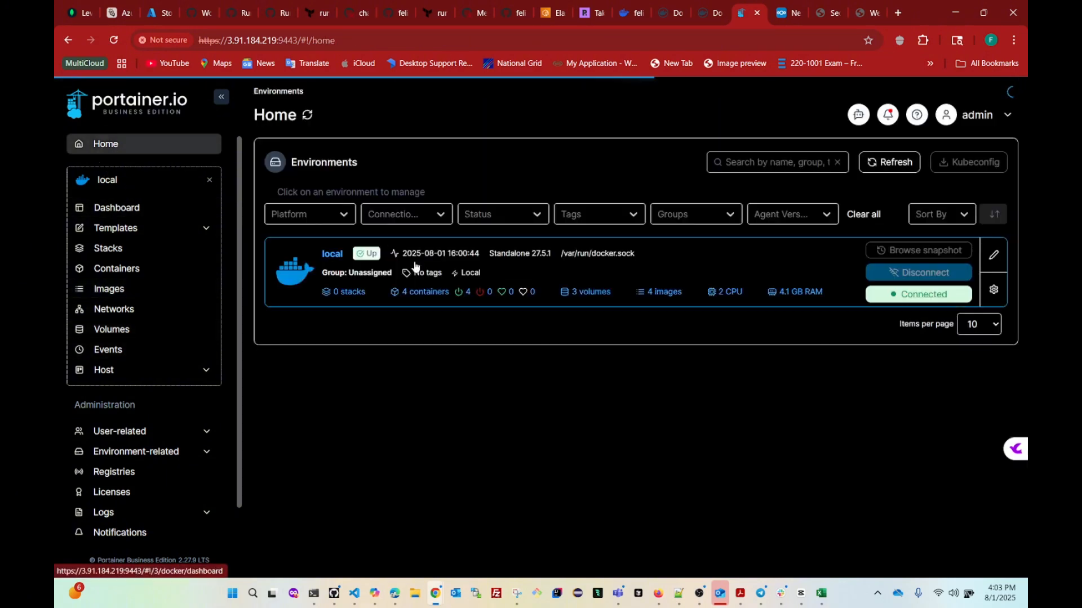
{"action": "left_click", "coordinate": [394, 295]}
{"action": "left_click", "coordinate": [765, 361]}
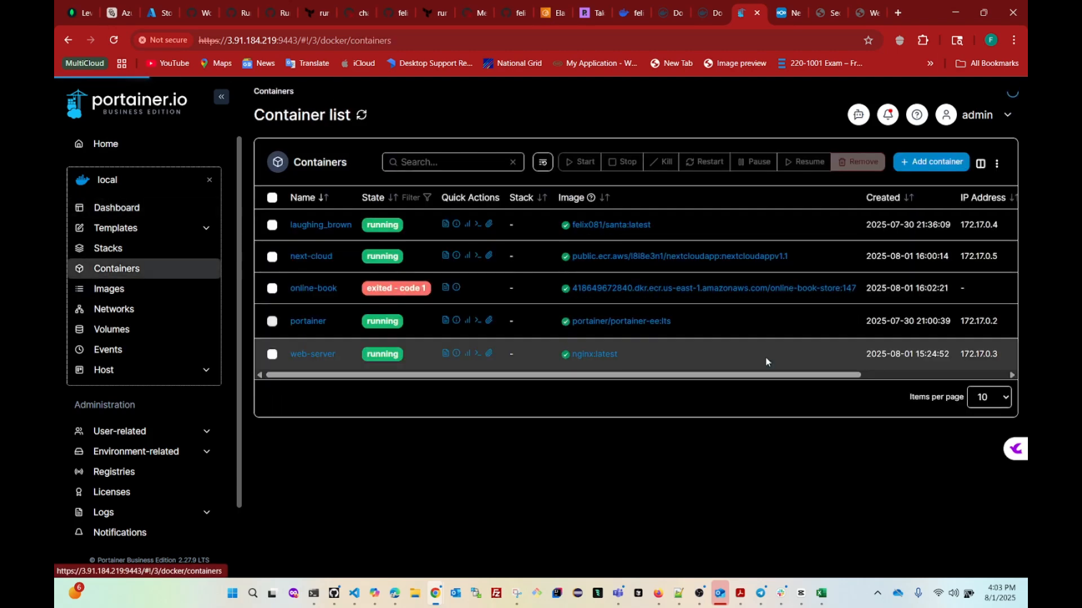
{"action": "left_click", "coordinate": [272, 288]}
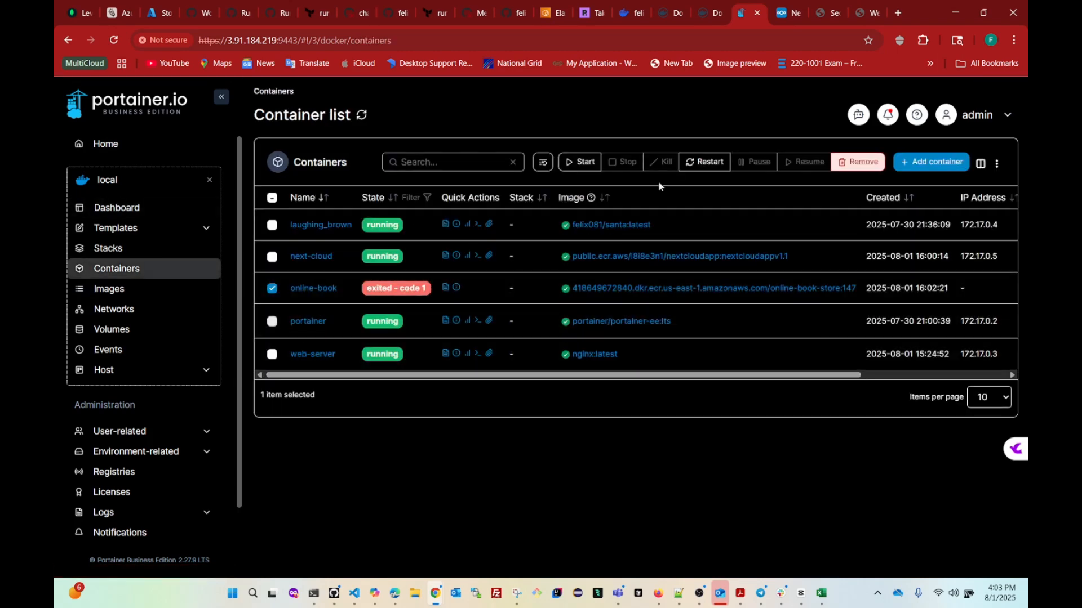
{"action": "left_click", "coordinate": [862, 166]}
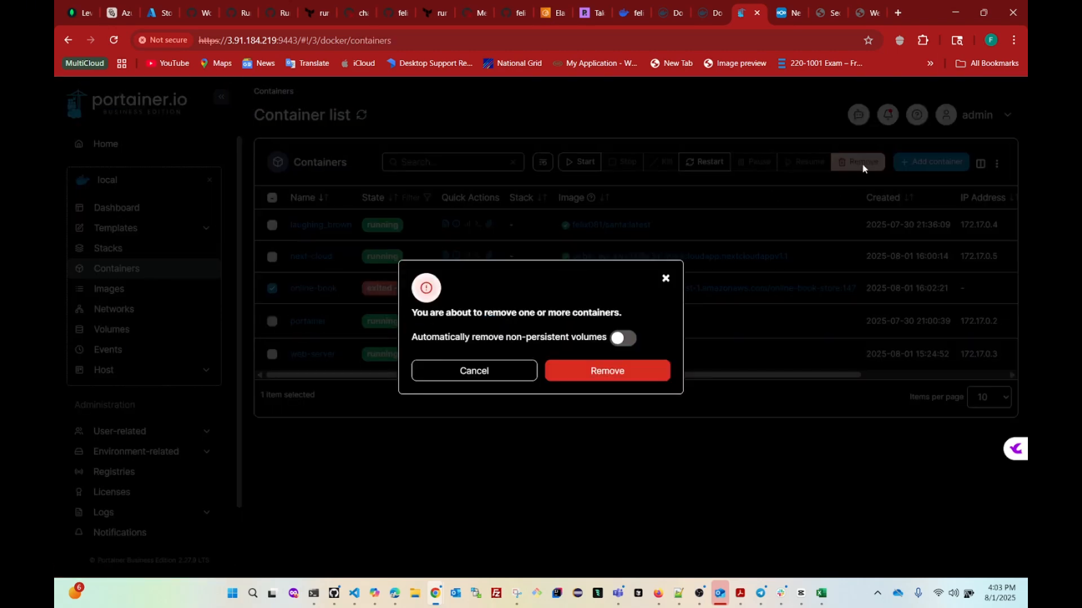
{"action": "left_click", "coordinate": [606, 373]}
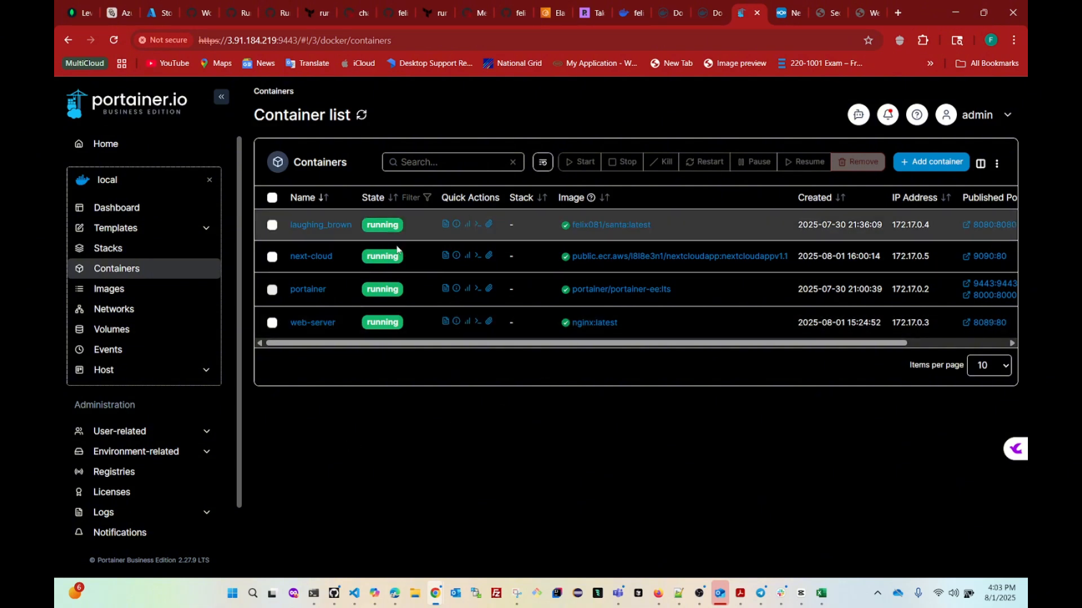
{"action": "left_click", "coordinate": [322, 228]}
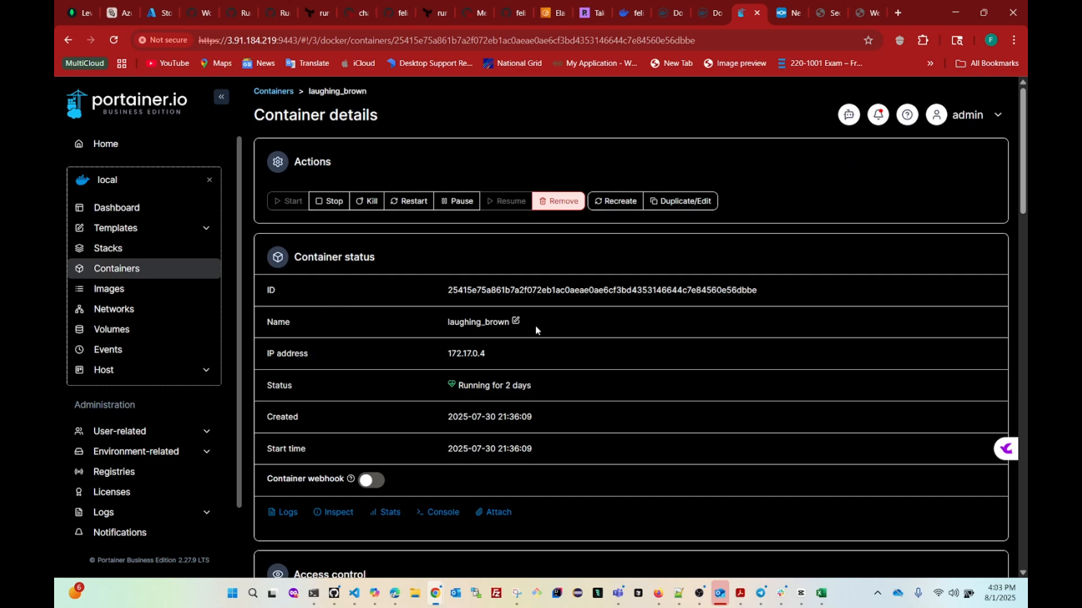
{"action": "scroll", "coordinate": [425, 351], "scroll_direction": "down", "scroll_amount": 3}
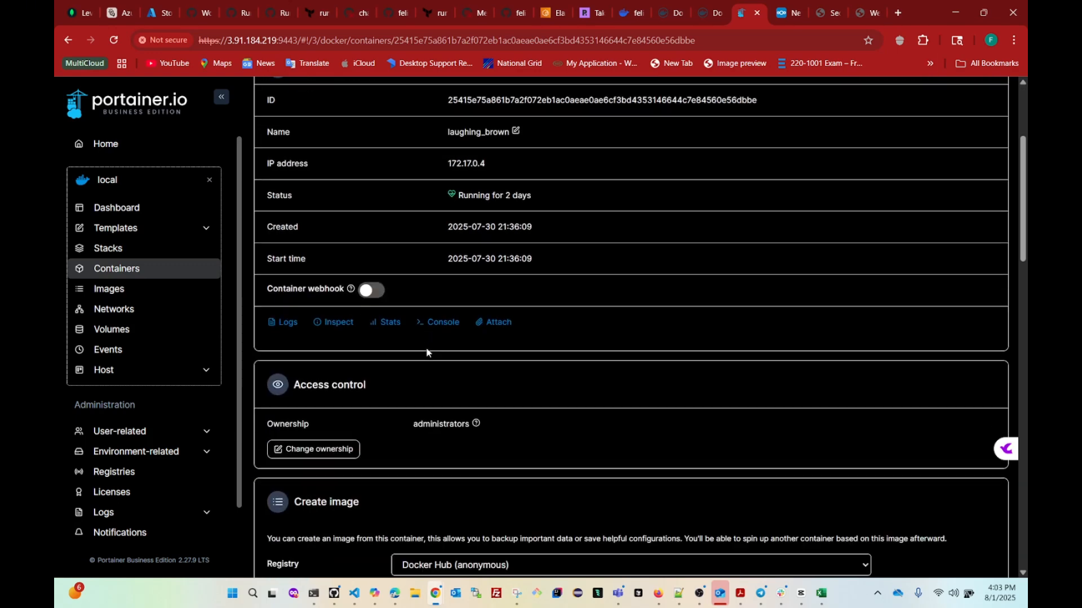
{"action": "scroll", "coordinate": [427, 353], "scroll_direction": "down", "scroll_amount": 1}
{"action": "scroll", "coordinate": [426, 353], "scroll_direction": "up", "scroll_amount": 4}
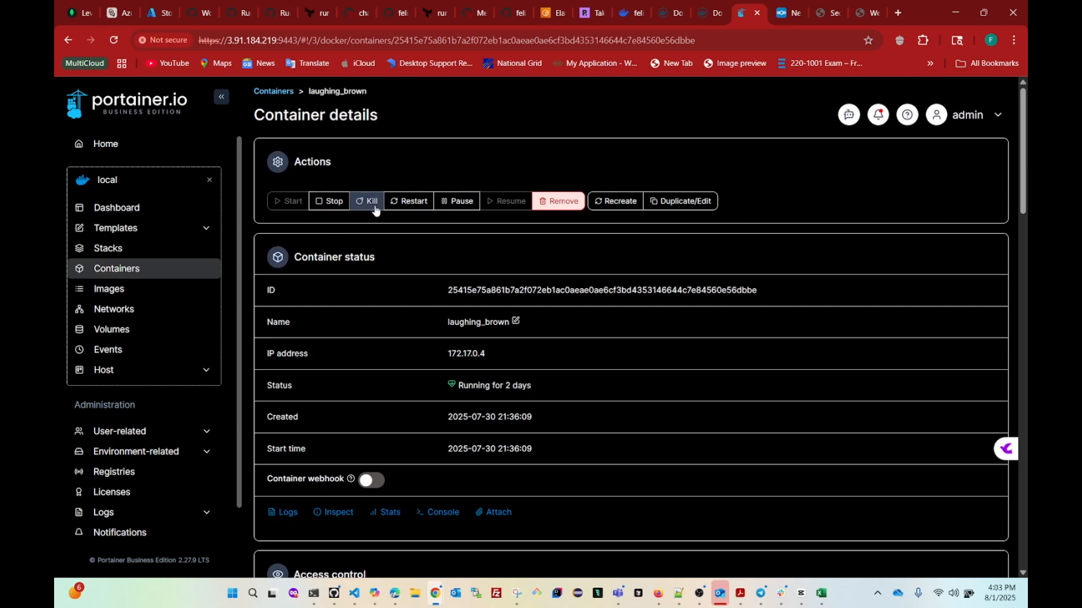
{"action": "left_click", "coordinate": [691, 209]}
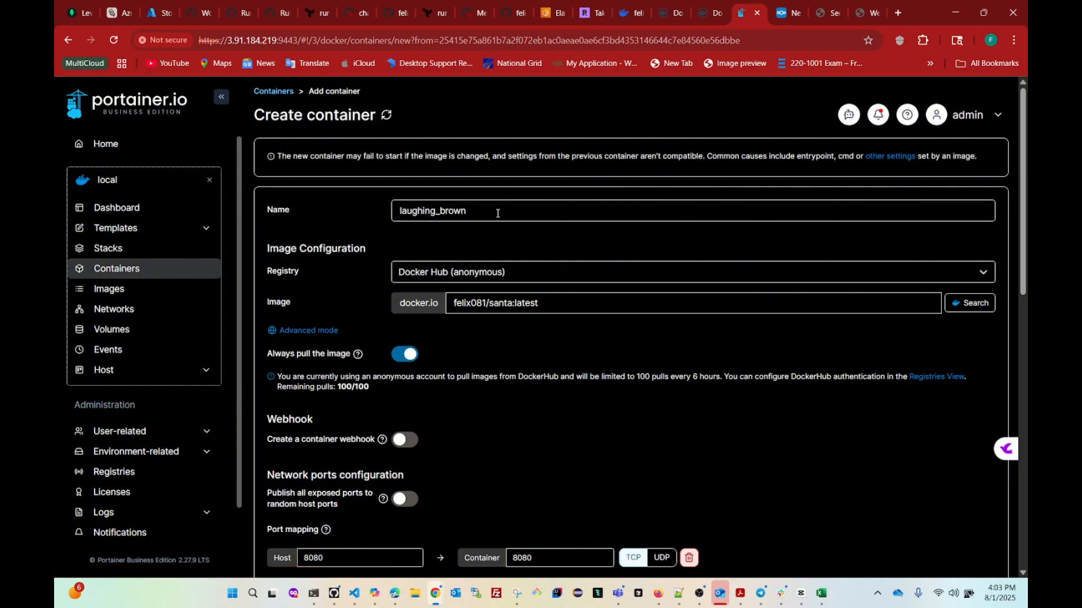
{"action": "left_click_drag", "start_coordinate": [498, 213], "coordinate": [373, 224]}
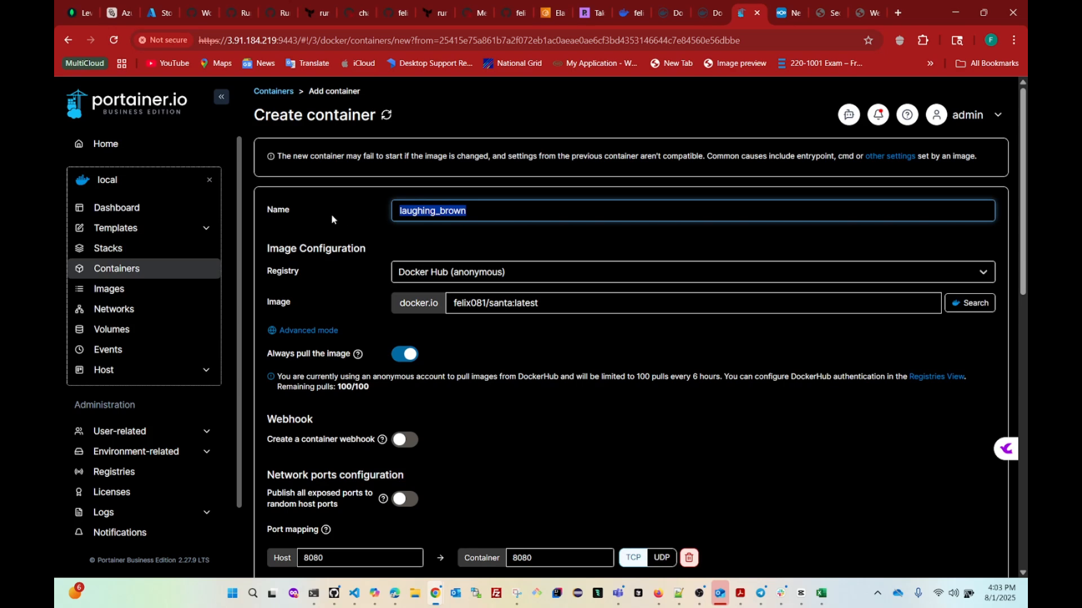
{"action": "left_click", "coordinate": [130, 268]}
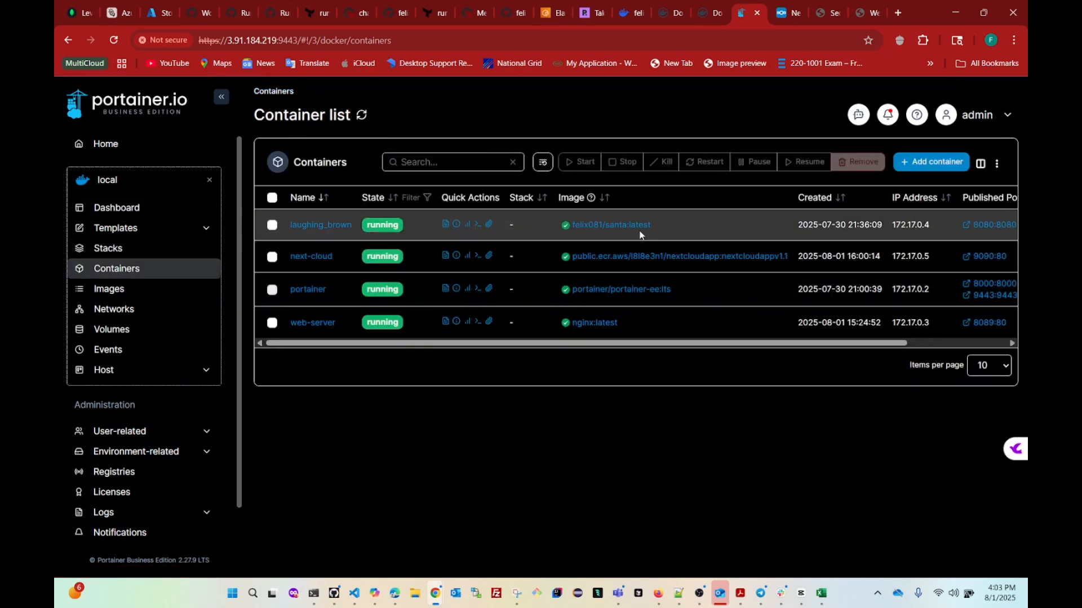
{"action": "left_click", "coordinate": [272, 225]}
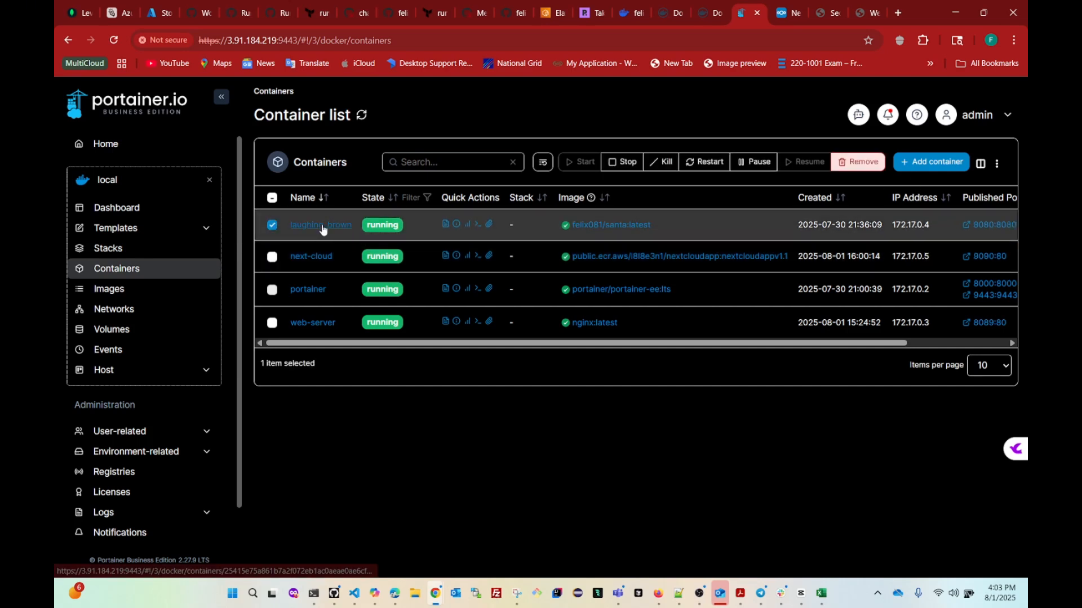
Try to deploy a duplicate of the laughing_brown container under the name santa, keeping its image and port mapping
{"action": "left_click", "coordinate": [321, 227]}
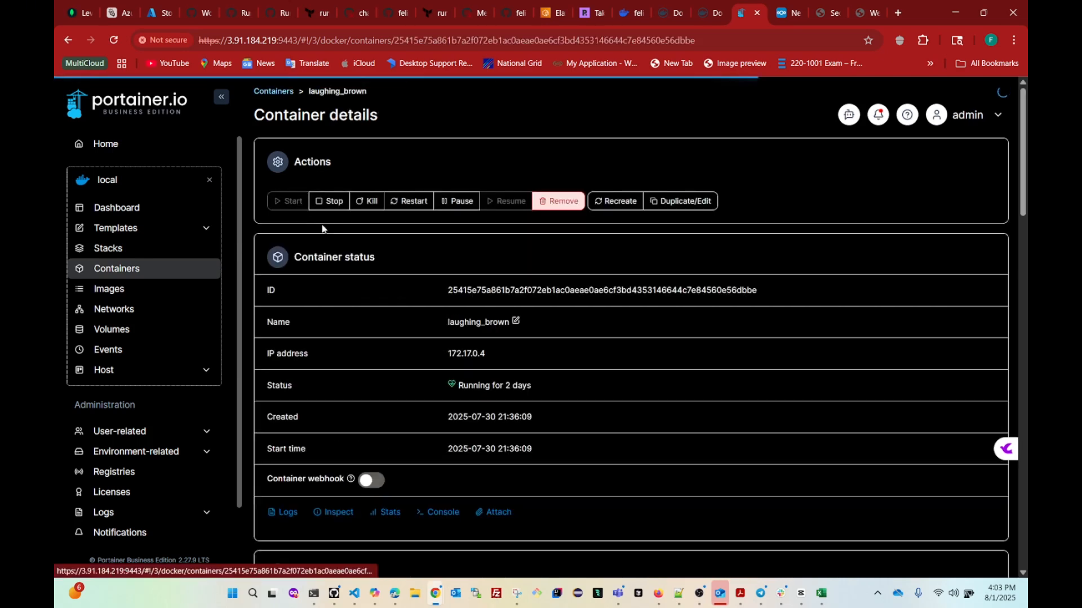
{"action": "left_click", "coordinate": [684, 202]}
{"action": "left_click", "coordinate": [475, 216]}
{"action": "double_click", "coordinate": [475, 217]}
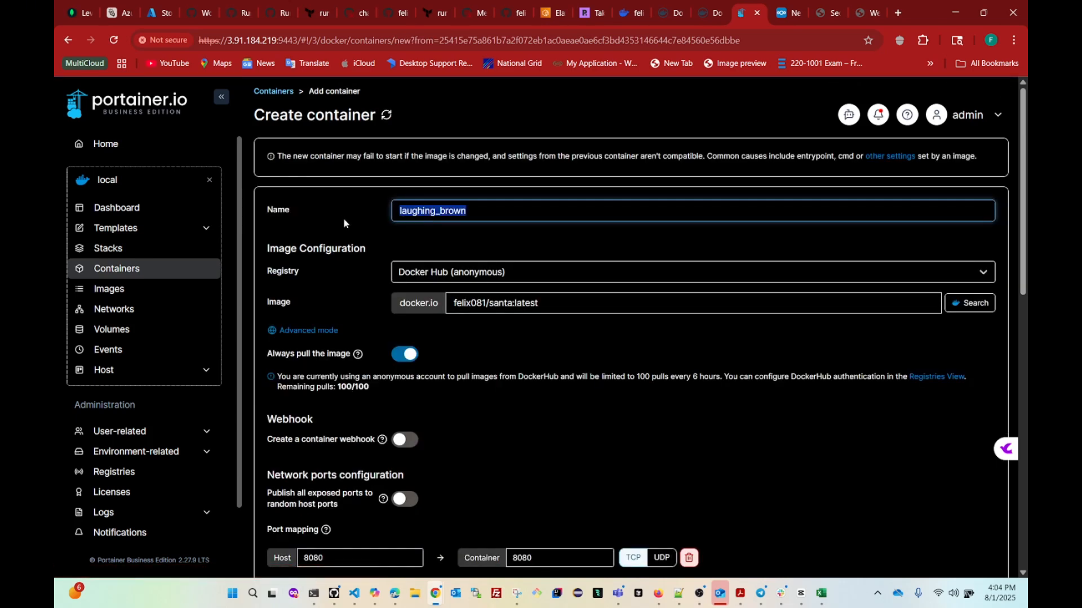
{"action": "type", "text": "santa"}
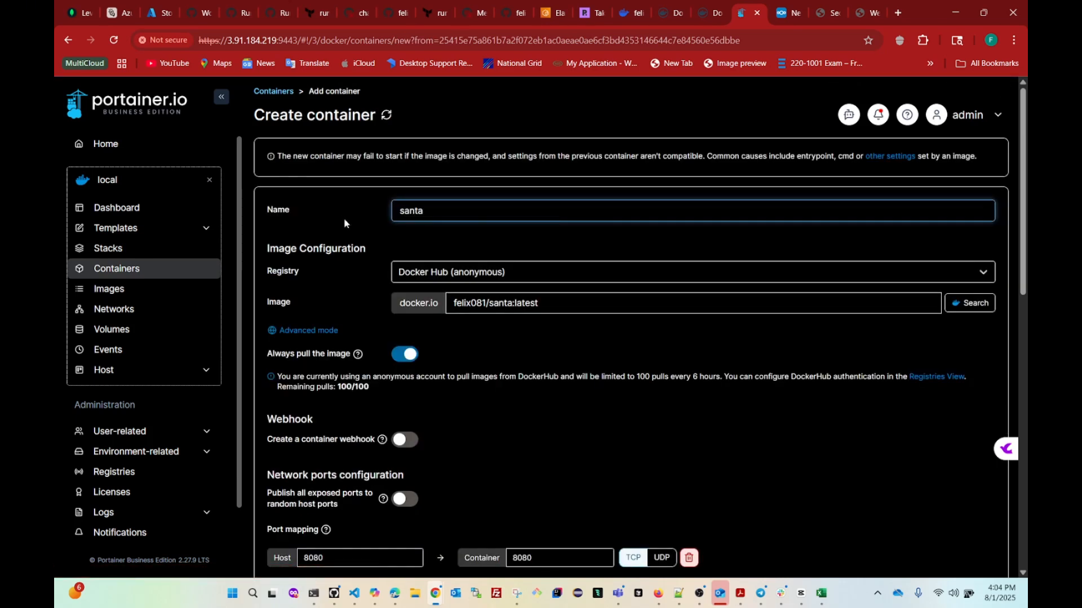
{"action": "scroll", "coordinate": [489, 344], "scroll_direction": "down", "scroll_amount": 8}
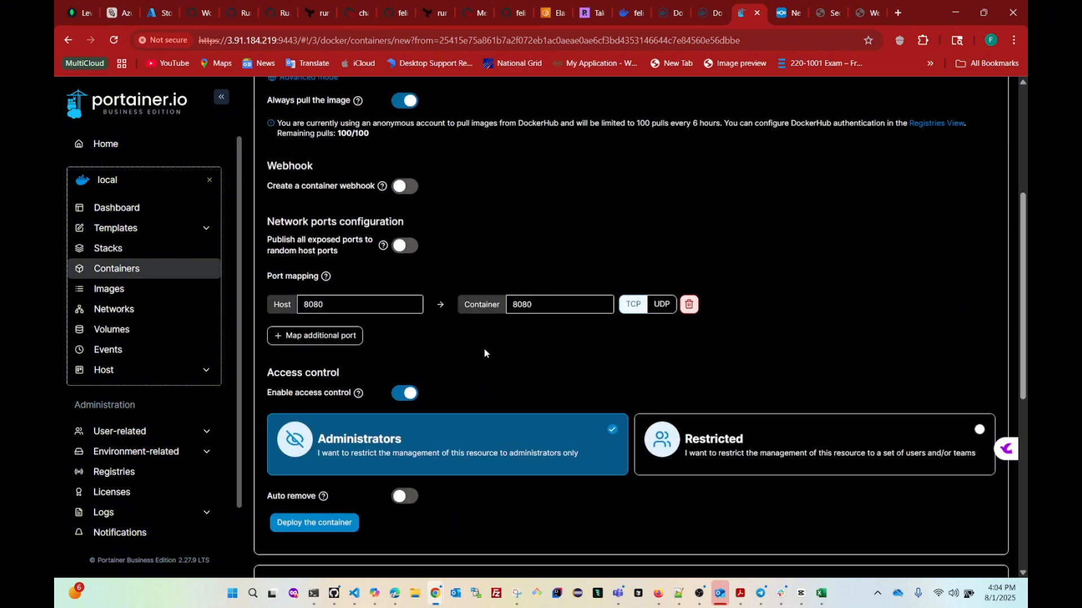
{"action": "left_click", "coordinate": [358, 334]}
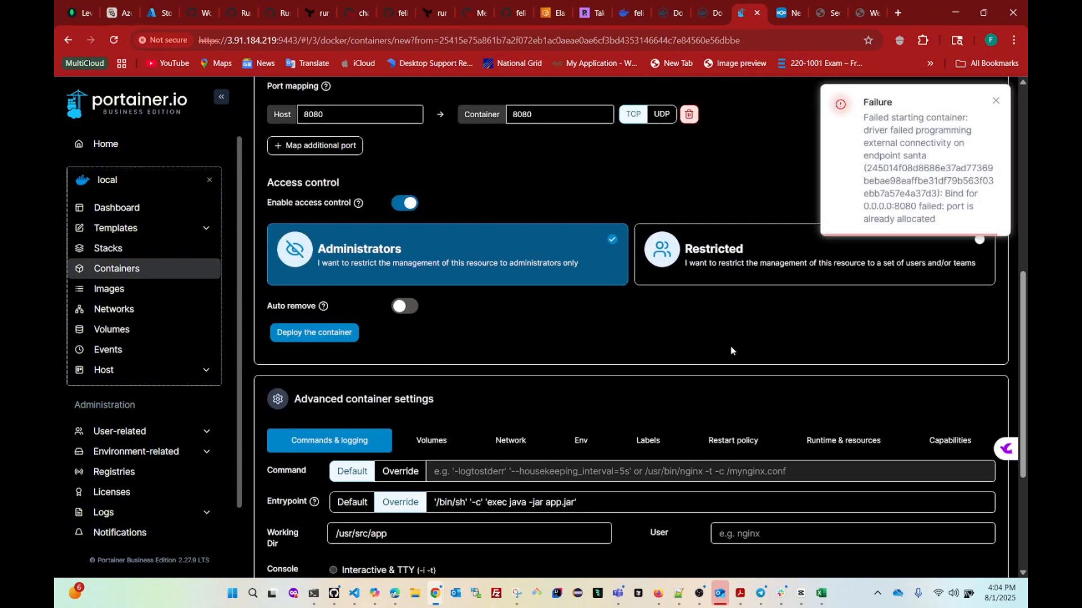
{"action": "left_click", "coordinate": [997, 104]}
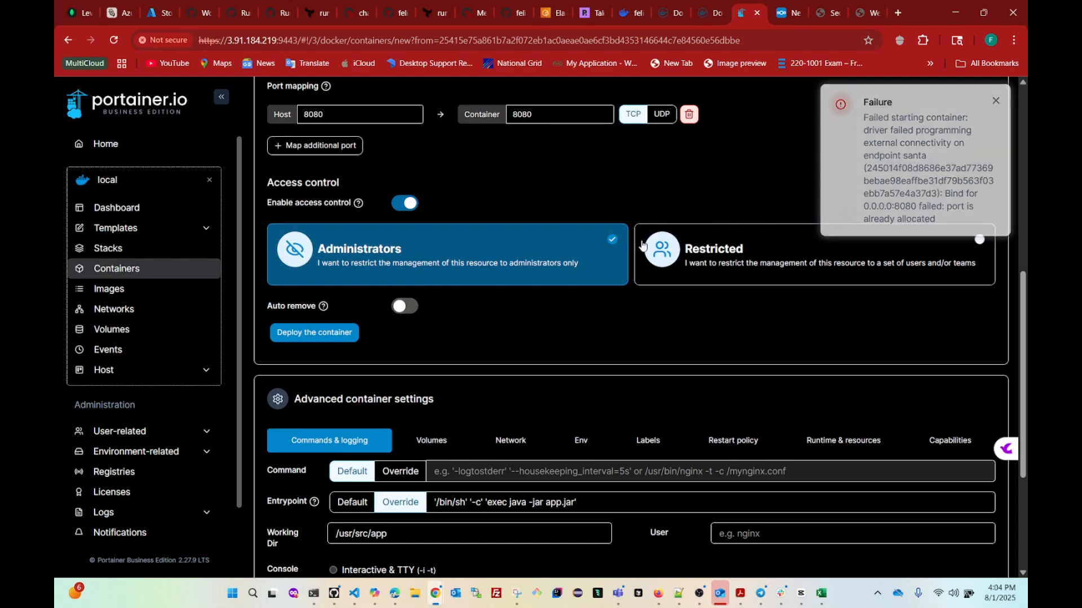
{"action": "scroll", "coordinate": [476, 262], "scroll_direction": "up", "scroll_amount": 7}
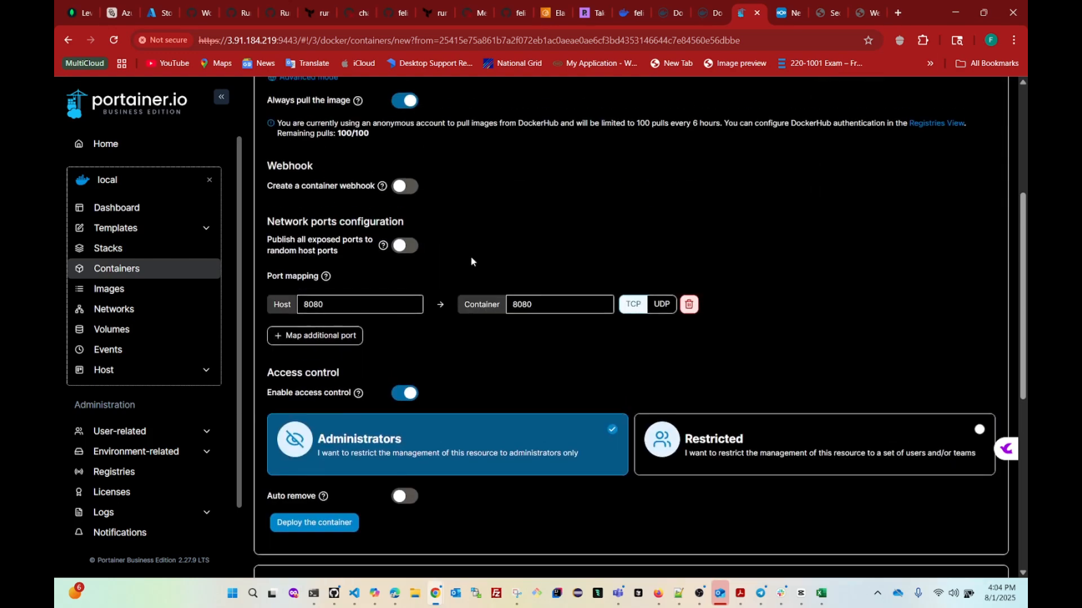
{"action": "scroll", "coordinate": [481, 241], "scroll_direction": "up", "scroll_amount": 1}
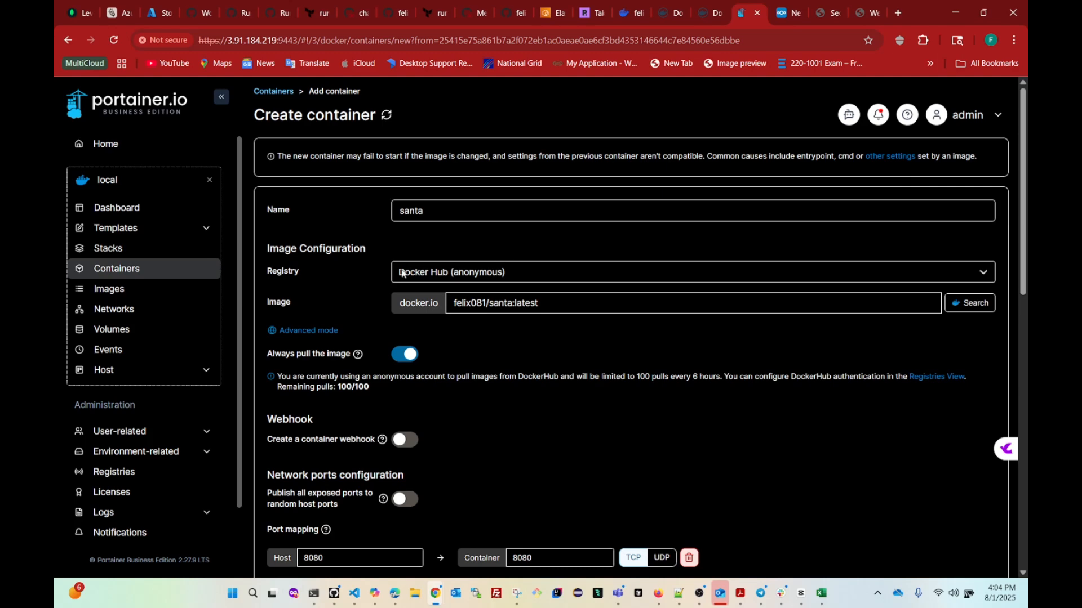
Open the laughing_brown container from the container list and stop it
{"action": "left_click", "coordinate": [184, 271]}
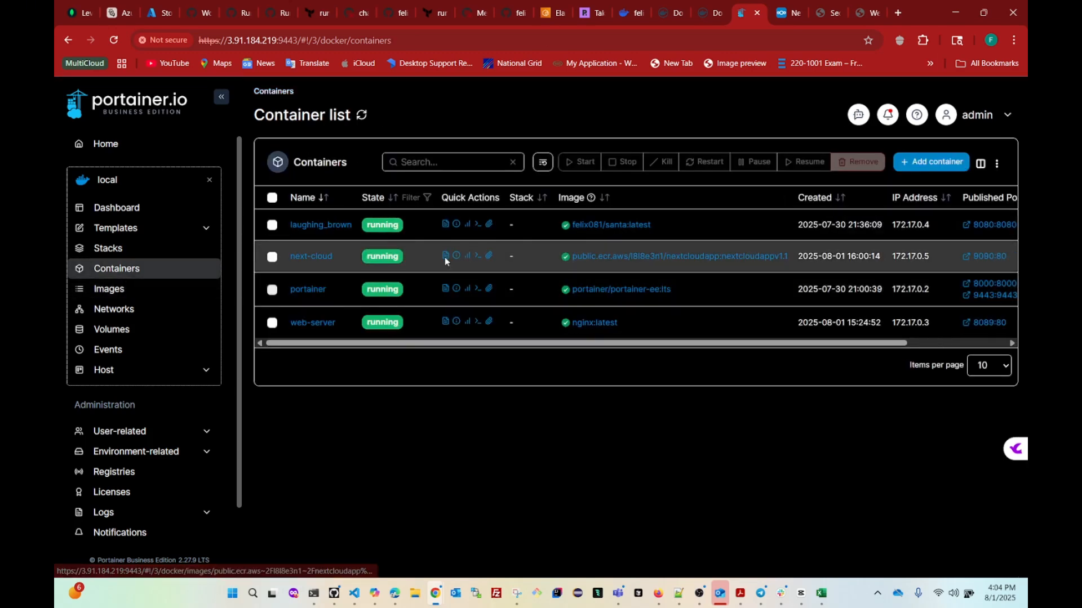
{"action": "left_click", "coordinate": [314, 227]}
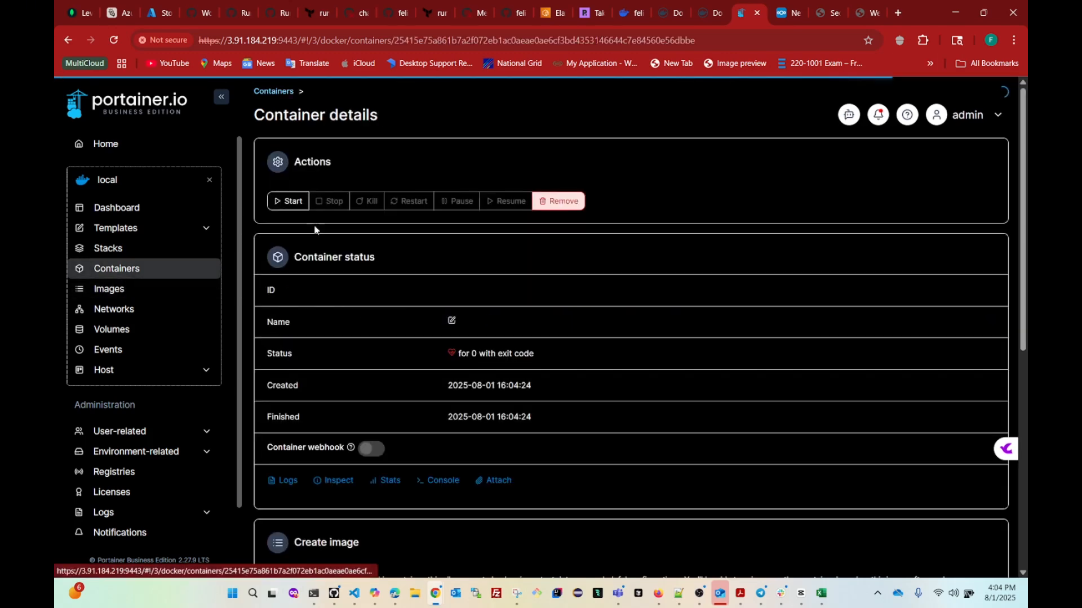
{"action": "left_click", "coordinate": [330, 201]}
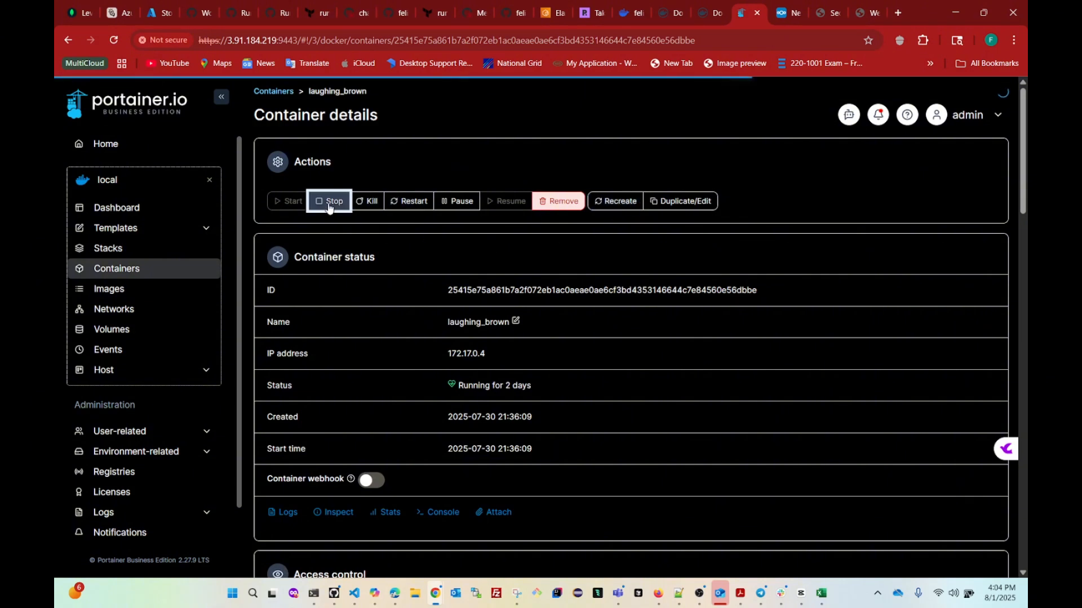
Duplicate the stopped laughing_brown container under the name santa and deploy it with the same image and ports
{"action": "left_click", "coordinate": [683, 201]}
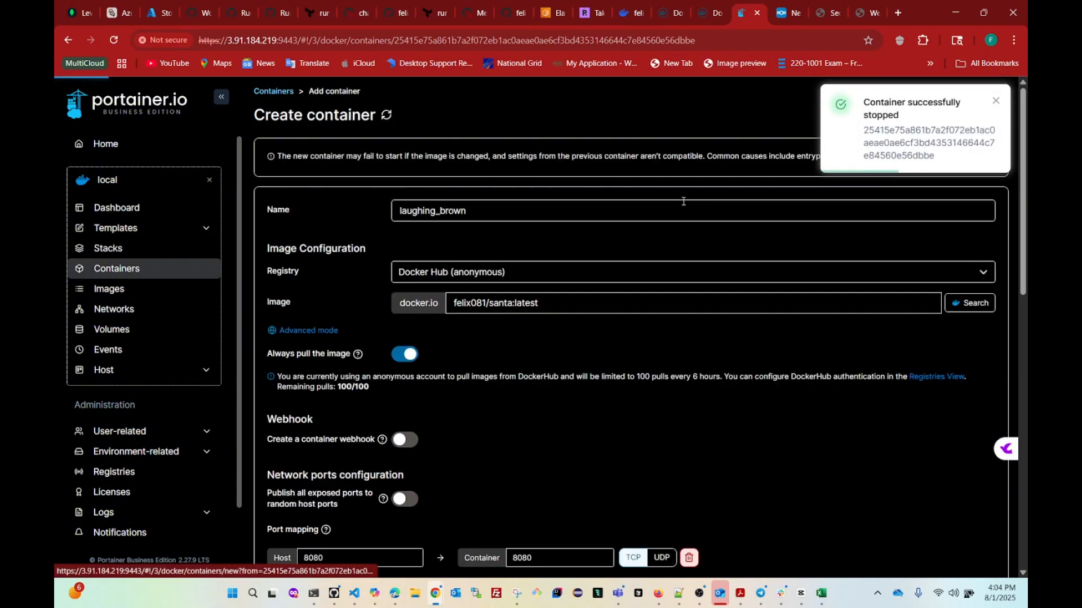
{"action": "left_click_drag", "start_coordinate": [502, 219], "coordinate": [353, 230]}
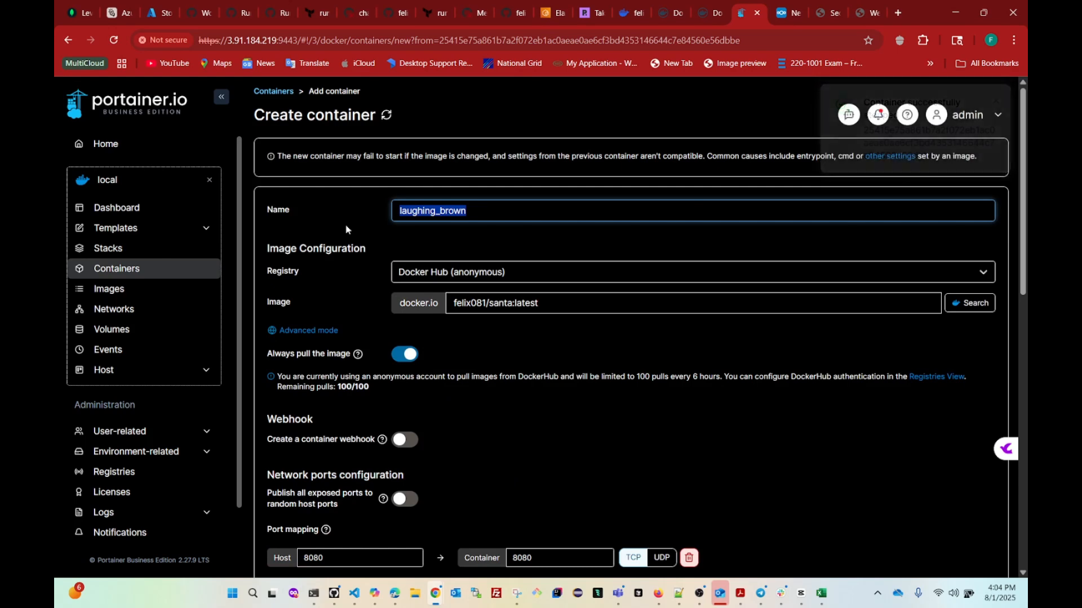
{"action": "type", "text": "santa"}
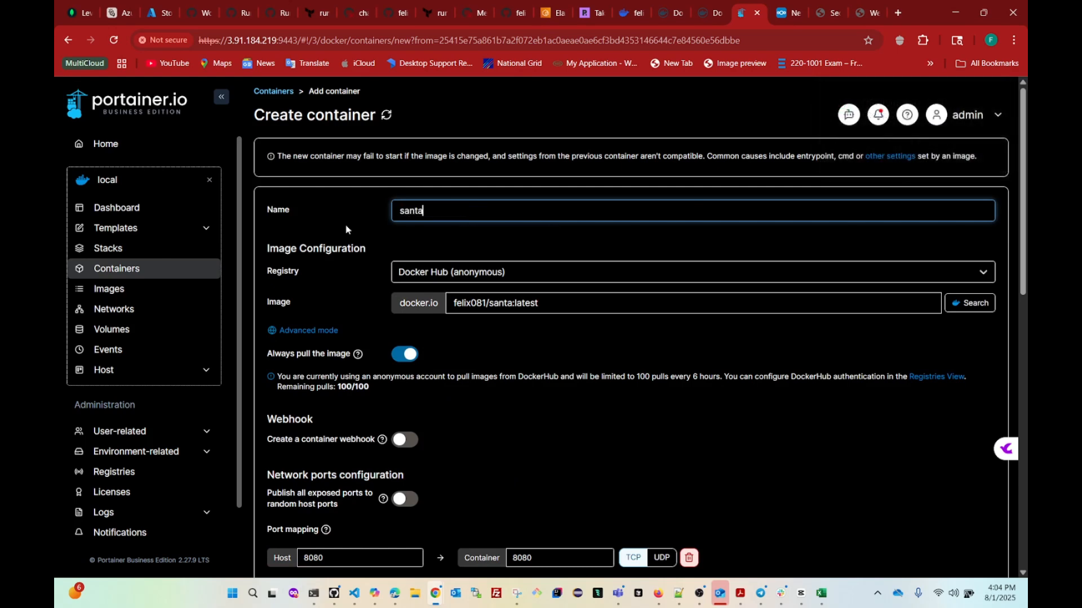
{"action": "scroll", "coordinate": [483, 316], "scroll_direction": "down", "scroll_amount": 5}
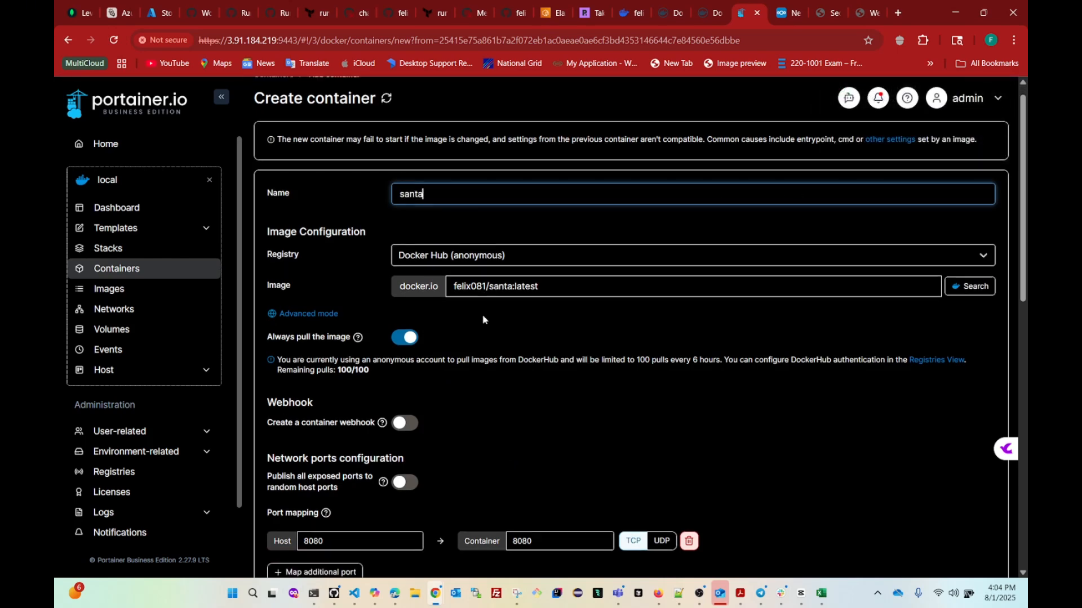
{"action": "left_click", "coordinate": [299, 524]}
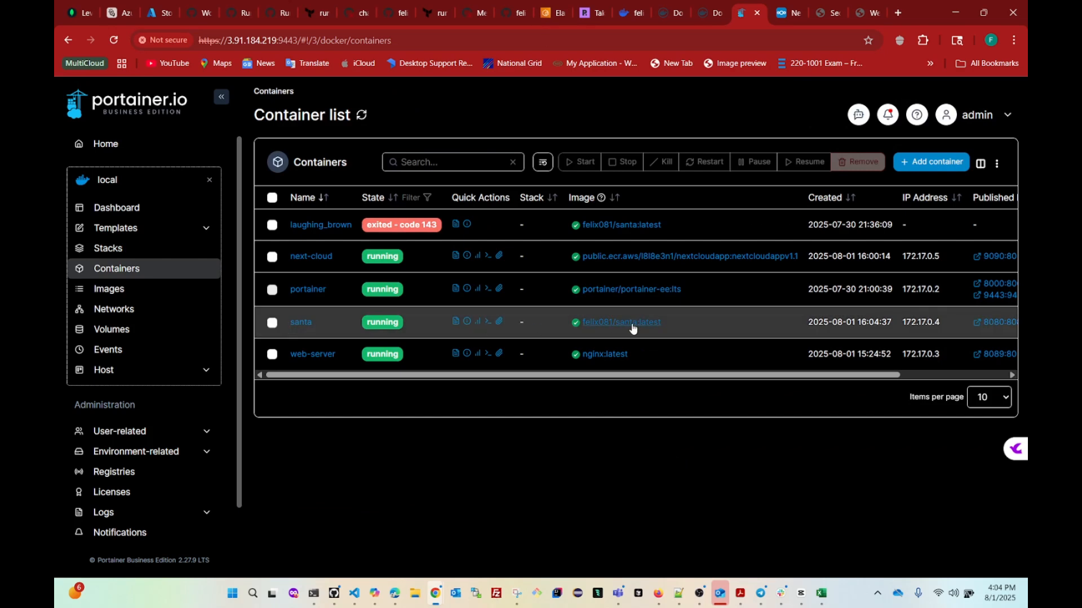
Remove the stopped laughing_brown container from the container list
{"action": "left_click", "coordinate": [273, 224]}
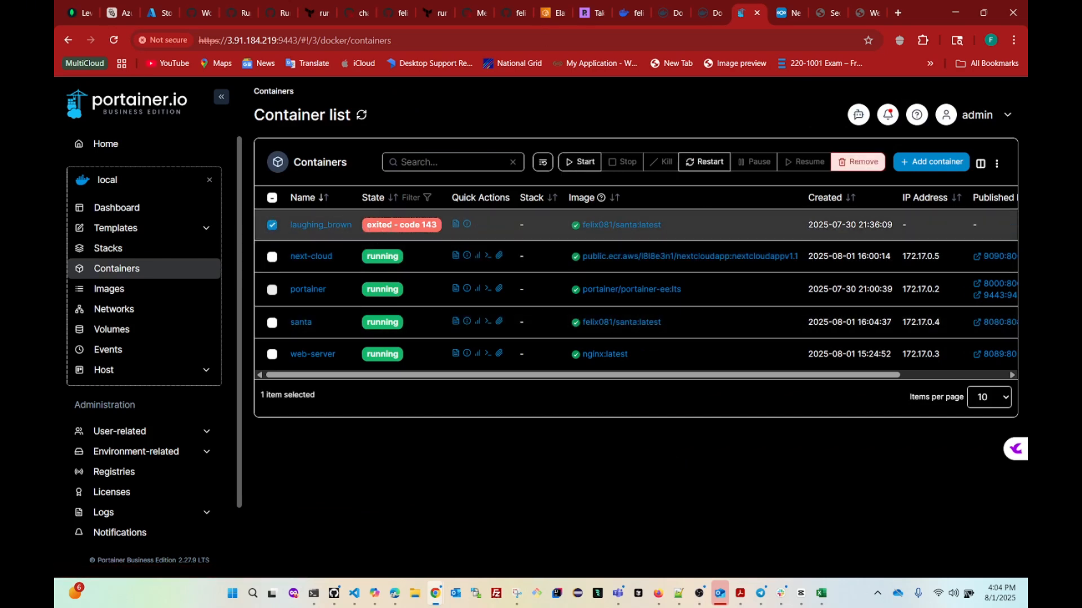
{"action": "left_click", "coordinate": [857, 162]}
{"action": "left_click", "coordinate": [631, 371]}
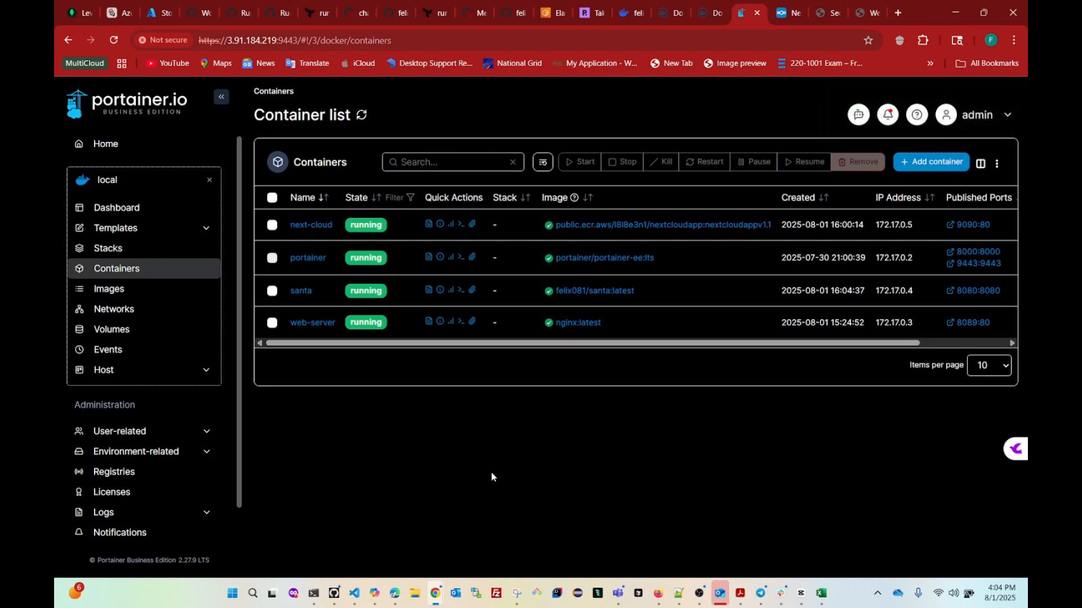
Start adding a new registry and examine the fields required for the Azure, GitLab and GitHub providers
{"action": "left_click", "coordinate": [114, 476]}
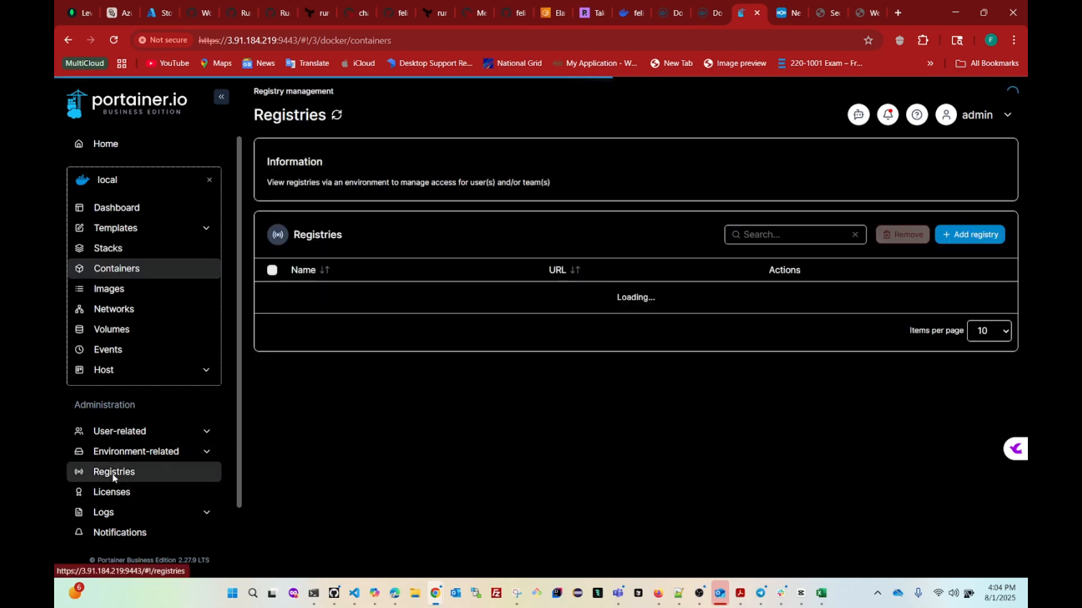
{"action": "left_click", "coordinate": [969, 234]}
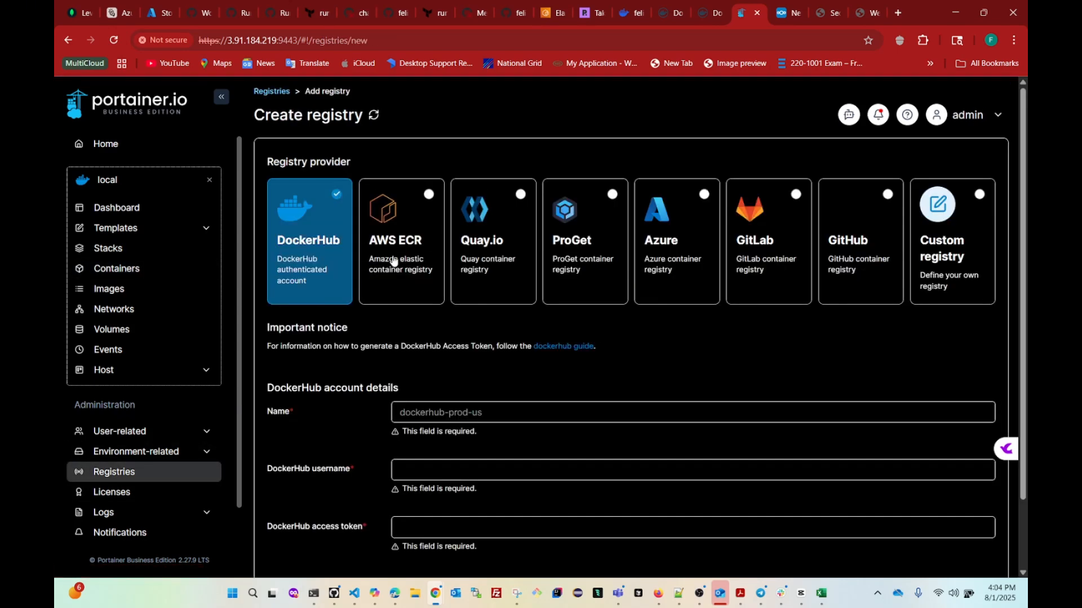
{"action": "left_click", "coordinate": [678, 264]}
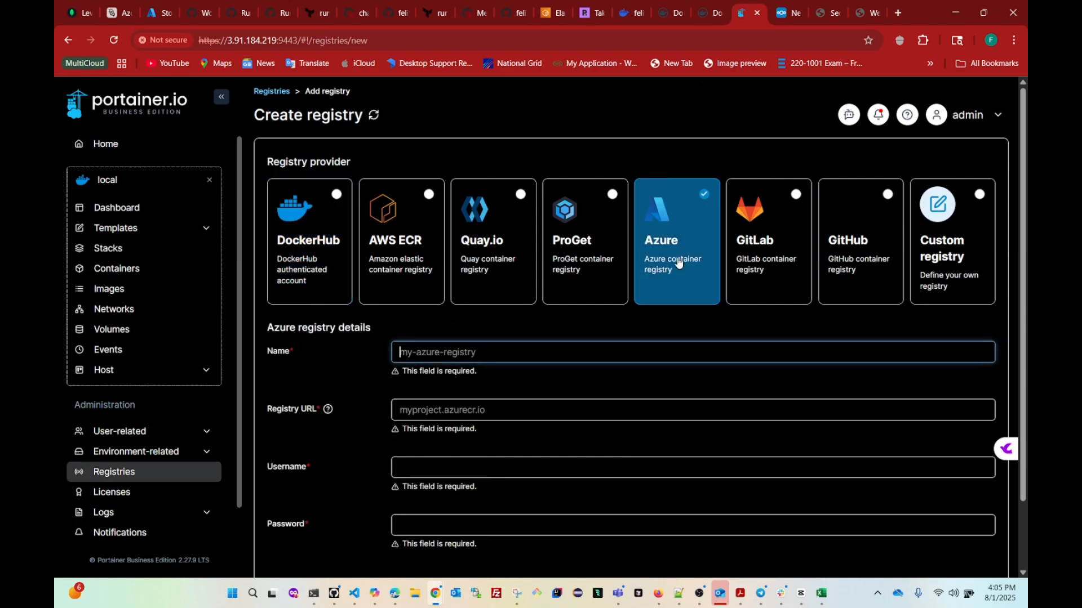
{"action": "left_click", "coordinate": [776, 261]}
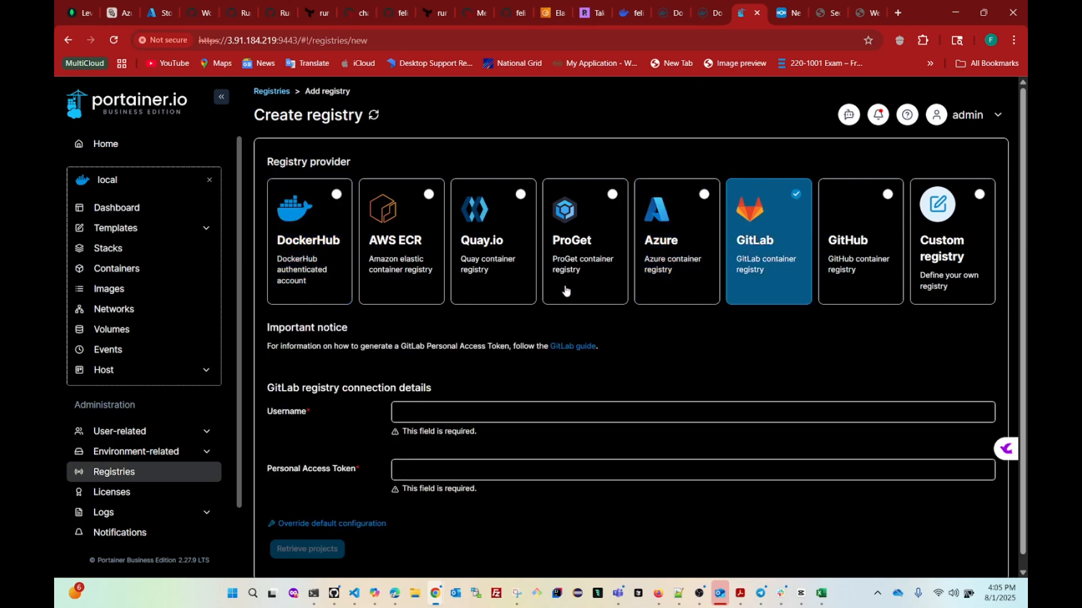
{"action": "left_click", "coordinate": [871, 260]}
{"action": "scroll", "coordinate": [394, 320], "scroll_direction": "down", "scroll_amount": 2}
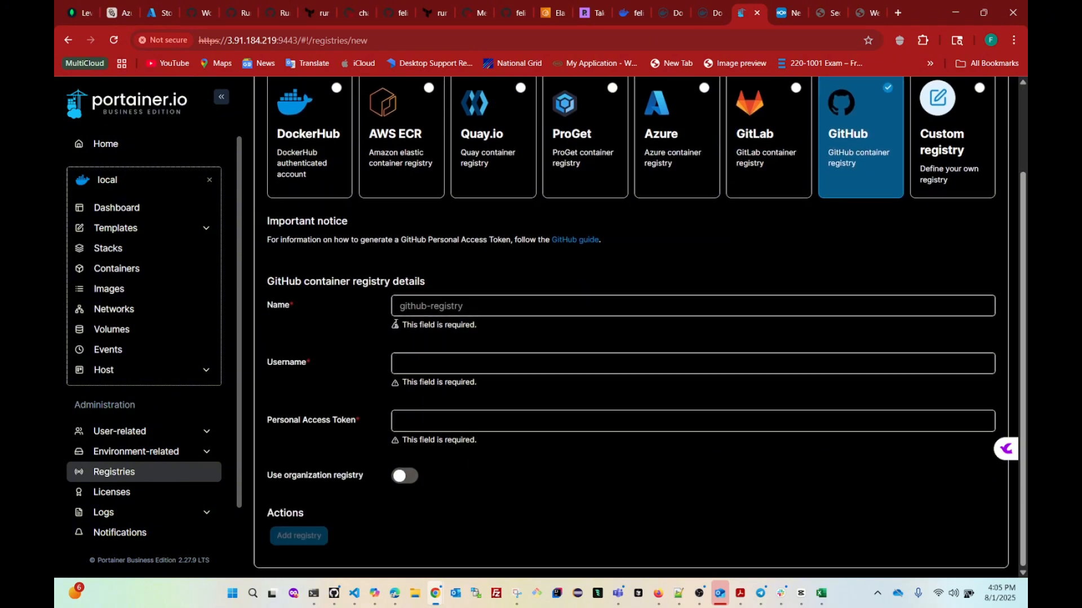
{"action": "scroll", "coordinate": [395, 324], "scroll_direction": "up", "scroll_amount": 2}
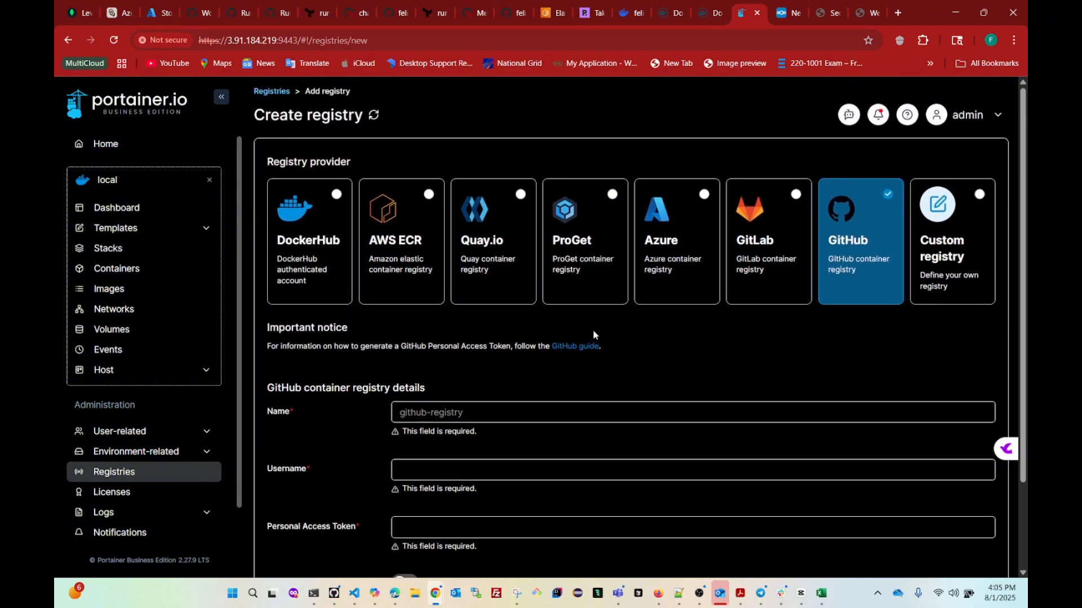